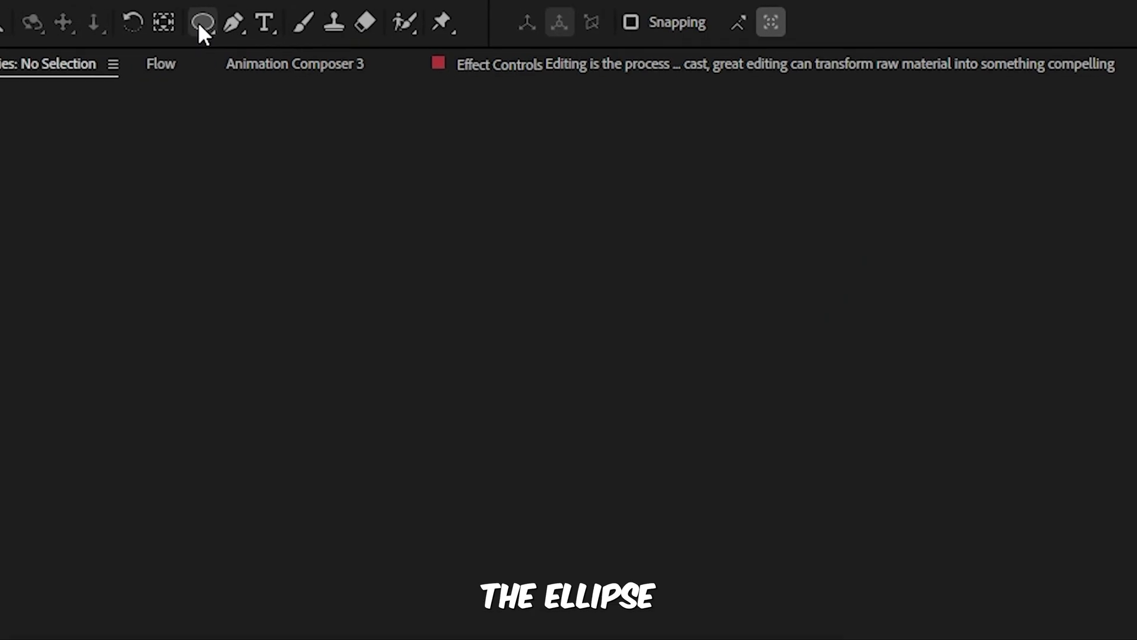
Step: Draw a mid-gray filled ellipse over the text
{"action": "left_click", "coordinate": [202, 23]}
{"action": "left_click", "coordinate": [622, 22]}
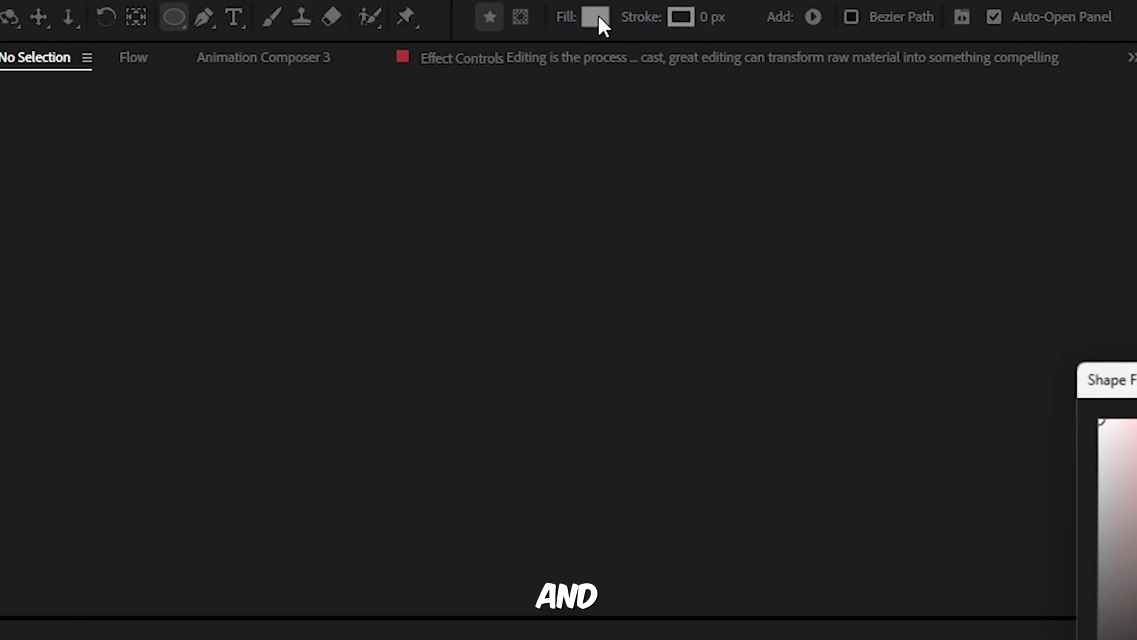
{"action": "left_click", "coordinate": [375, 292]}
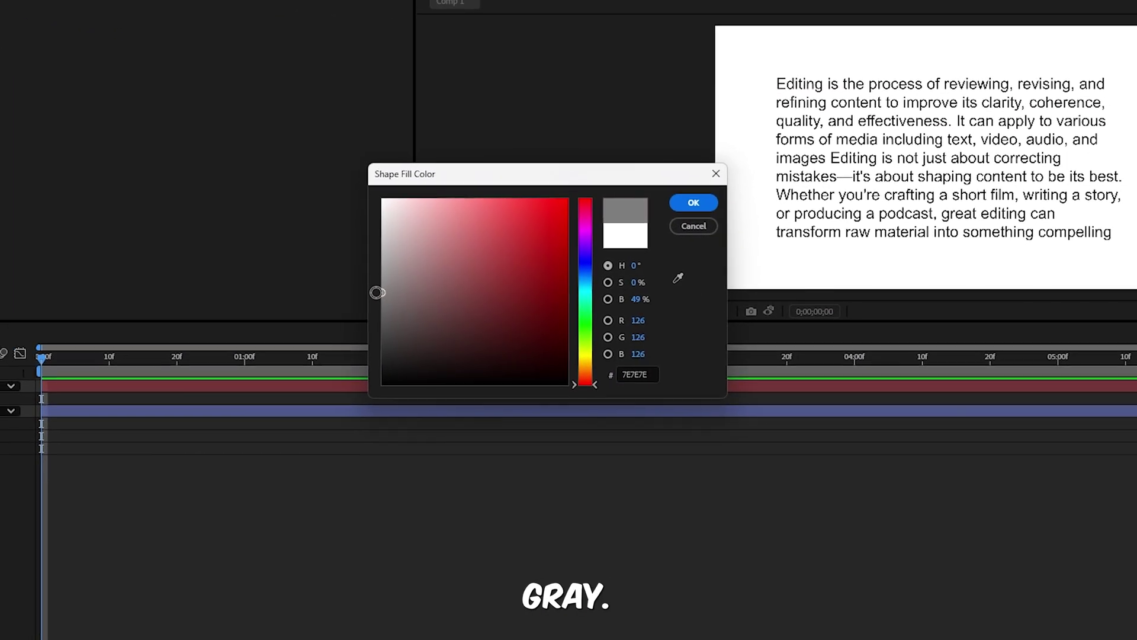
{"action": "left_click", "coordinate": [695, 201]}
{"action": "left_click_drag", "start_coordinate": [849, 116], "coordinate": [950, 181]}
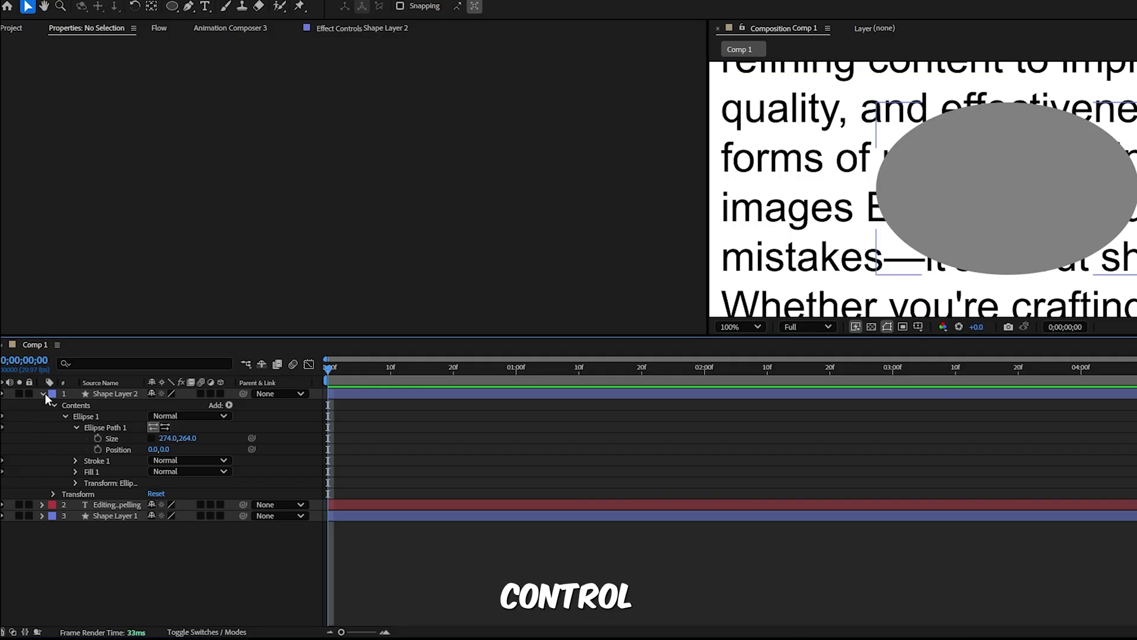
Step: Rename the ellipse shape layer to 'Distortion Effect' and duplicate it
{"action": "left_click", "coordinate": [44, 393]}
{"action": "left_click", "coordinate": [116, 392]}
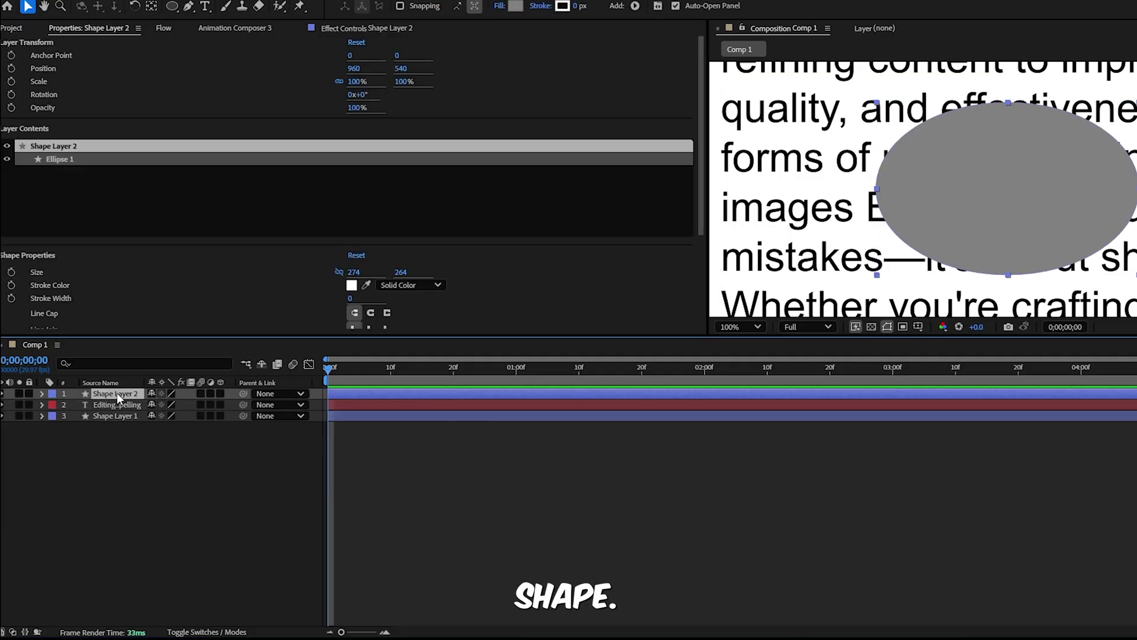
{"action": "key", "text": "Return"}
{"action": "type", "text": "Distor"}
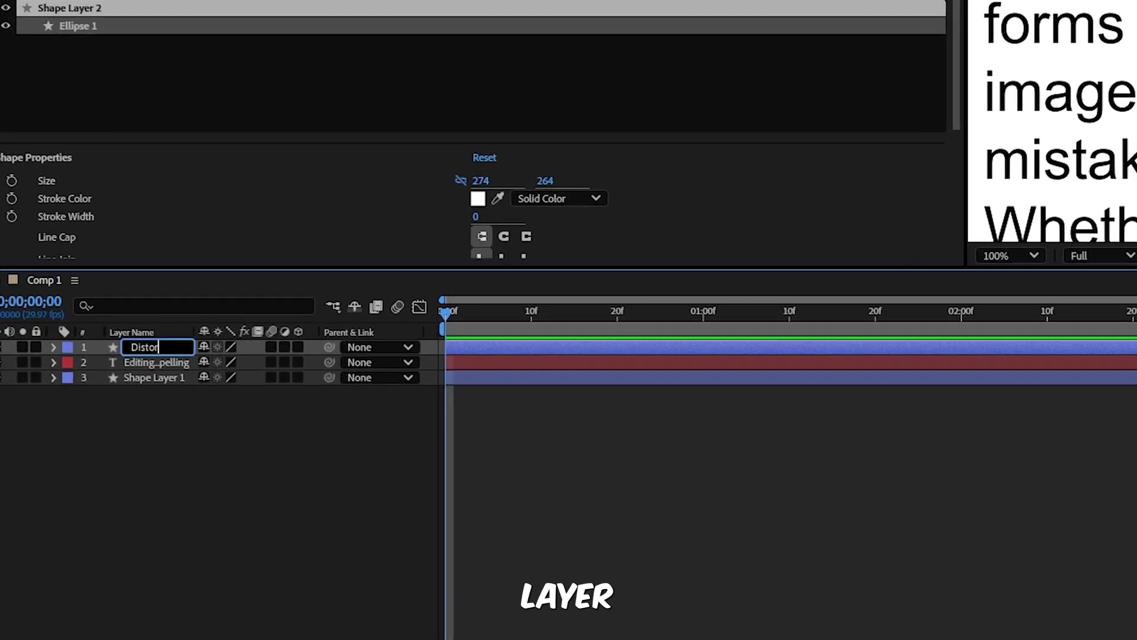
{"action": "type", "text": "tion Effect"}
{"action": "key", "text": "Return"}
{"action": "key", "text": "ctrl+d"}
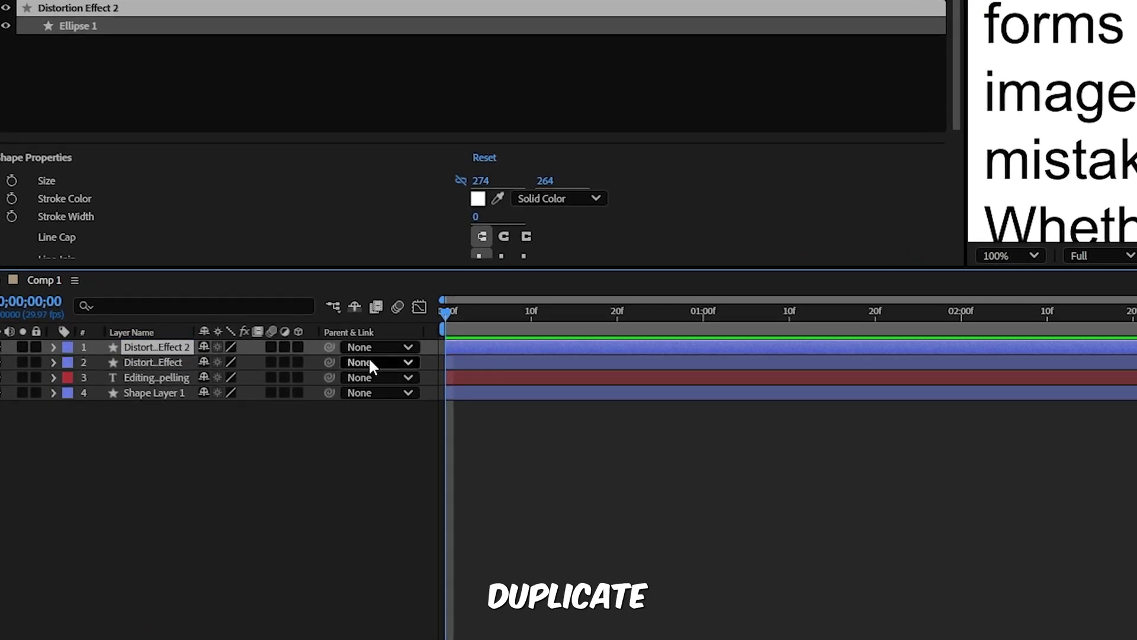
Step: Rename the copy 'Distortion Map', duplicate it again, and begin renaming the top copy
{"action": "key", "text": "Return"}
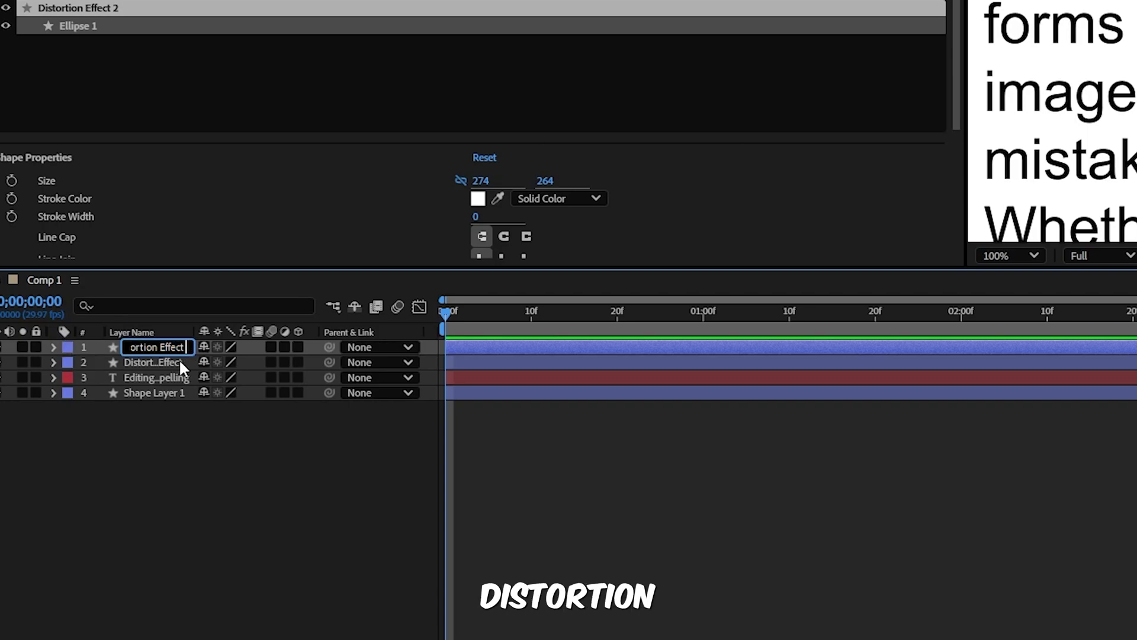
{"action": "type", "text": "Distortion E"}
{"action": "key", "text": "BackSpace"}
{"action": "type", "text": "Map"}
{"action": "key", "text": "Return"}
{"action": "key", "text": "ctrl+d"}
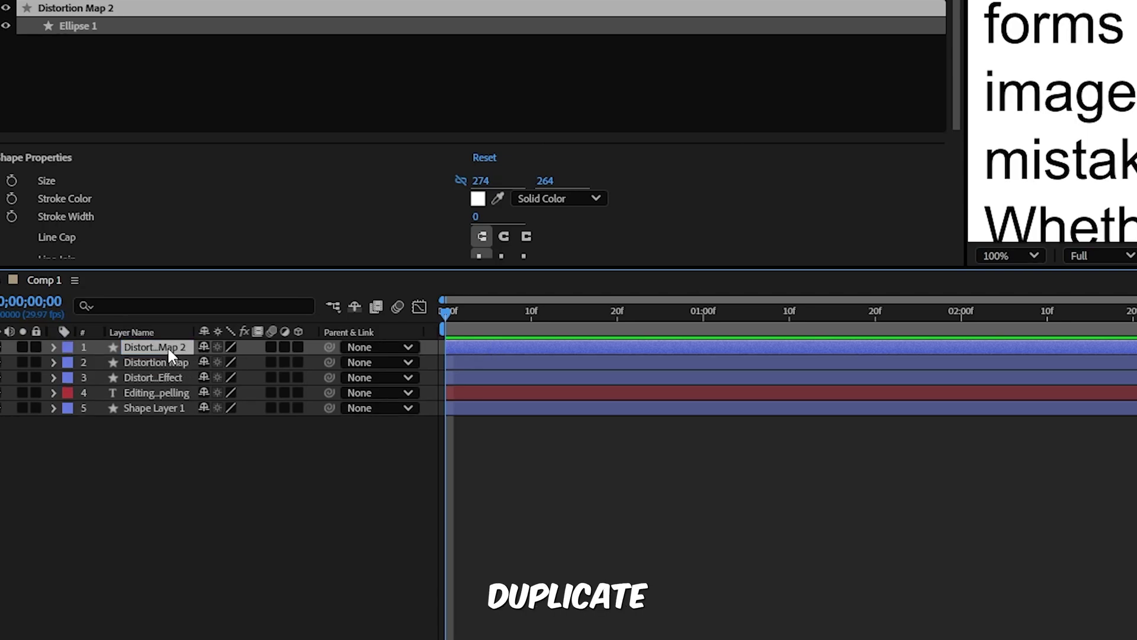
{"action": "key", "text": "Return"}
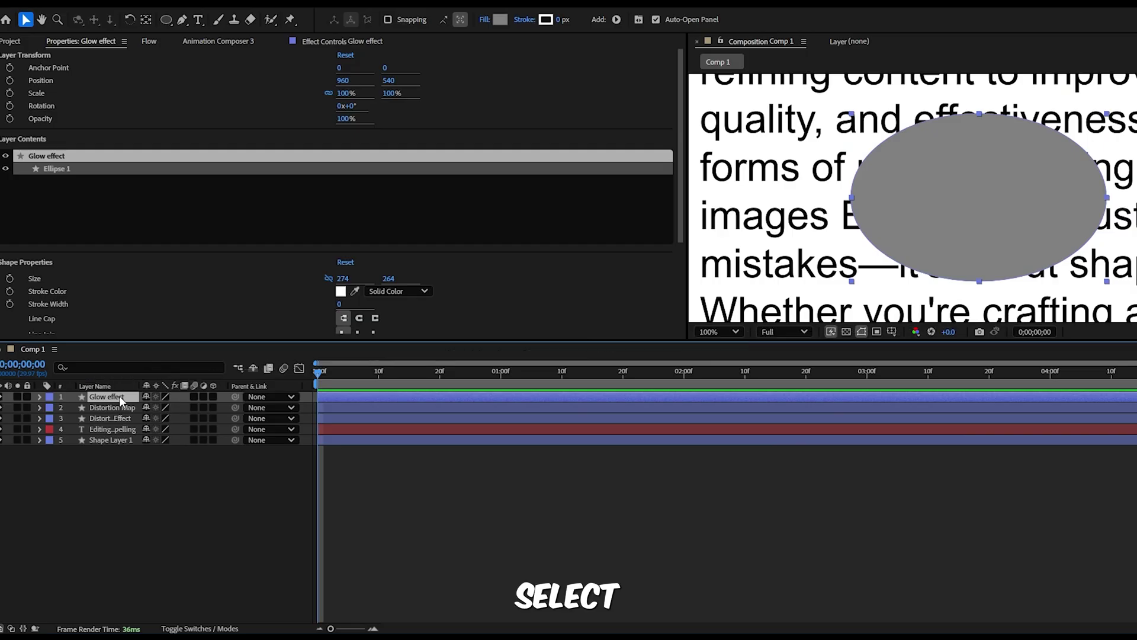
Step: Add a white Inner Glow in Normal blend mode with size about 19
{"action": "right_click", "coordinate": [119, 396]}
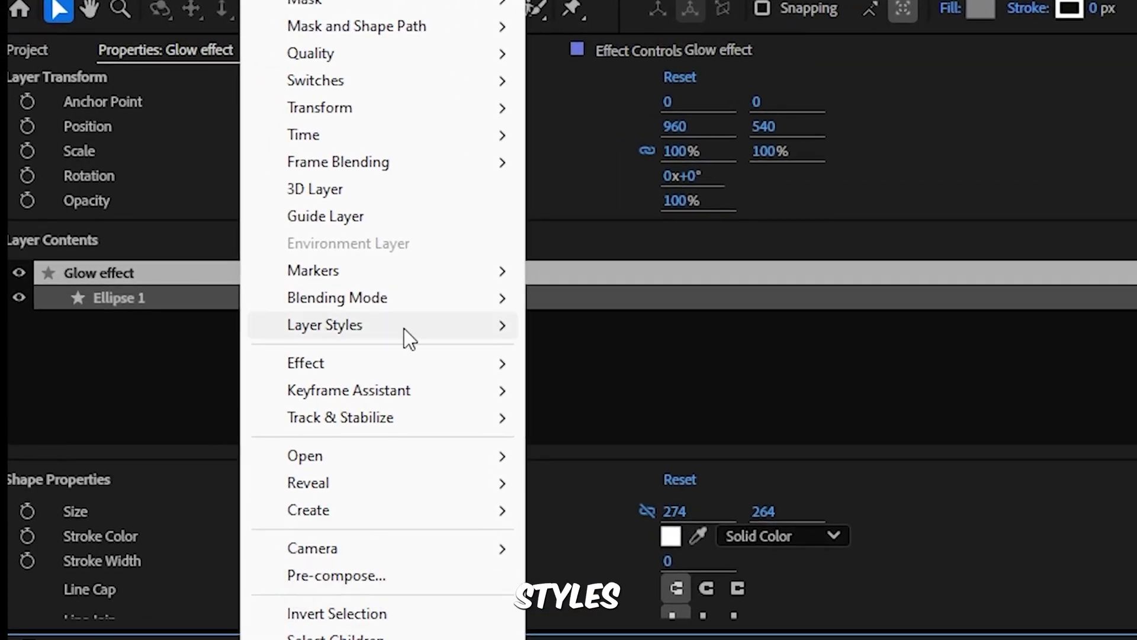
{"action": "mouse_move", "coordinate": [404, 328]}
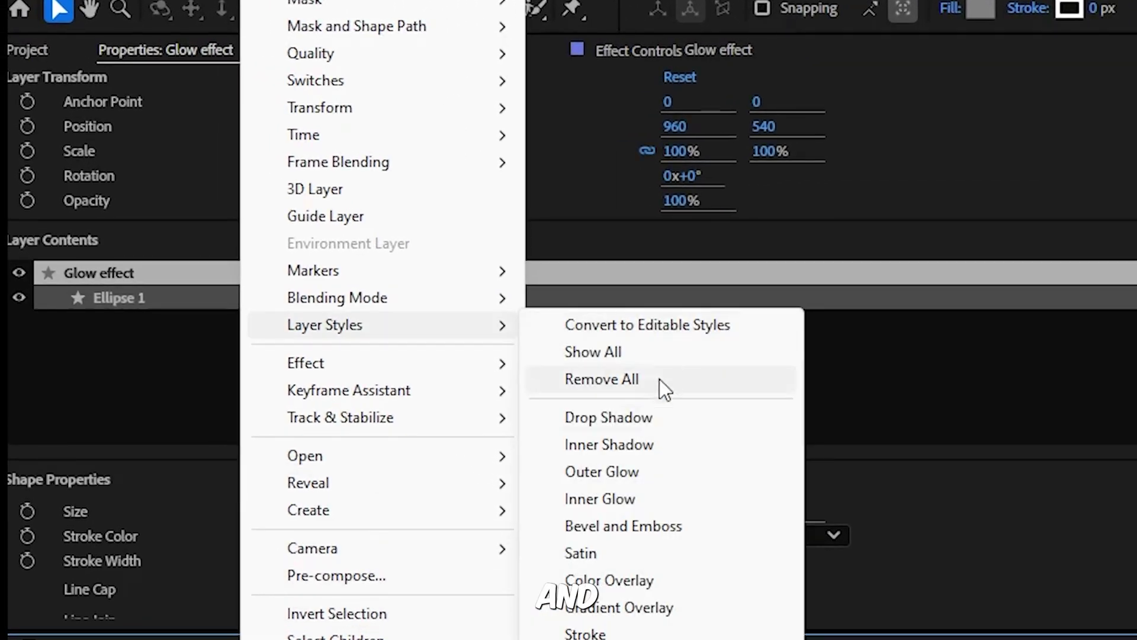
{"action": "left_click", "coordinate": [631, 500]}
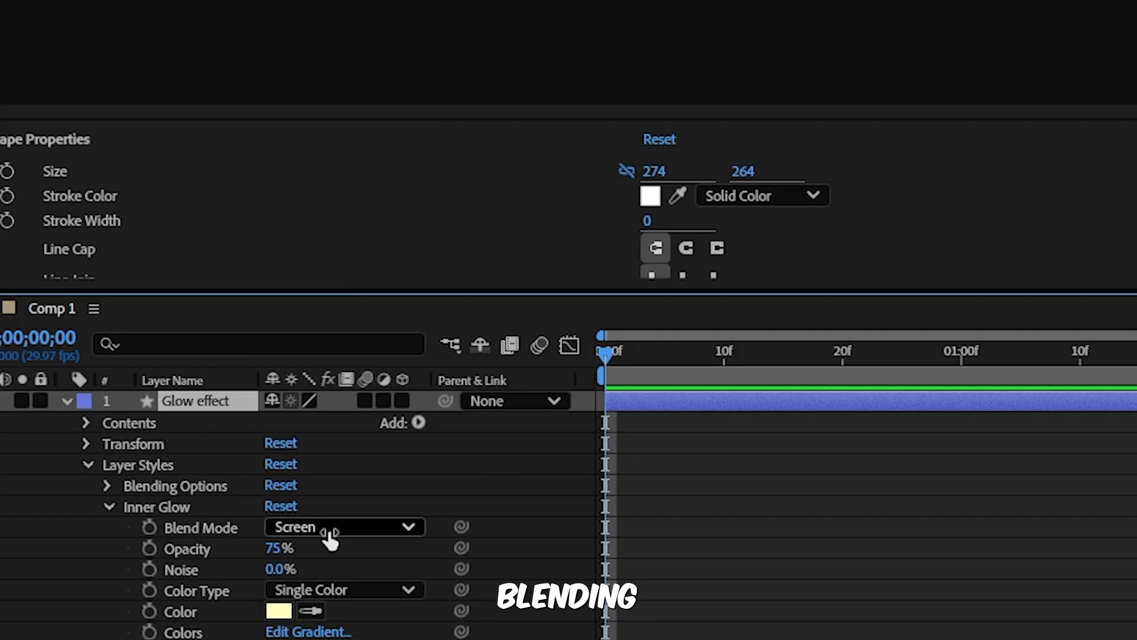
{"action": "left_click", "coordinate": [325, 324]}
{"action": "left_click", "coordinate": [379, 91]}
{"action": "left_click", "coordinate": [117, 332]}
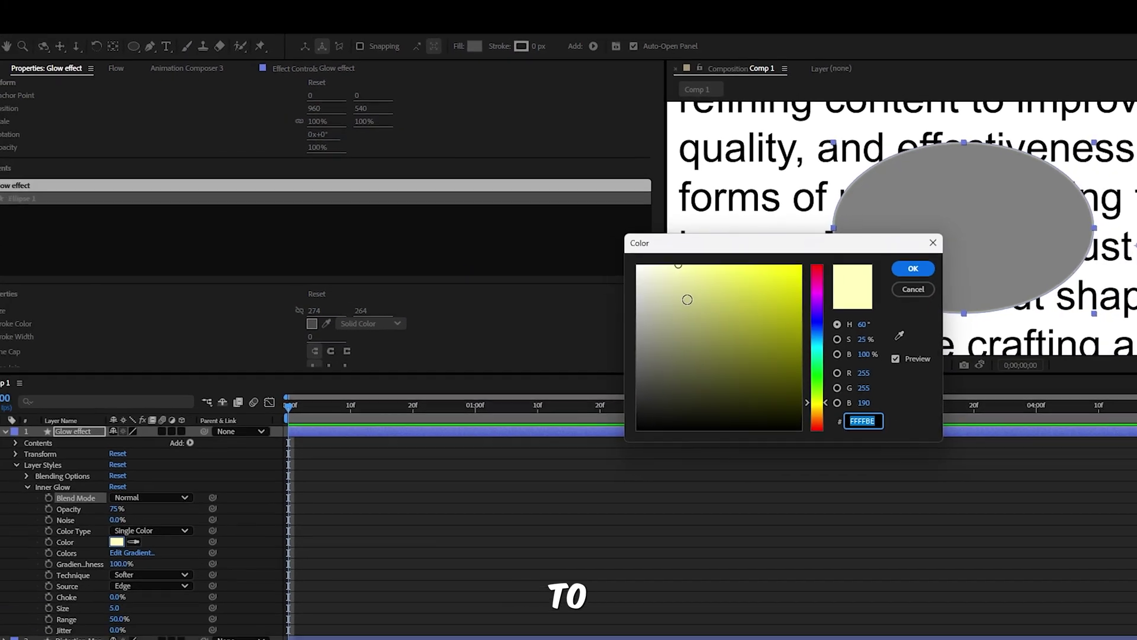
{"action": "left_click", "coordinate": [640, 261]}
{"action": "left_click", "coordinate": [912, 265]}
{"action": "left_click_drag", "start_coordinate": [232, 546], "coordinate": [261, 546]}
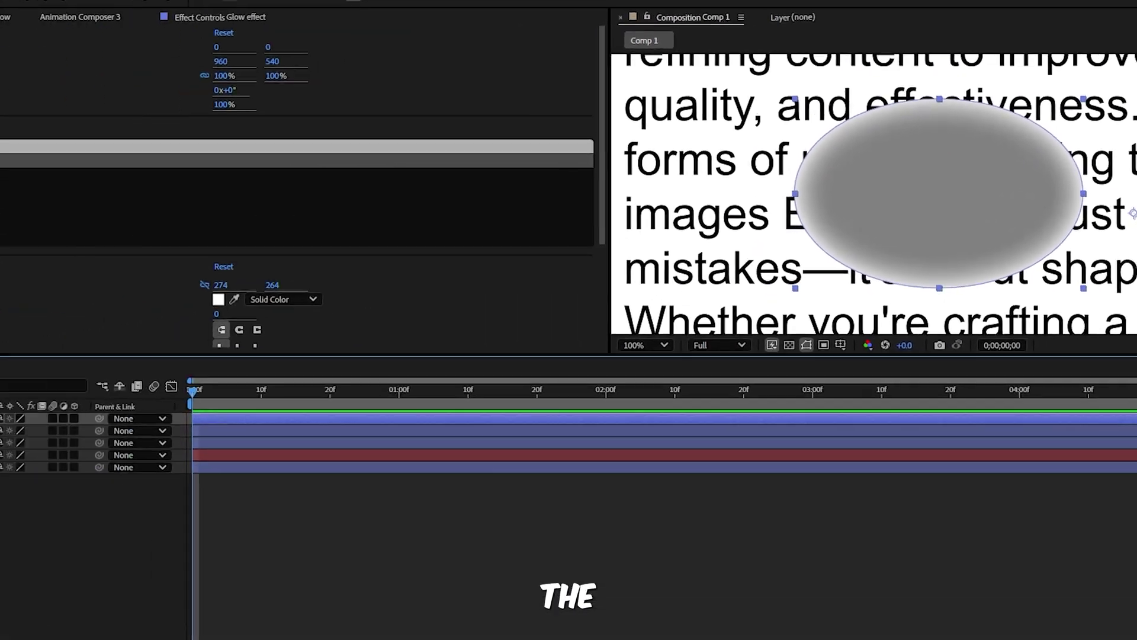
Step: Name the top layer 'Glow effect' and set its blending mode to Lighten
{"action": "key", "text": "Return"}
{"action": "type", "text": "Glow effect"}
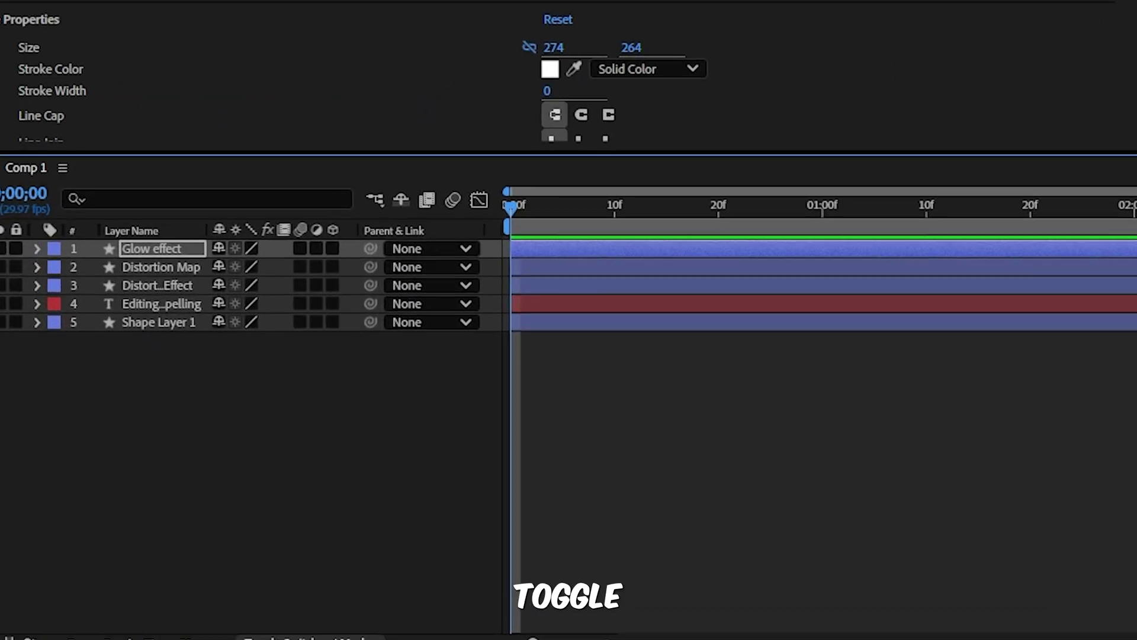
{"action": "left_click", "coordinate": [263, 633]}
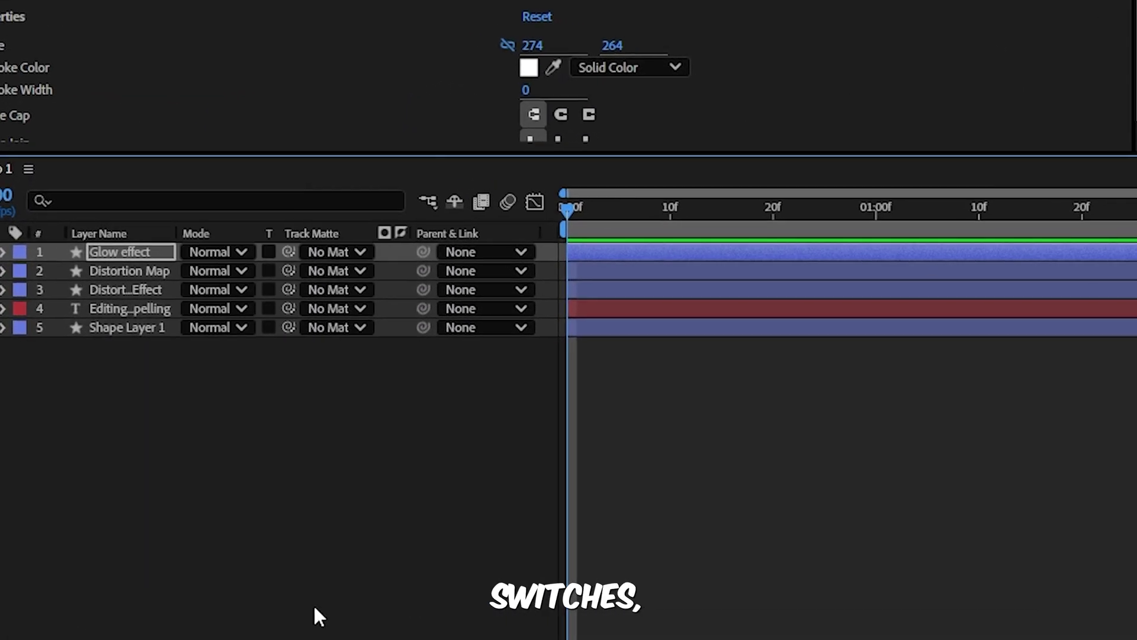
{"action": "left_click", "coordinate": [229, 317]}
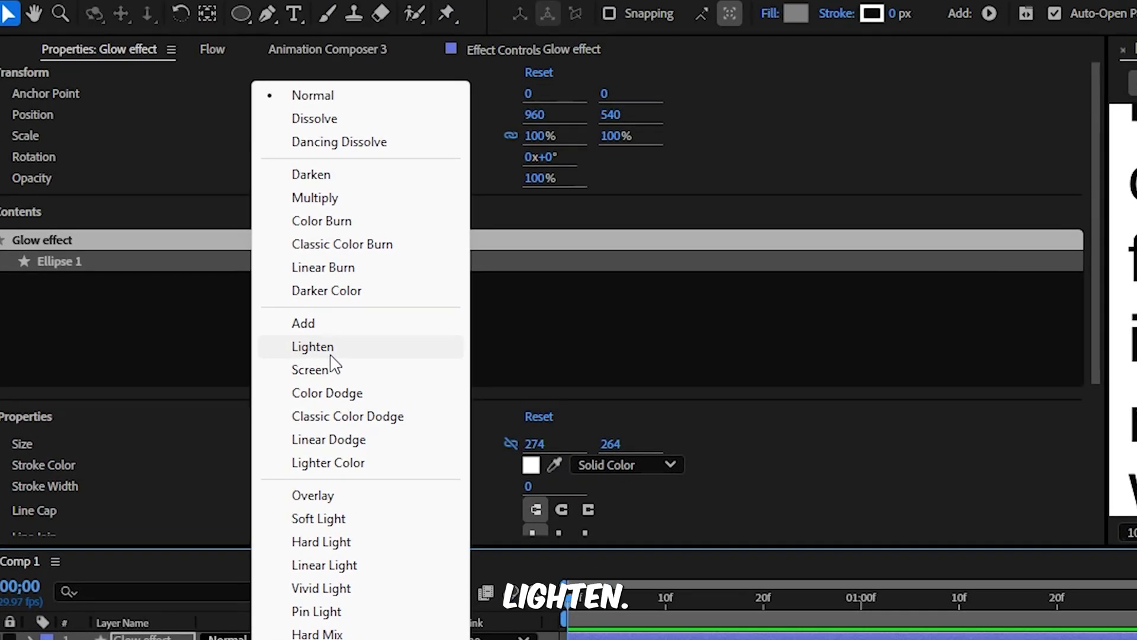
{"action": "left_click", "coordinate": [329, 353]}
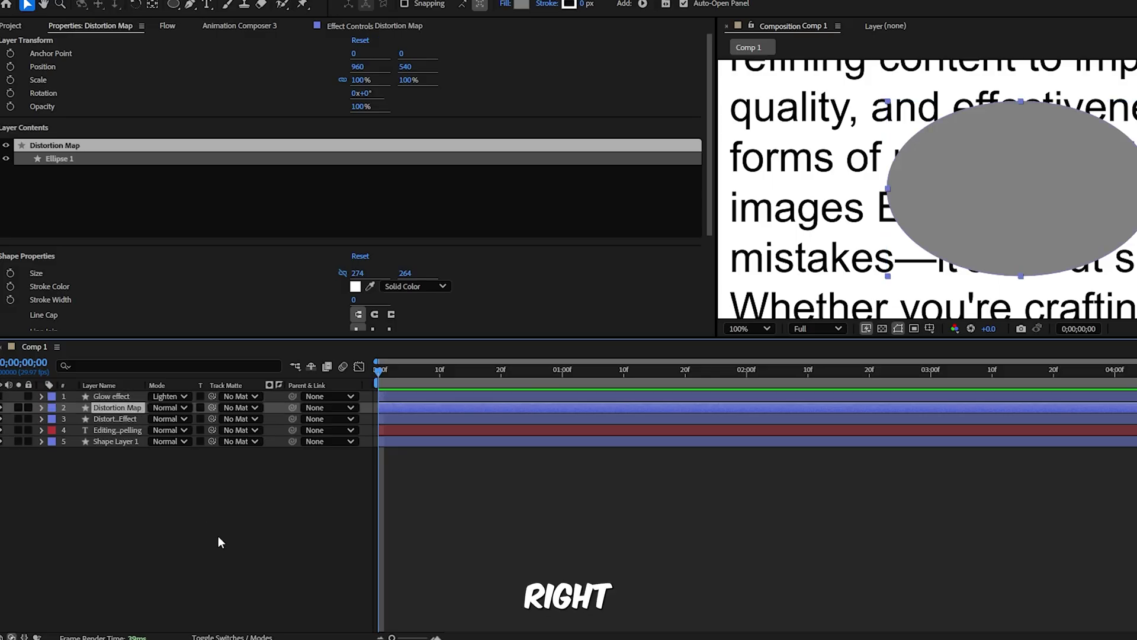
Step: Add a Bevel and Emboss layer style to the Distortion Map layer
{"action": "right_click", "coordinate": [126, 406]}
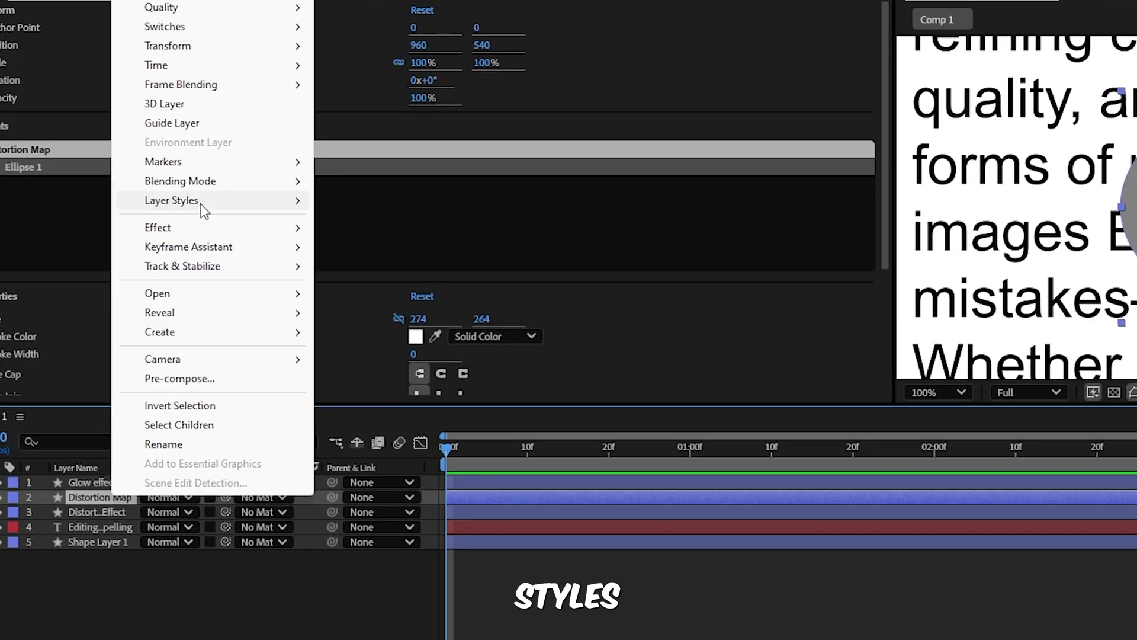
{"action": "mouse_move", "coordinate": [200, 204]}
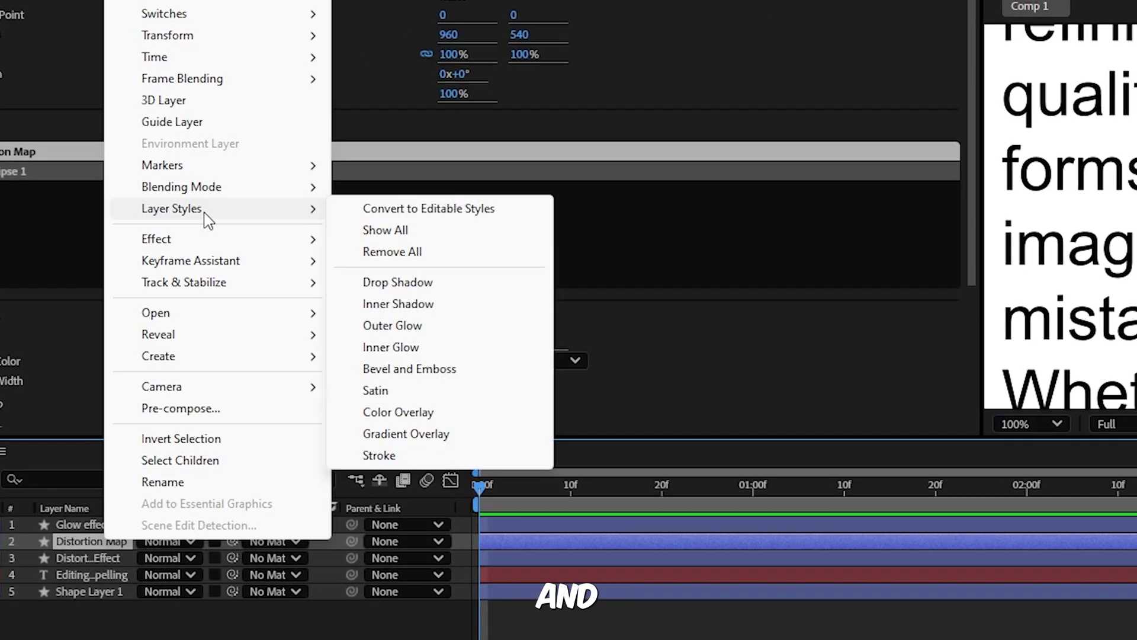
{"action": "left_click", "coordinate": [430, 369]}
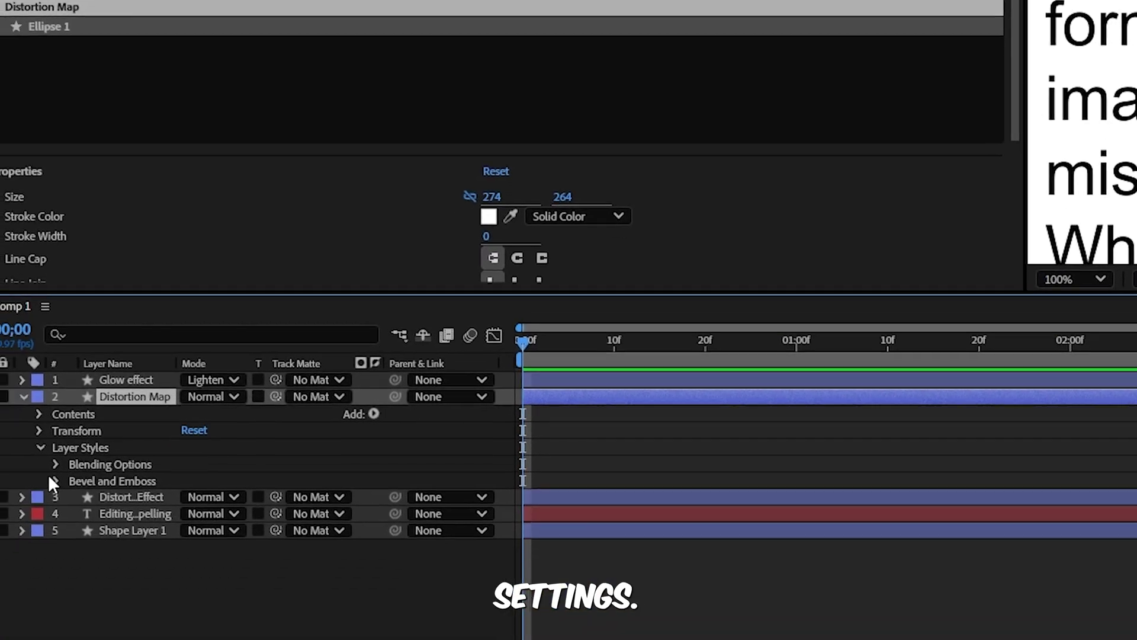
{"action": "left_click", "coordinate": [12, 625]}
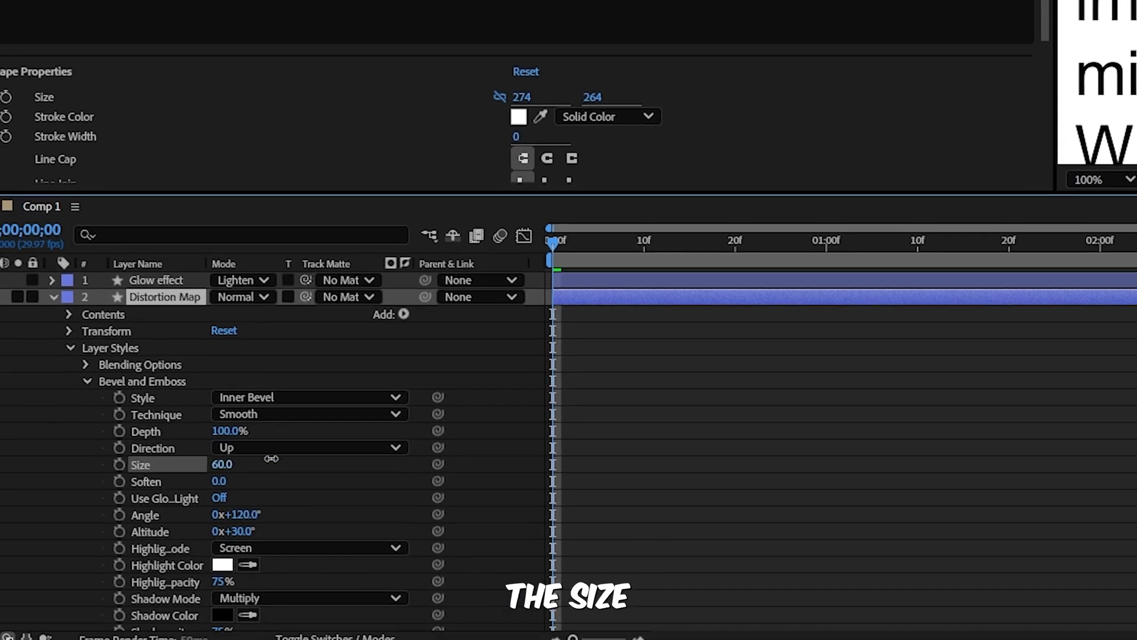
Step: Set the bevel size to 33 and highlight and shadow opacity to 100%
{"action": "left_click", "coordinate": [271, 458]}
{"action": "type", "text": "6"}
{"action": "key", "text": "Return"}
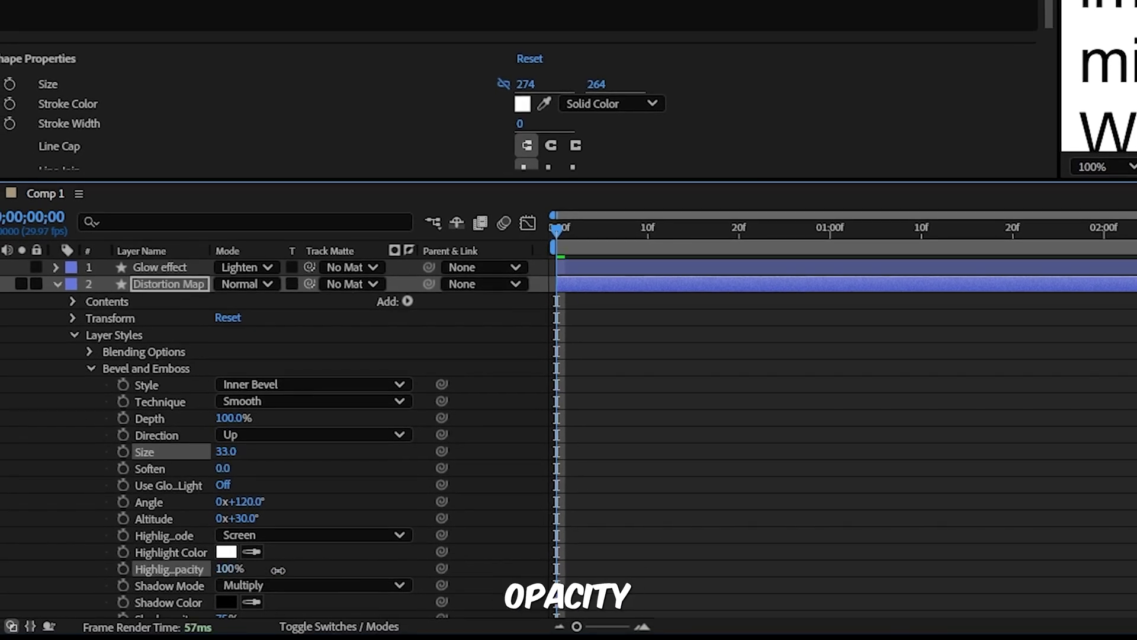
{"action": "scroll", "coordinate": [278, 569], "scroll_direction": "down", "scroll_amount": 2}
{"action": "left_click_drag", "start_coordinate": [297, 566], "coordinate": [344, 568]}
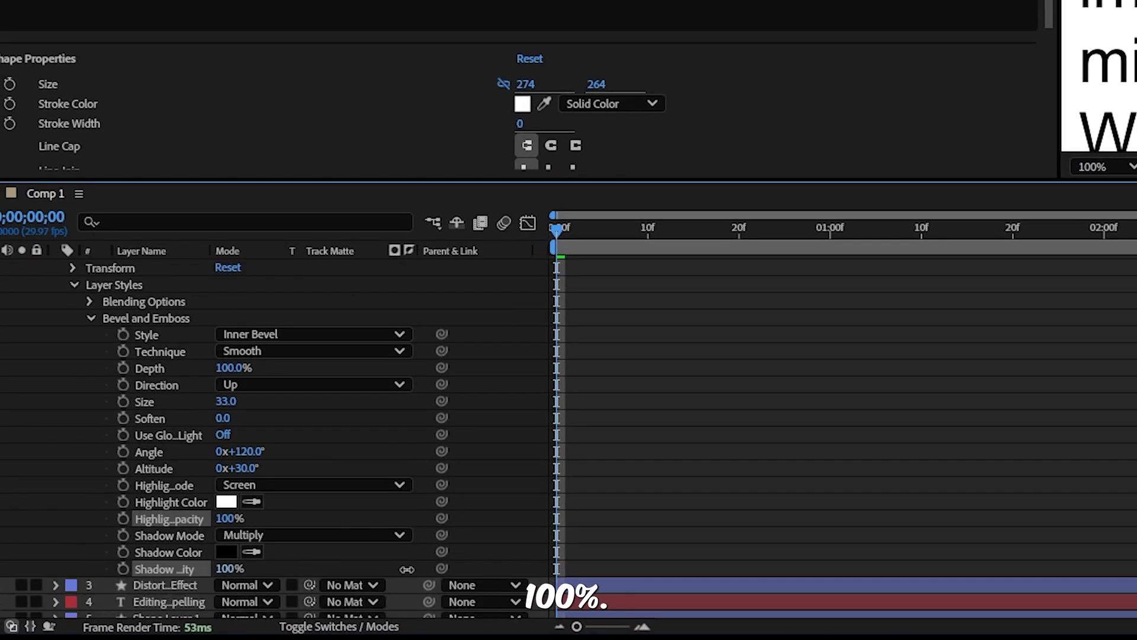
{"action": "scroll", "coordinate": [318, 403], "scroll_direction": "up", "scroll_amount": 2}
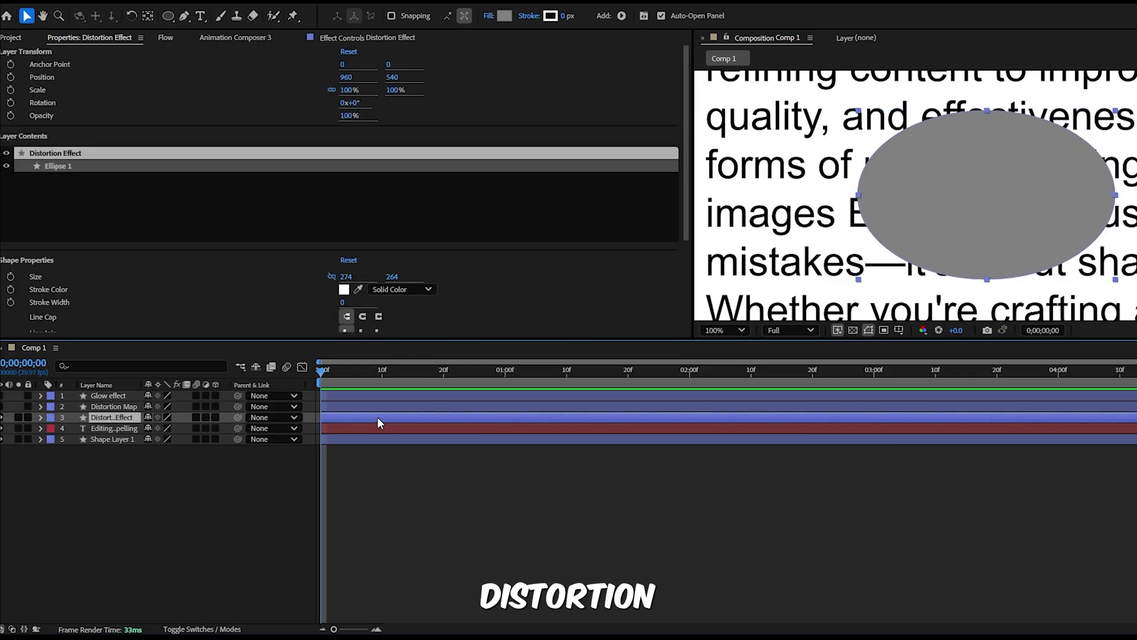
Step: Apply the Displacement Map effect to the Distortion Effect layer
{"action": "left_click", "coordinate": [222, 2]}
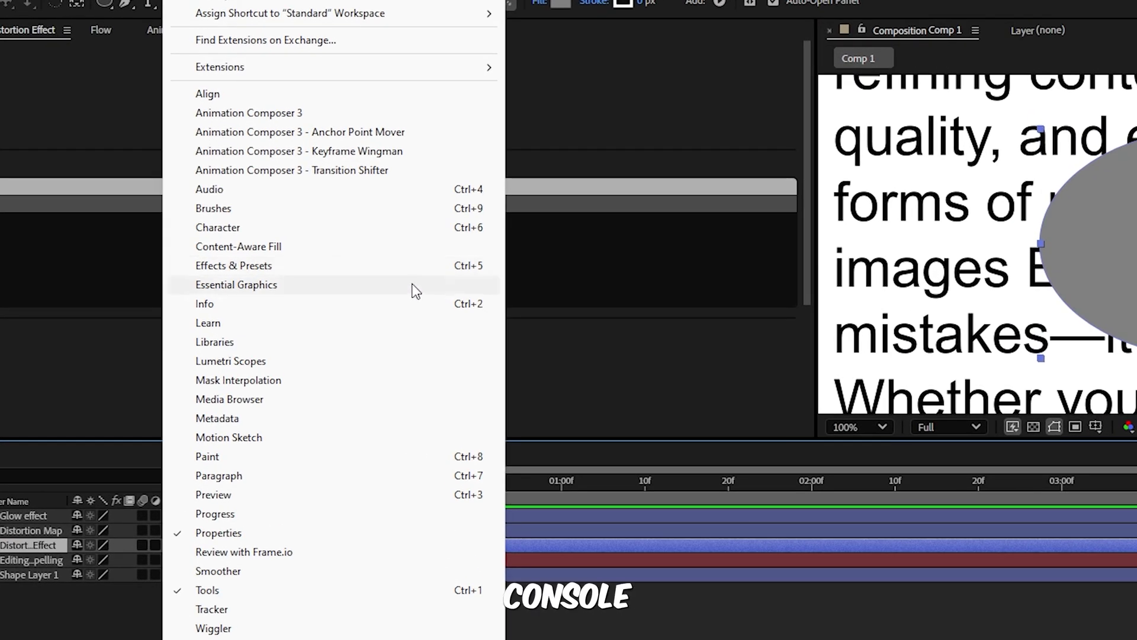
{"action": "left_click", "coordinate": [548, 542]}
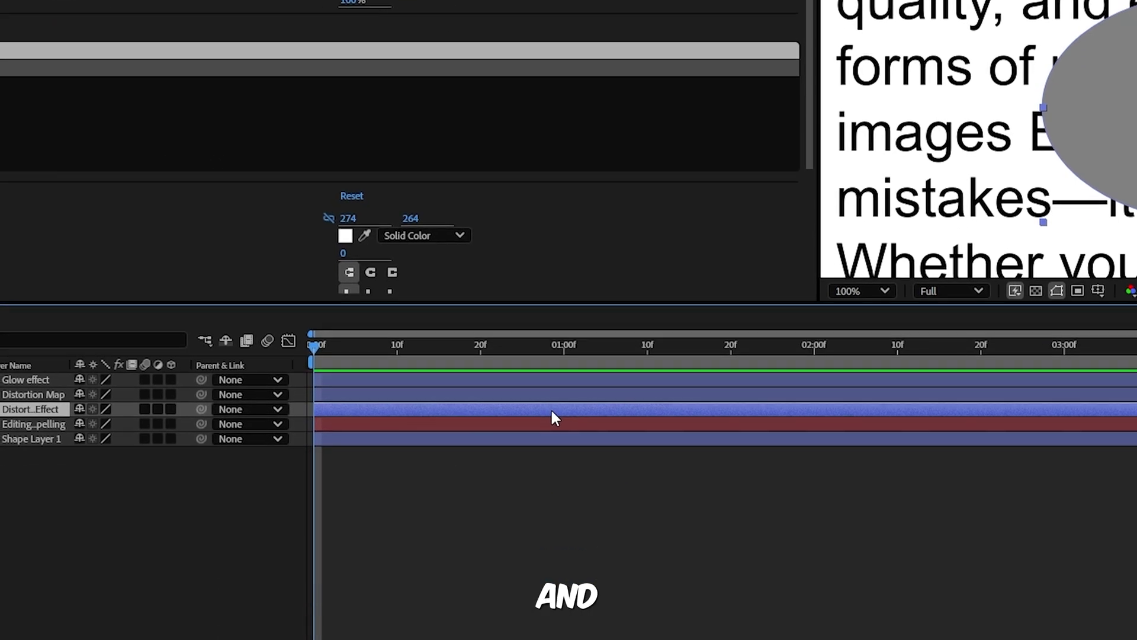
{"action": "key", "text": "ctrl+space"}
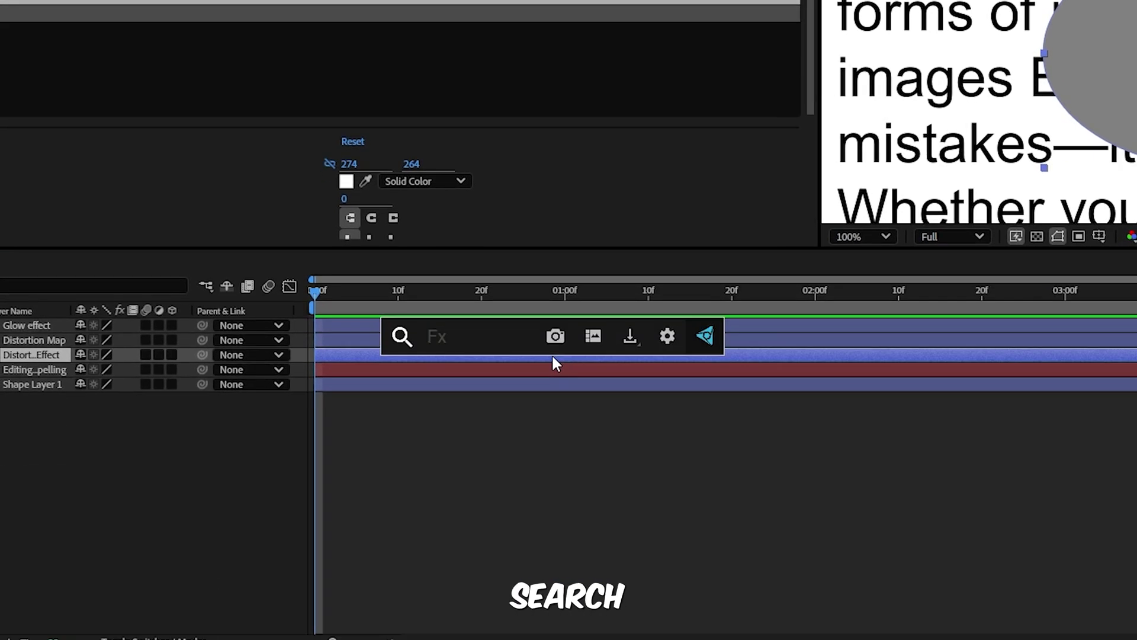
{"action": "type", "text": "displ"}
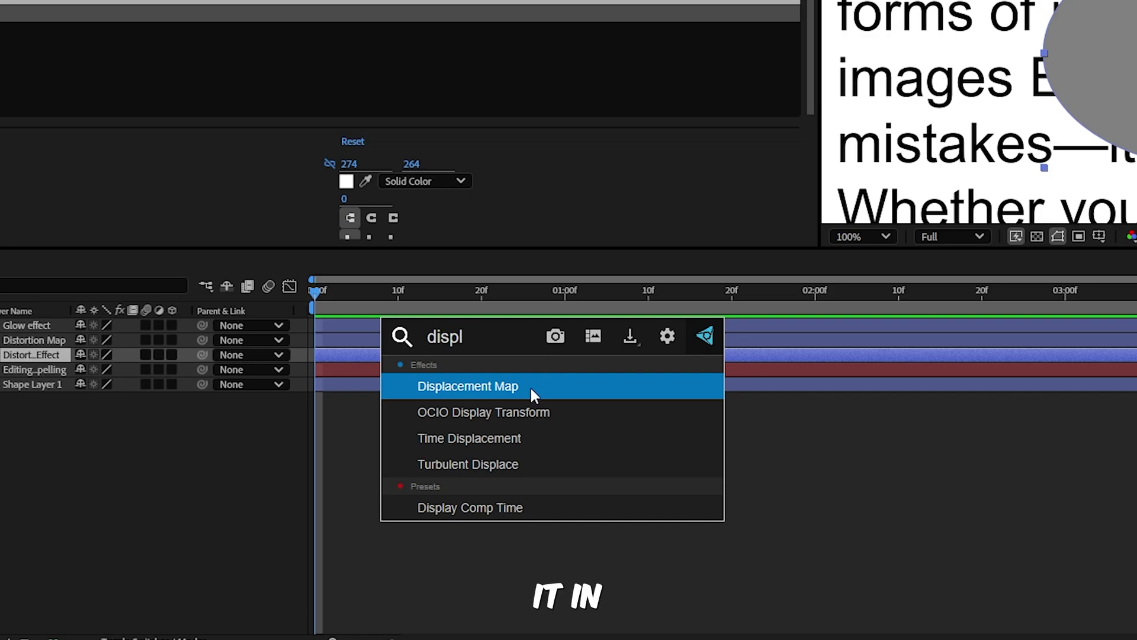
{"action": "left_click", "coordinate": [530, 386]}
Step: Use Distortion Map with effects and masks as the map, Luminance for displacement
{"action": "left_click", "coordinate": [490, 100]}
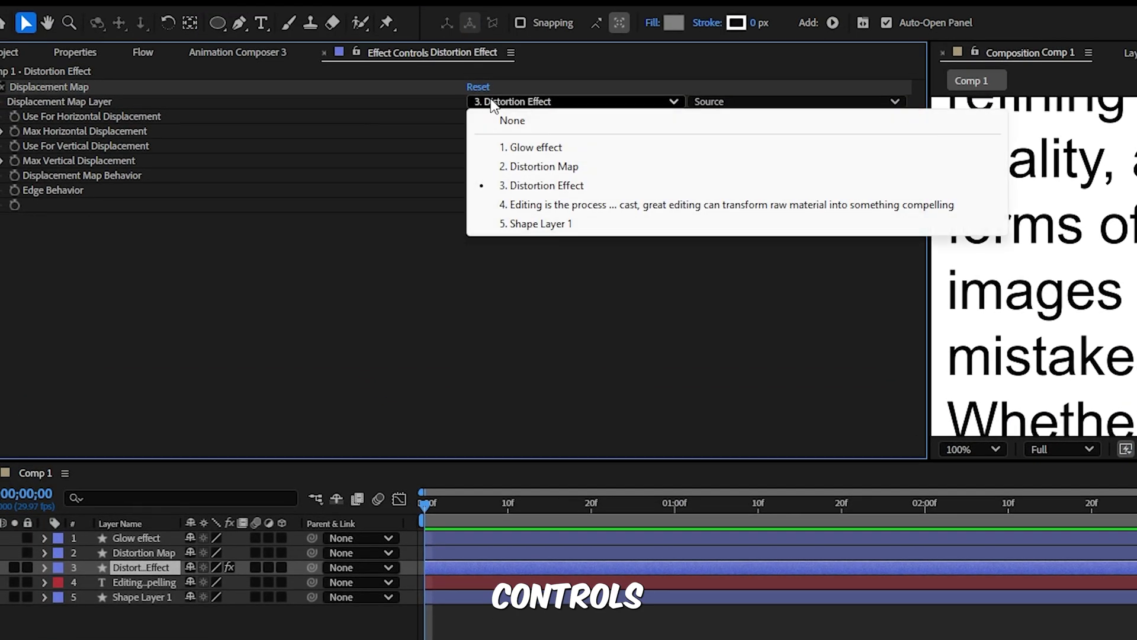
{"action": "left_click", "coordinate": [525, 168]}
{"action": "left_click", "coordinate": [704, 102]}
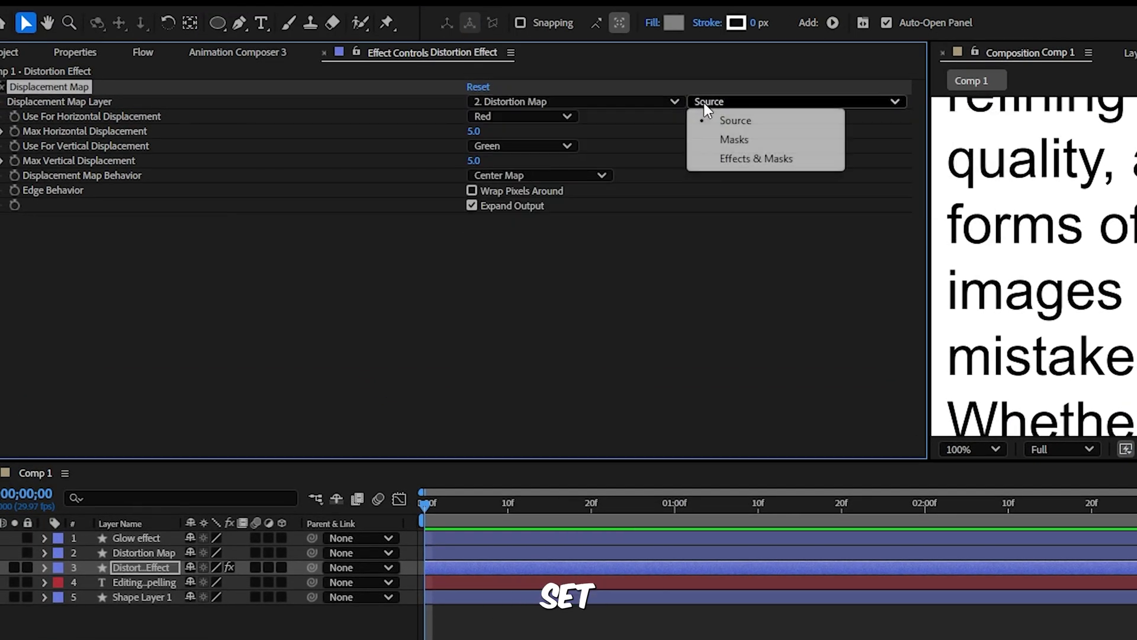
{"action": "left_click", "coordinate": [737, 158]}
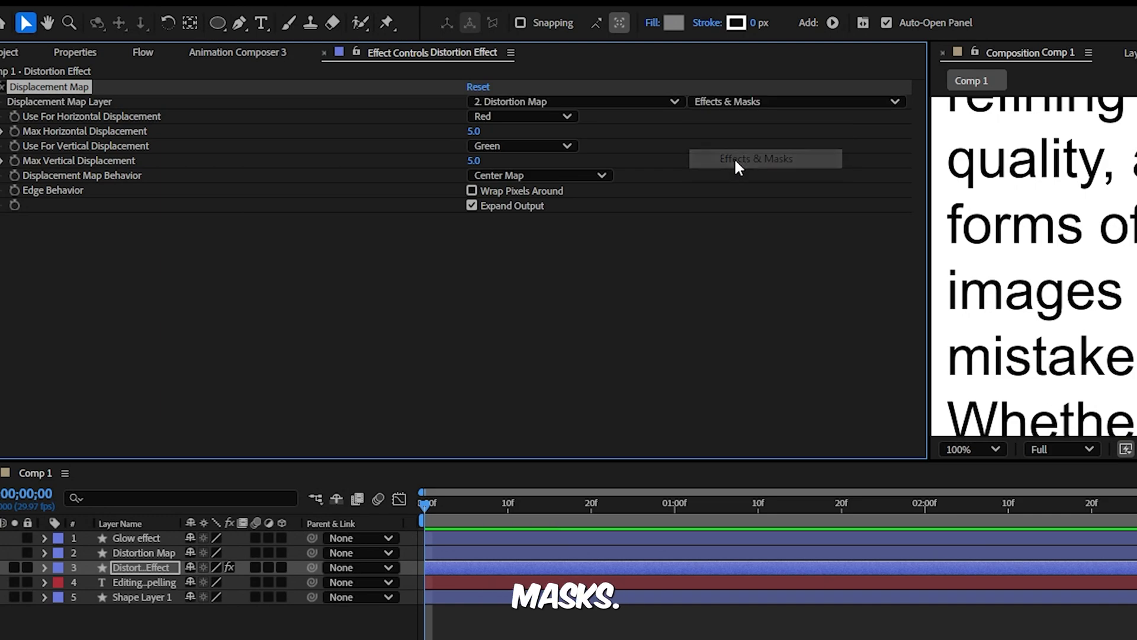
{"action": "left_click", "coordinate": [567, 117]}
{"action": "left_click", "coordinate": [546, 215]}
{"action": "left_click", "coordinate": [495, 145]}
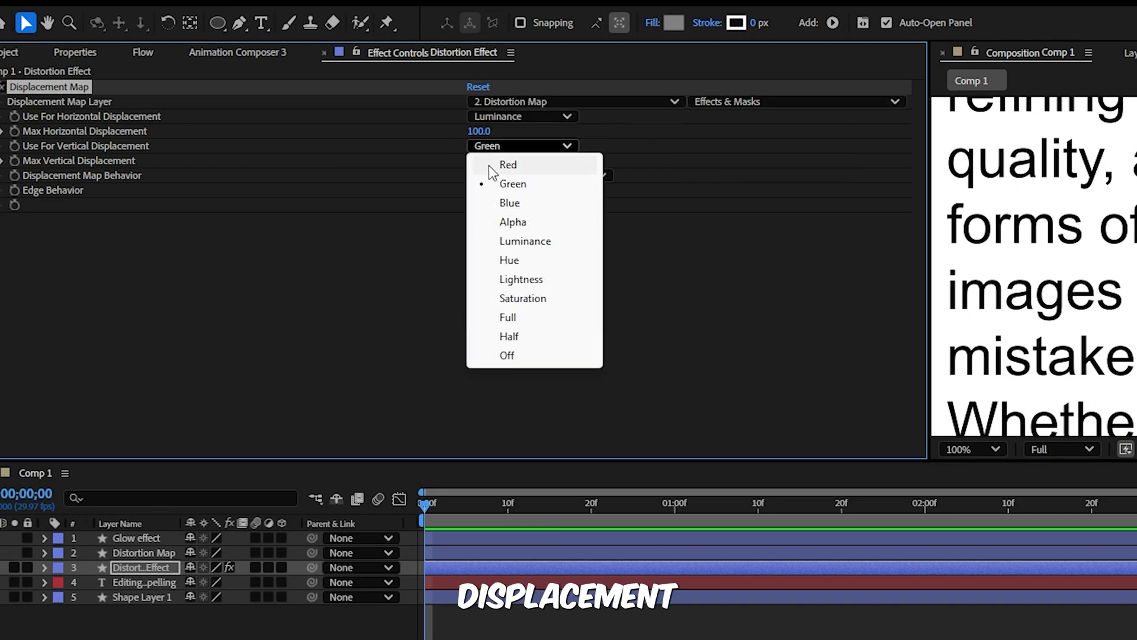
Step: Make it an adjustment layer with maximum displacements of 51 horizontal and 68 vertical
{"action": "left_click", "coordinate": [468, 130]}
{"action": "type", "text": "100"}
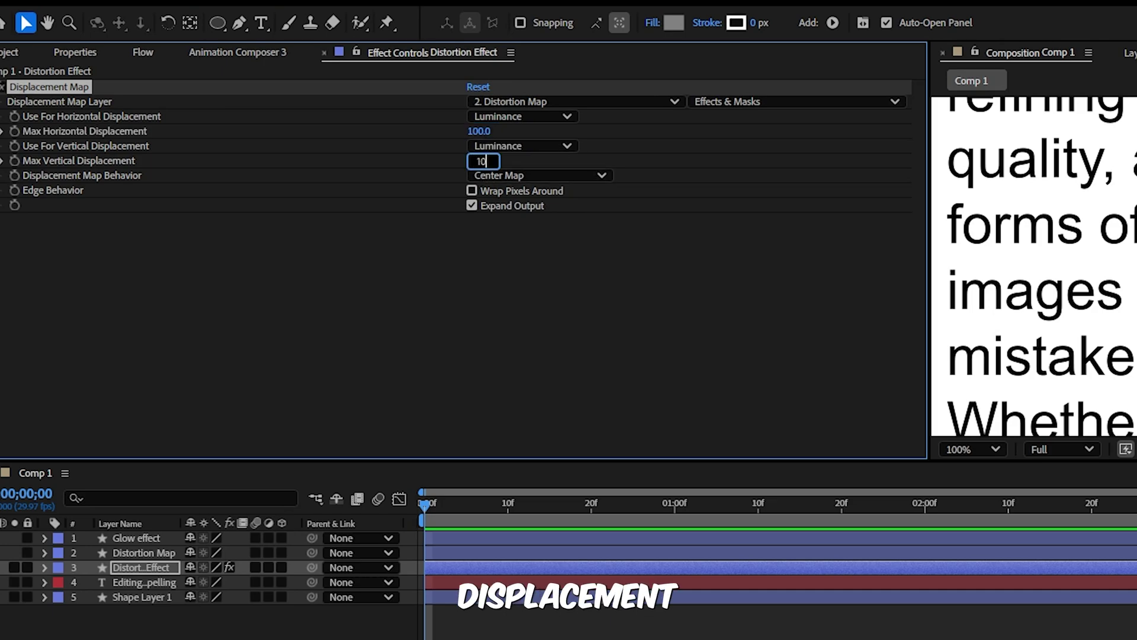
{"action": "key", "text": "F2"}
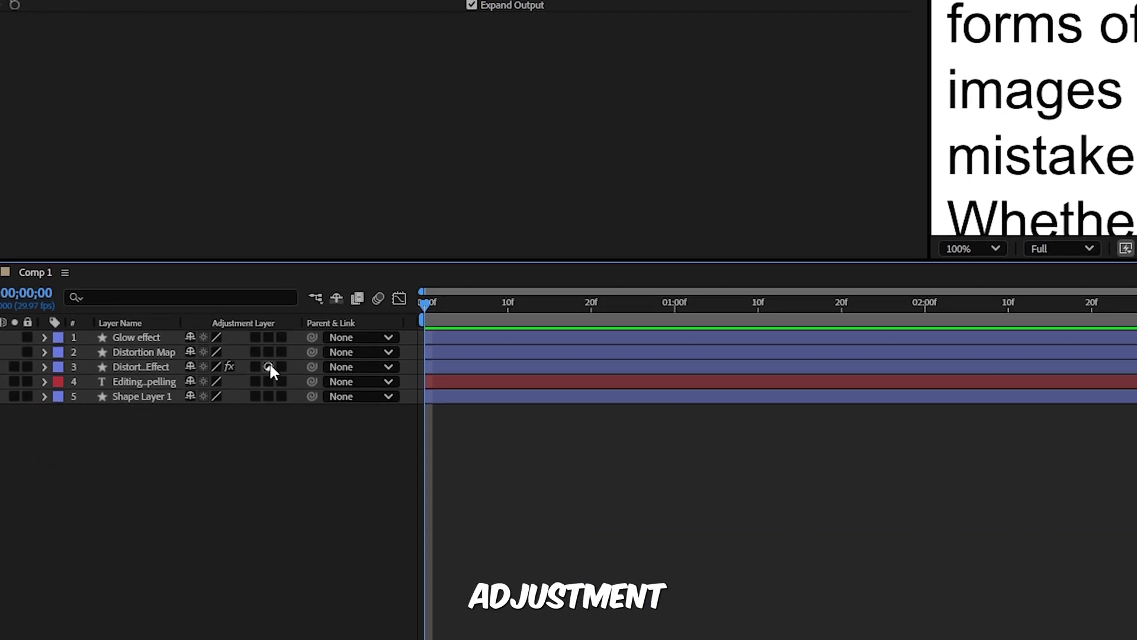
{"action": "left_click", "coordinate": [268, 567]}
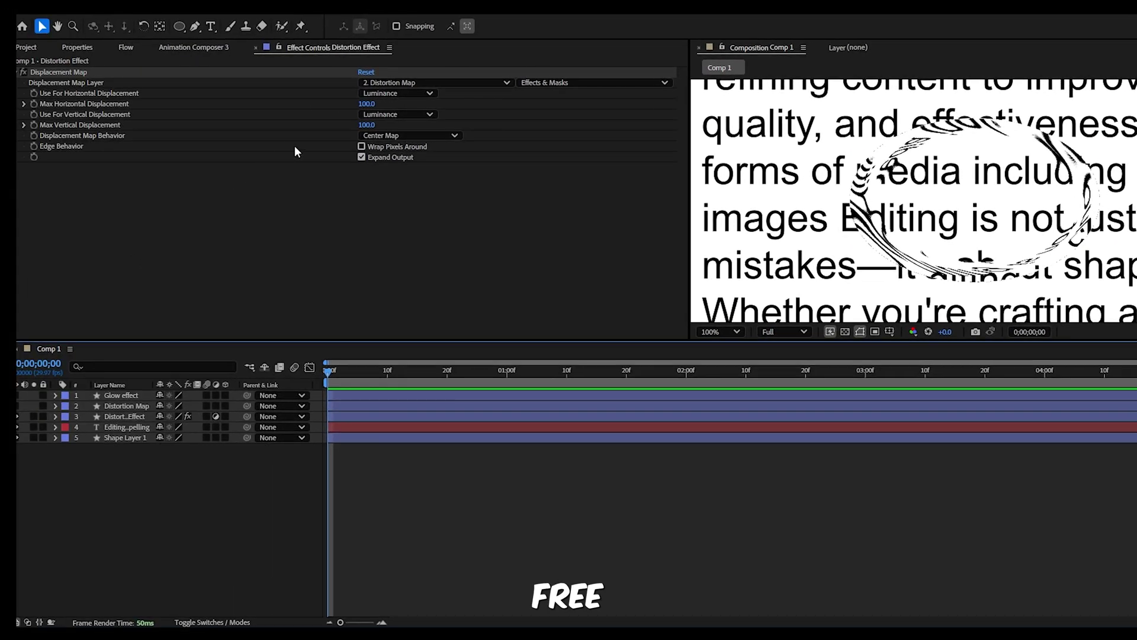
{"action": "left_click_drag", "start_coordinate": [373, 107], "coordinate": [326, 104]}
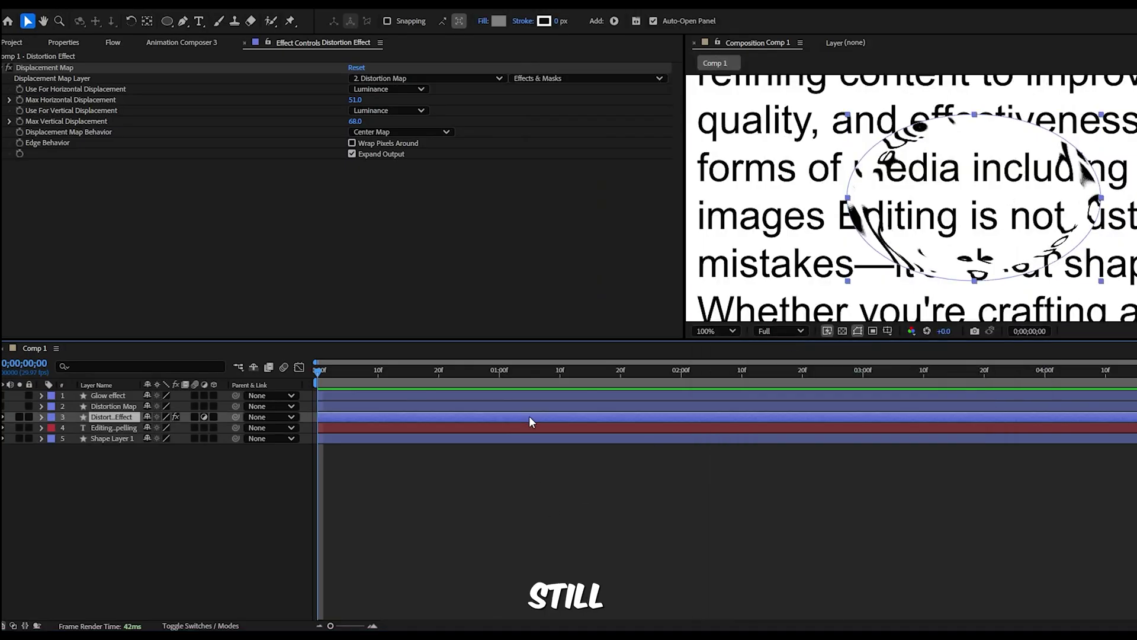
{"action": "key", "text": "ctrl+space"}
{"action": "type", "text": "det"}
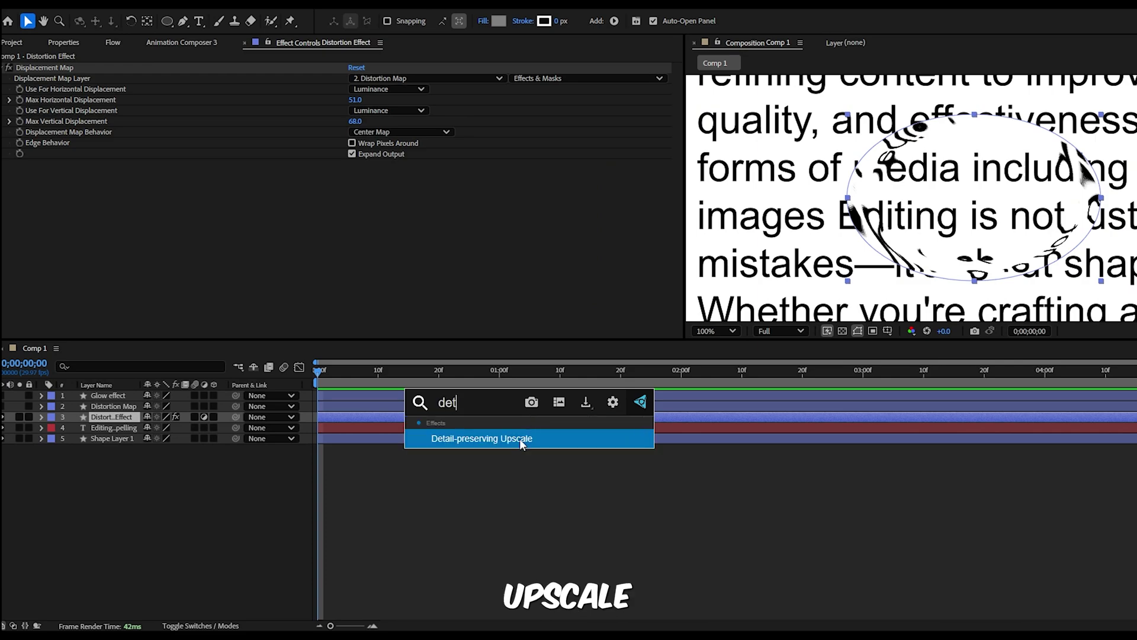
Step: Add Detail-preserving Upscale above Displacement Map and set its Scale to 136%
{"action": "left_click", "coordinate": [517, 441]}
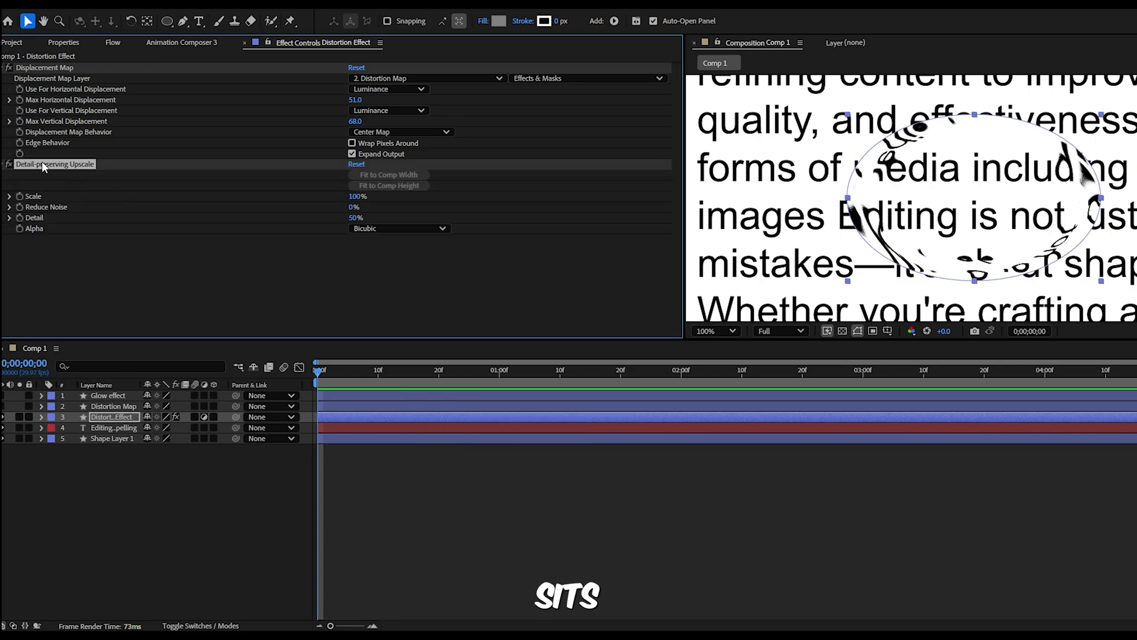
{"action": "left_click_drag", "start_coordinate": [41, 161], "coordinate": [48, 65]}
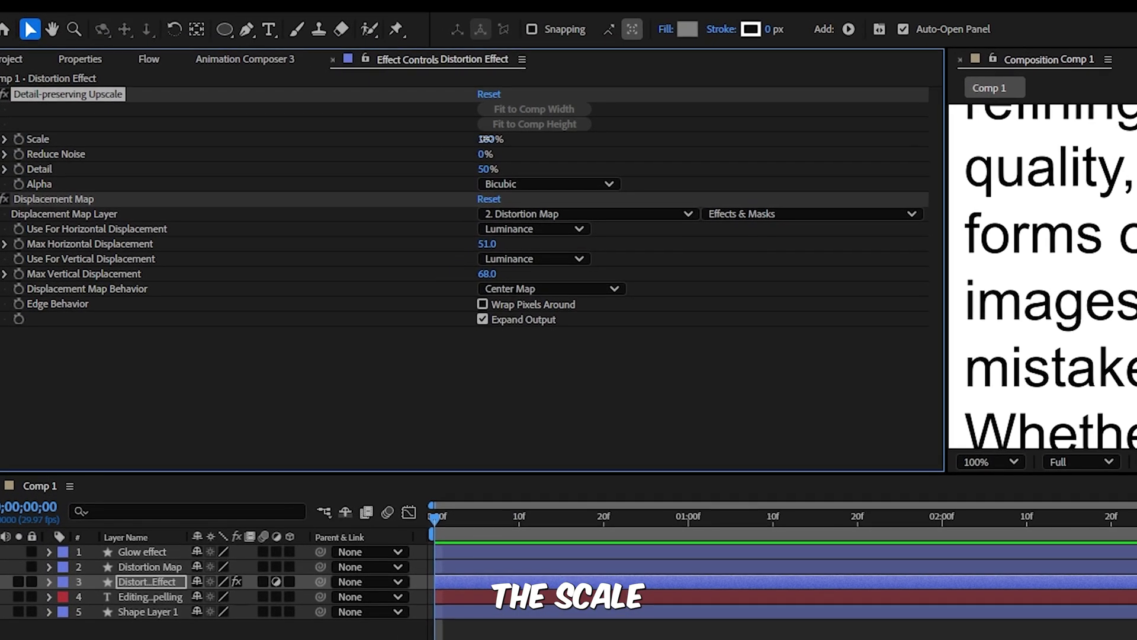
{"action": "left_click_drag", "start_coordinate": [486, 139], "coordinate": [515, 139]}
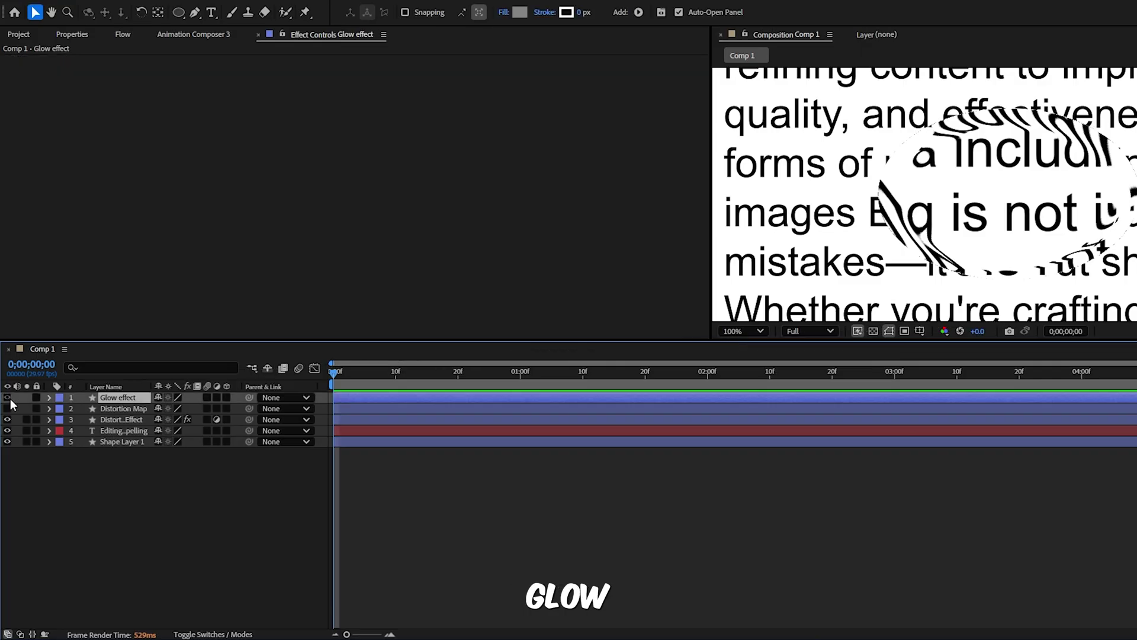
Step: Change the Glow effect layer's Inner Glow colour to a darker grey
{"action": "left_click", "coordinate": [49, 397]}
{"action": "left_click", "coordinate": [161, 508]}
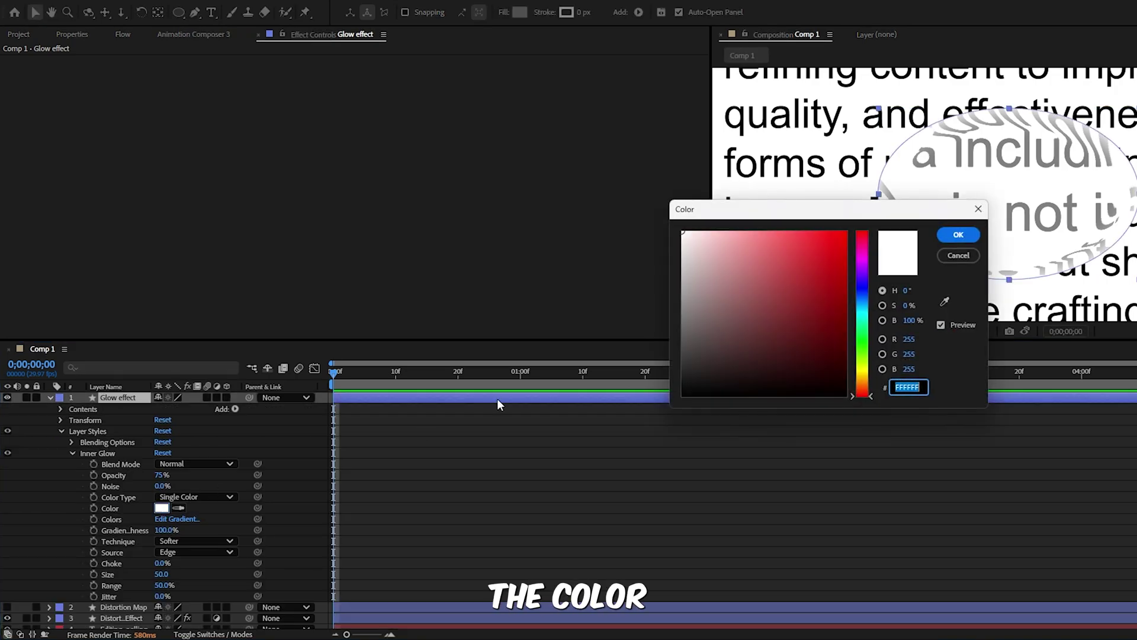
{"action": "left_click_drag", "start_coordinate": [699, 296], "coordinate": [679, 337]}
{"action": "key", "text": "Return"}
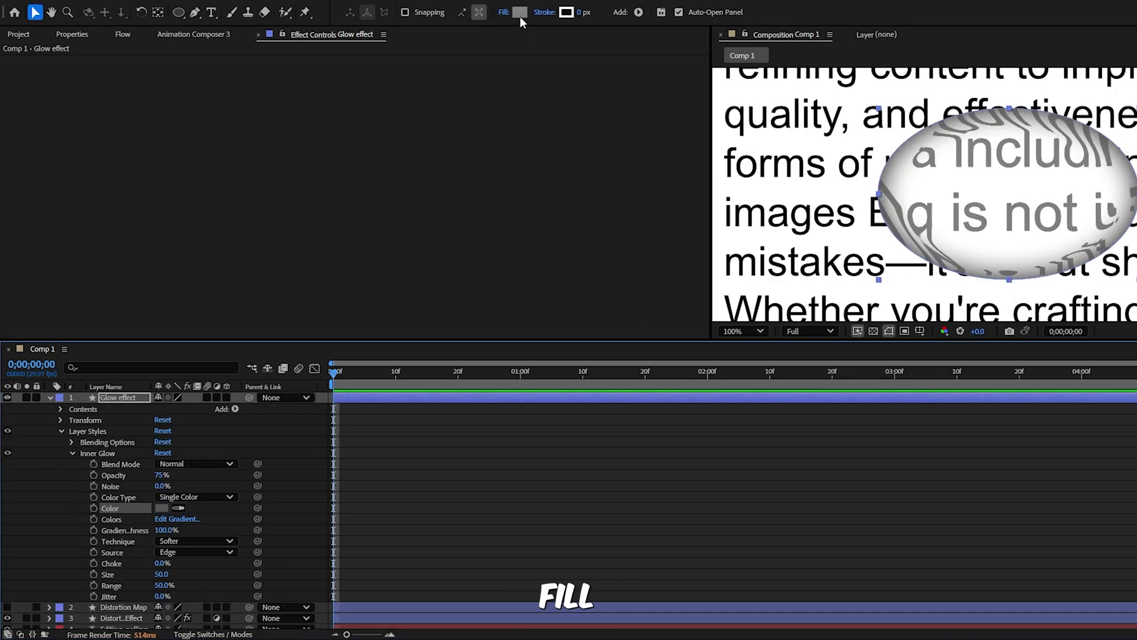
Step: Set the shape fill to black (000000) and lower the Inner Glow opacity
{"action": "left_click", "coordinate": [520, 14]}
{"action": "type", "text": "000000"}
{"action": "key", "text": "Return"}
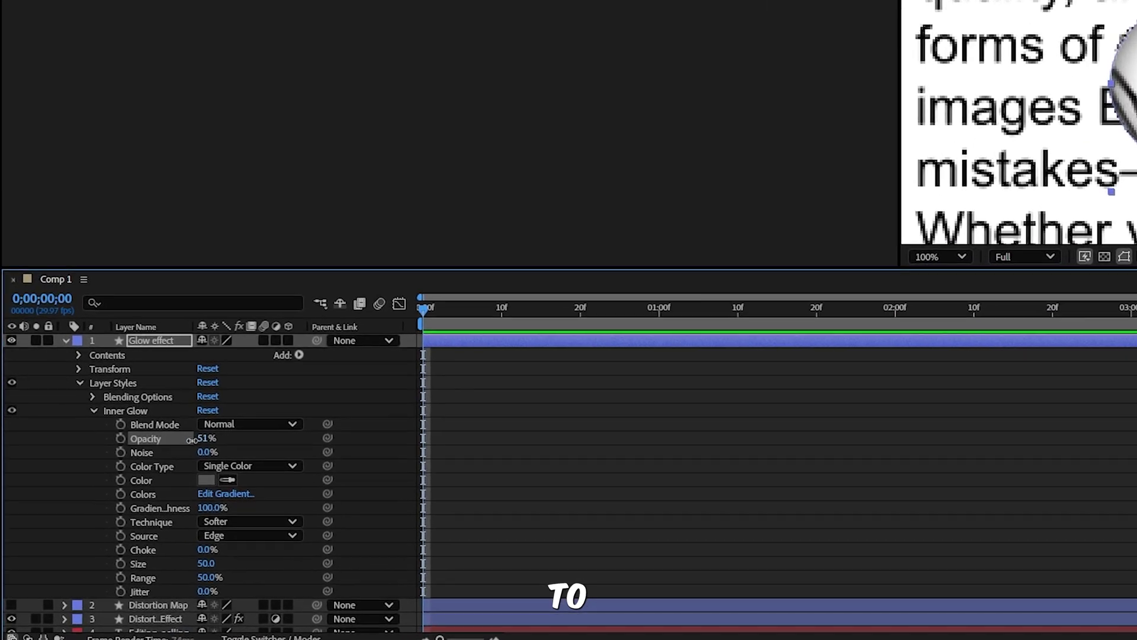
{"action": "left_click_drag", "start_coordinate": [166, 471], "coordinate": [163, 471]}
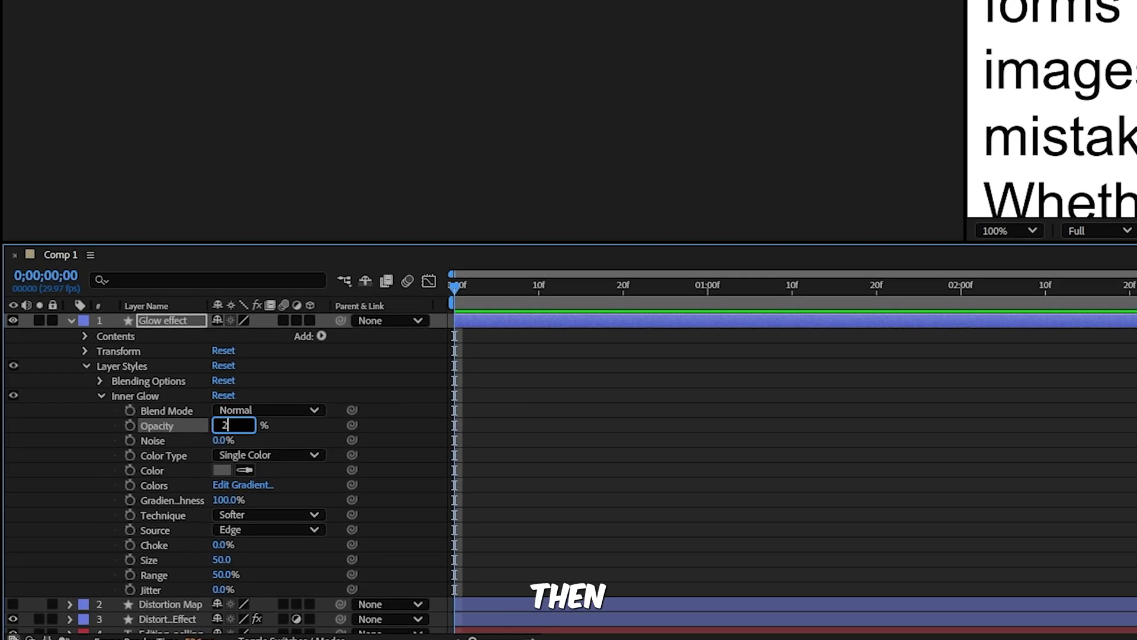
{"action": "type", "text": "2"}
{"action": "left_click", "coordinate": [71, 320]}
Step: Add an Inner Shadow style to Glow effect with a white shadow in Normal mode
{"action": "right_click", "coordinate": [180, 318]}
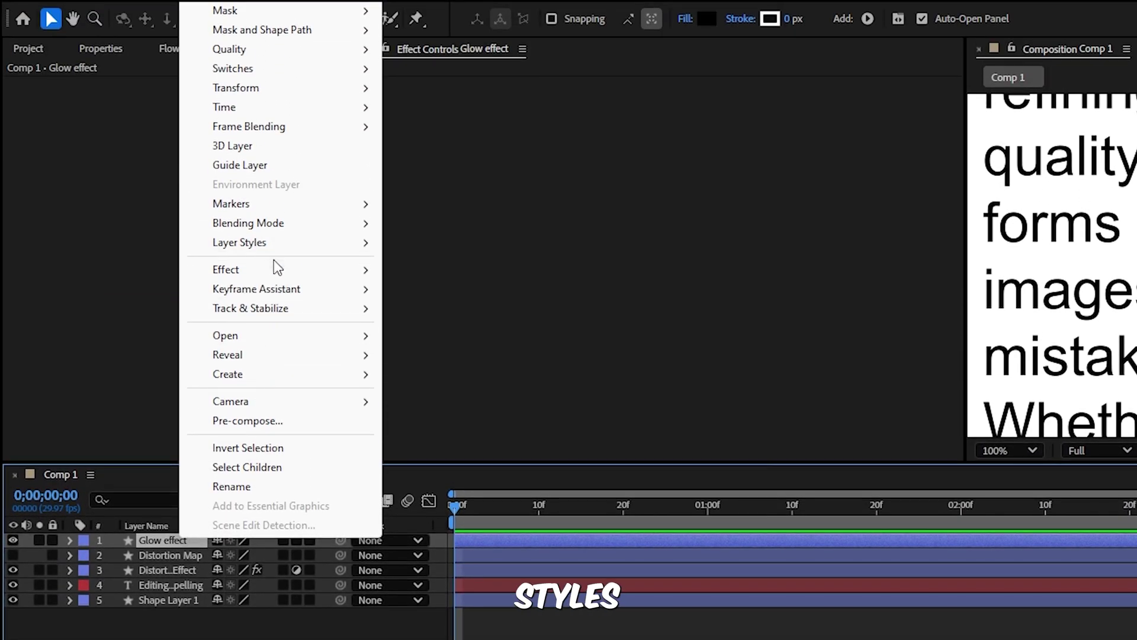
{"action": "mouse_move", "coordinate": [346, 244]}
{"action": "left_click", "coordinate": [484, 327]}
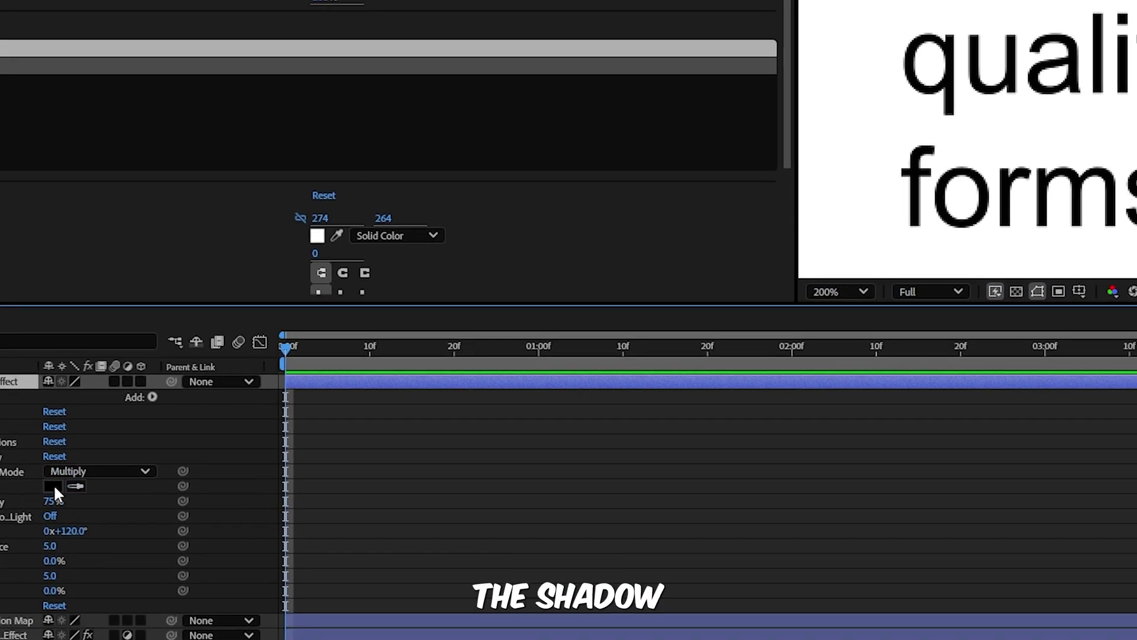
{"action": "left_click", "coordinate": [53, 485]}
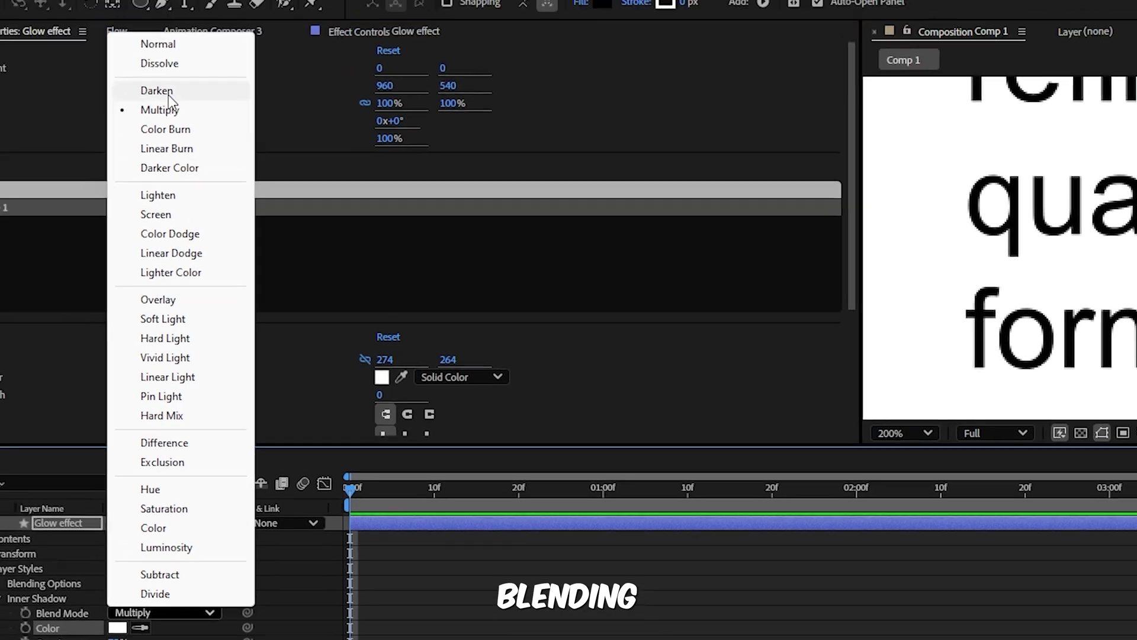
{"action": "left_click", "coordinate": [161, 43]}
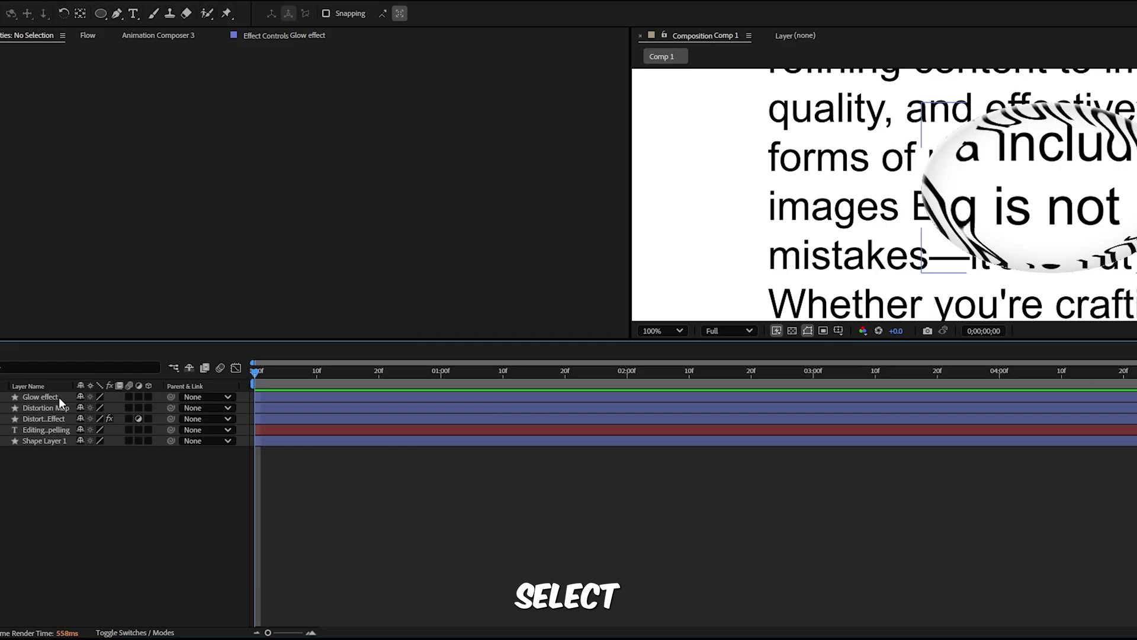
Step: Make Distortion Effect the parent of Glow effect and Distortion Map, then deselect them
{"action": "left_click", "coordinate": [58, 397]}
{"action": "left_click", "coordinate": [59, 406], "text": "ctrl"}
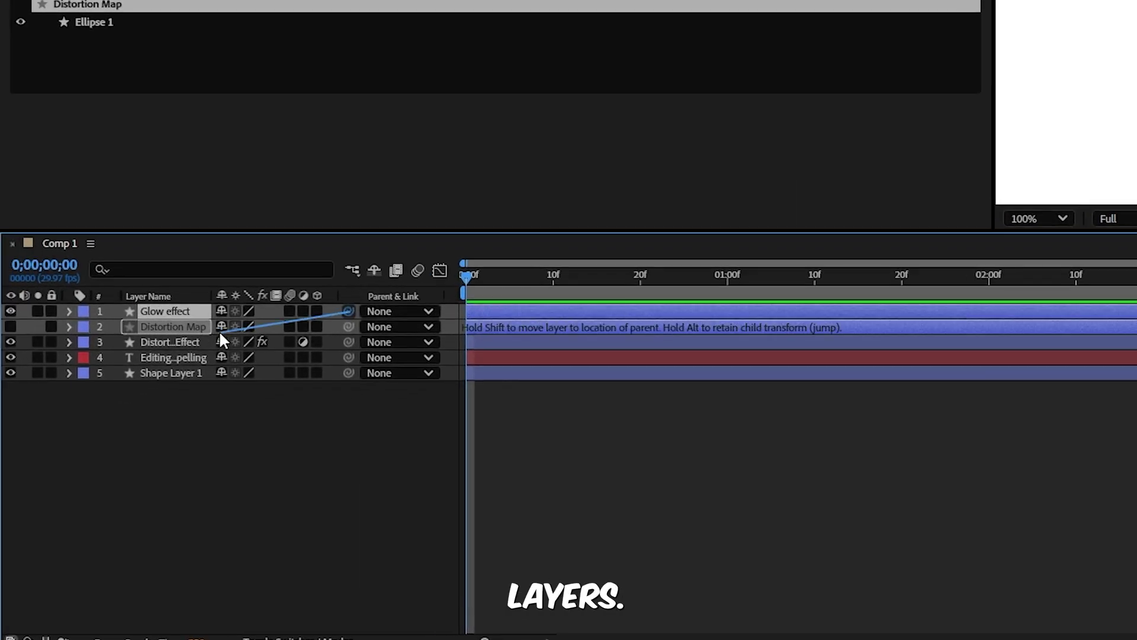
{"action": "left_click_drag", "start_coordinate": [220, 335], "coordinate": [184, 346]}
{"action": "left_click", "coordinate": [812, 529]}
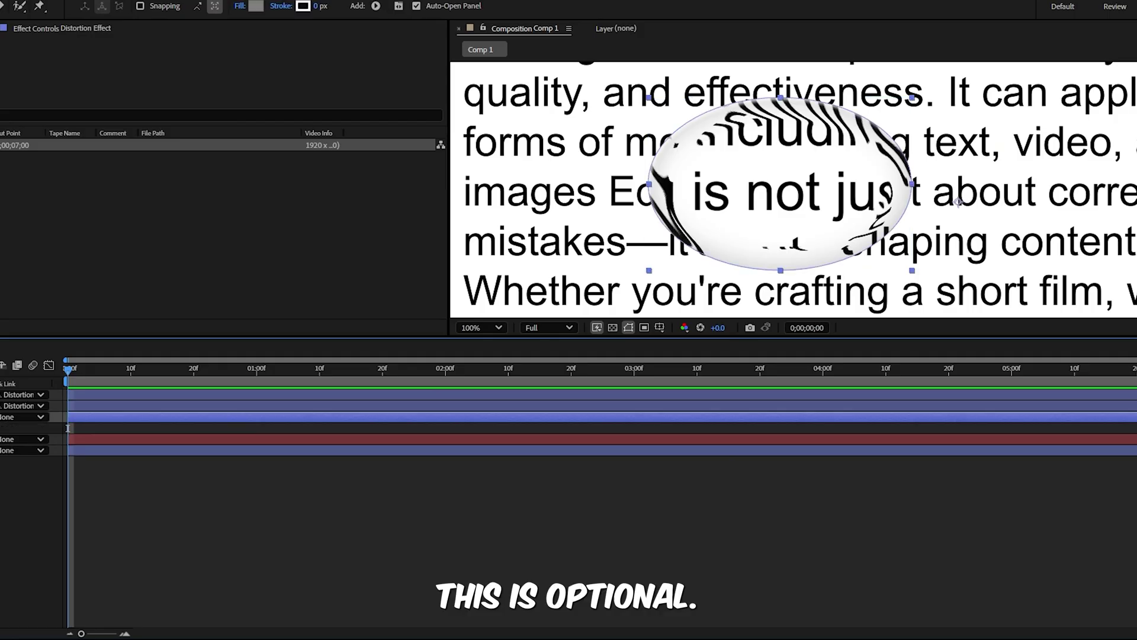
{"action": "key", "text": "k"}
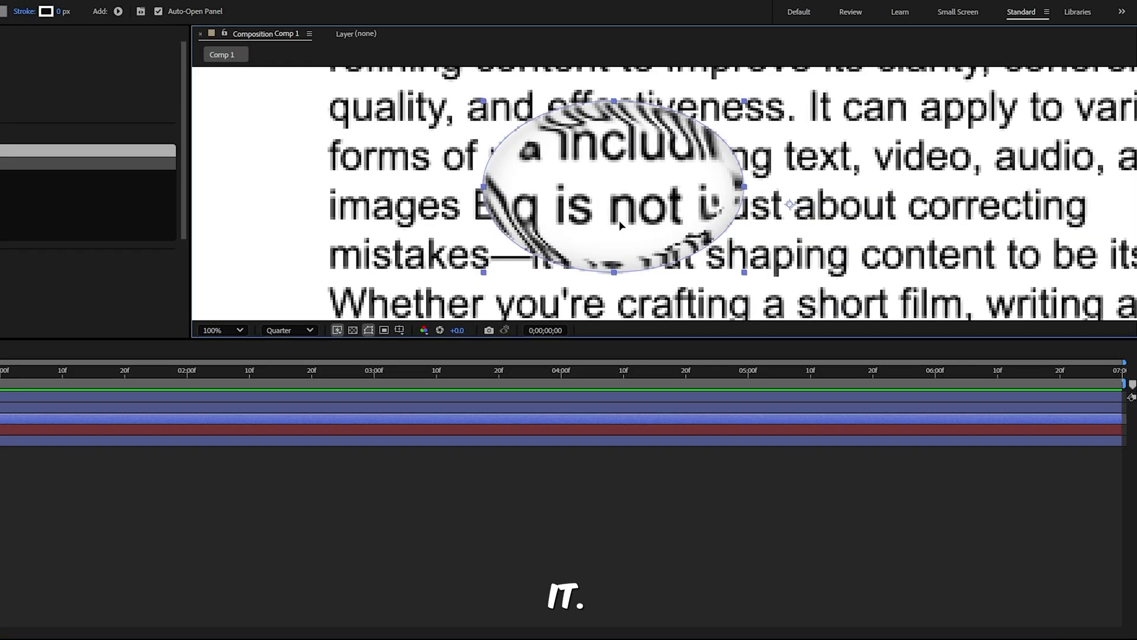
Step: Slide the glass lens across the text to preview the distortion
{"action": "left_click_drag", "start_coordinate": [595, 226], "coordinate": [723, 233]}
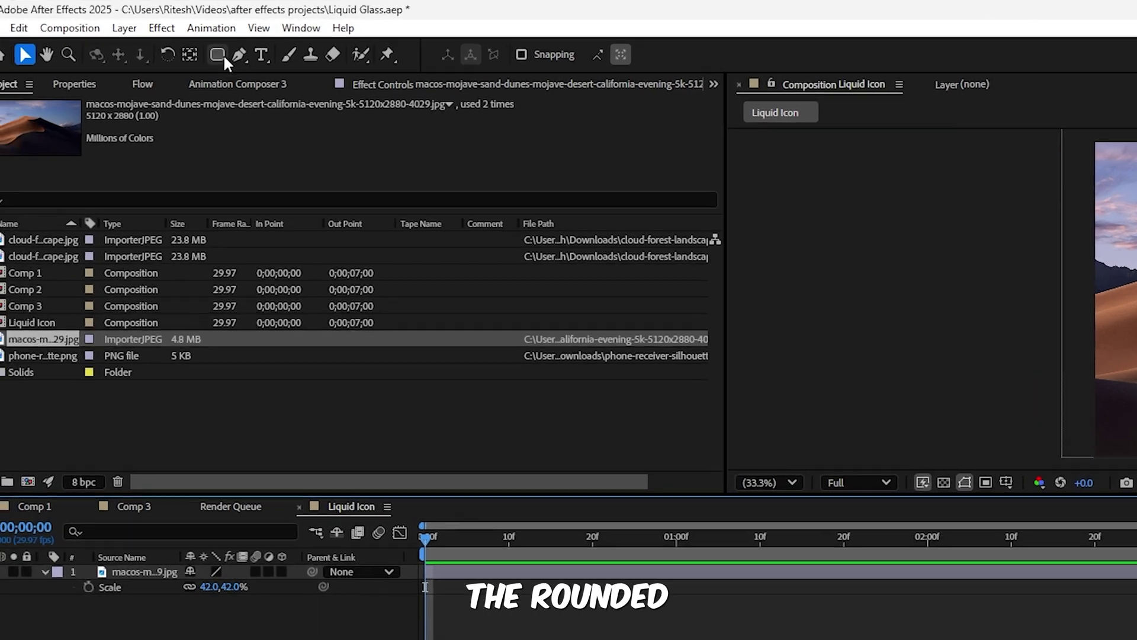
Step: Draw a grey 396×396 rectangle and give it corner roundness 40
{"action": "left_click", "coordinate": [256, 59]}
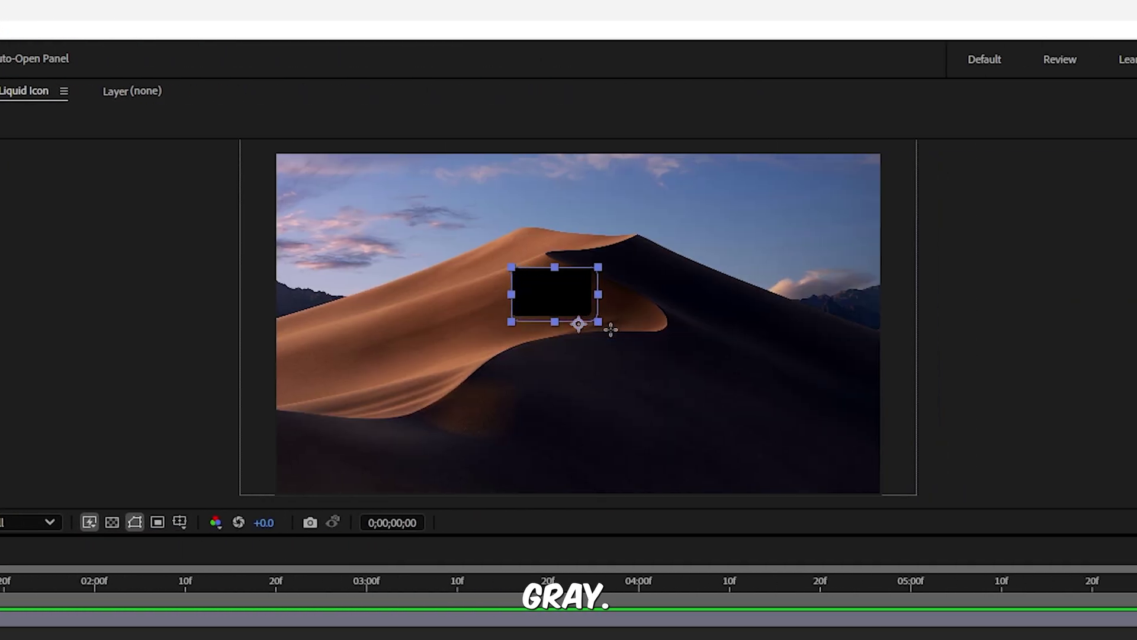
{"action": "key", "text": "ctrl+z"}
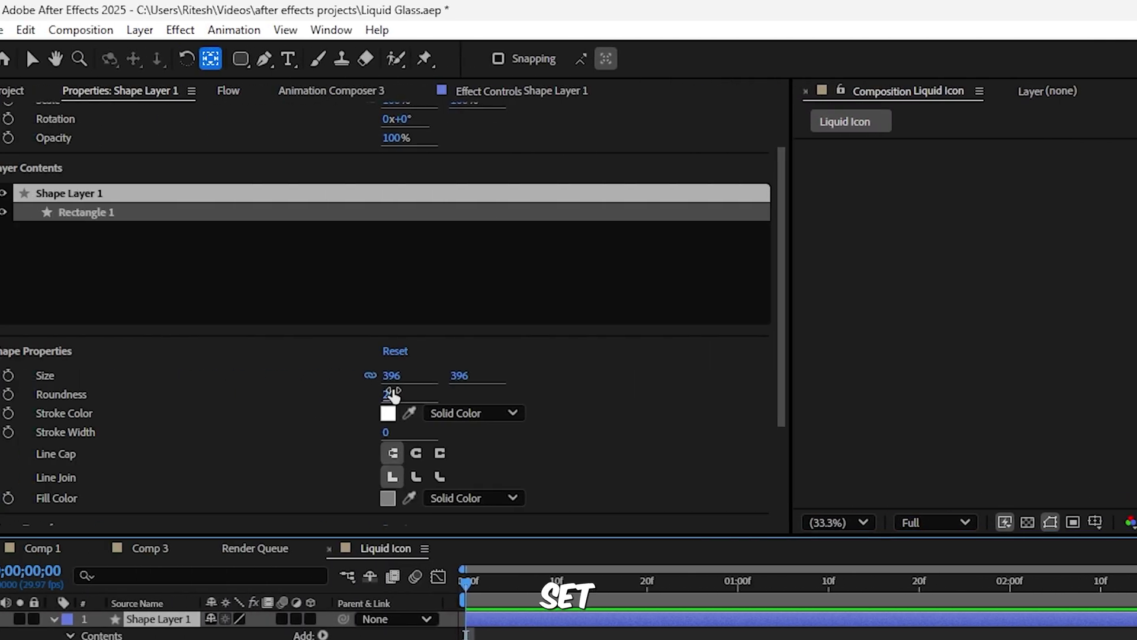
{"action": "left_click", "coordinate": [398, 393]}
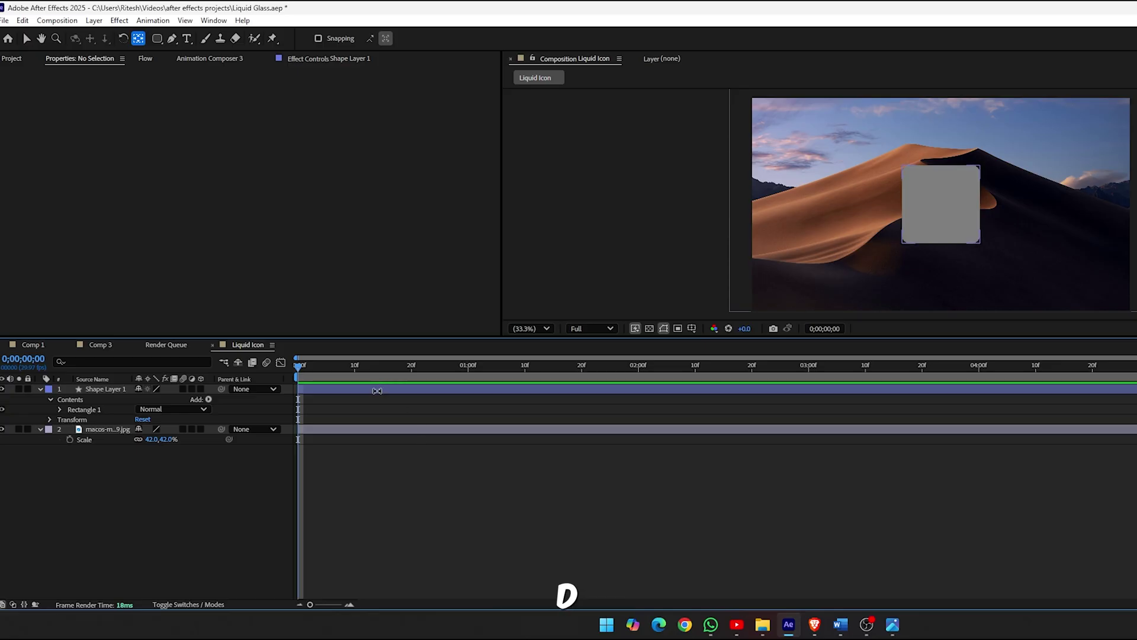
{"action": "left_click", "coordinate": [377, 391]}
Step: Rename Shape Layer 1 to Distortion Effect, then duplicate it into Distortion Map and Glow Layer
{"action": "key", "text": "Return"}
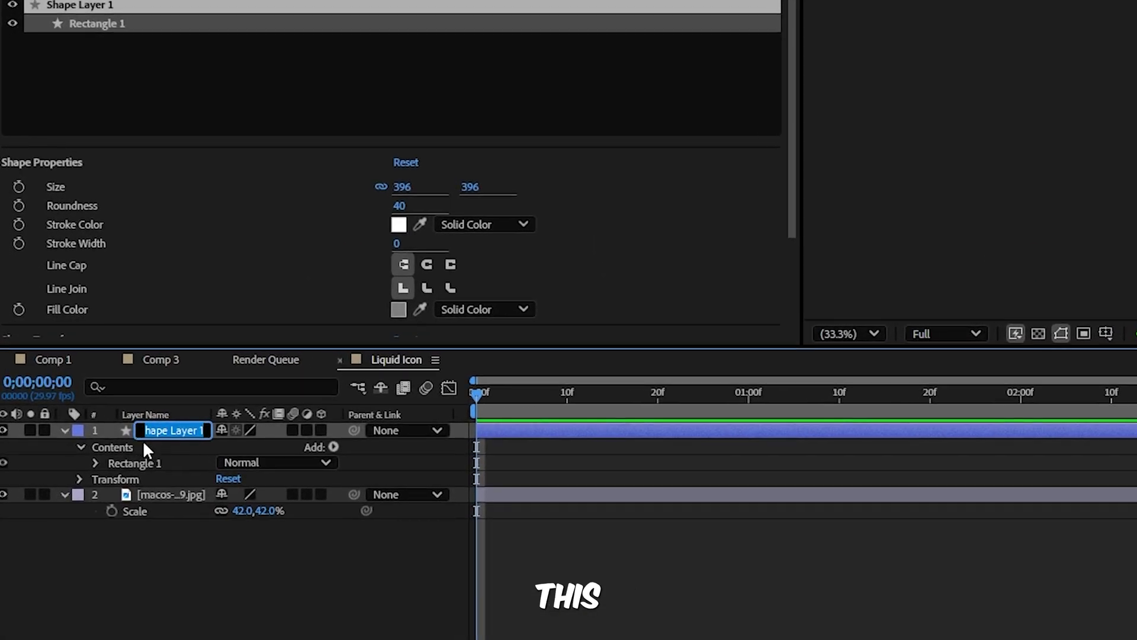
{"action": "type", "text": "Distortion Effect"}
{"action": "key", "text": "Return"}
{"action": "key", "text": "ctrl+d"}
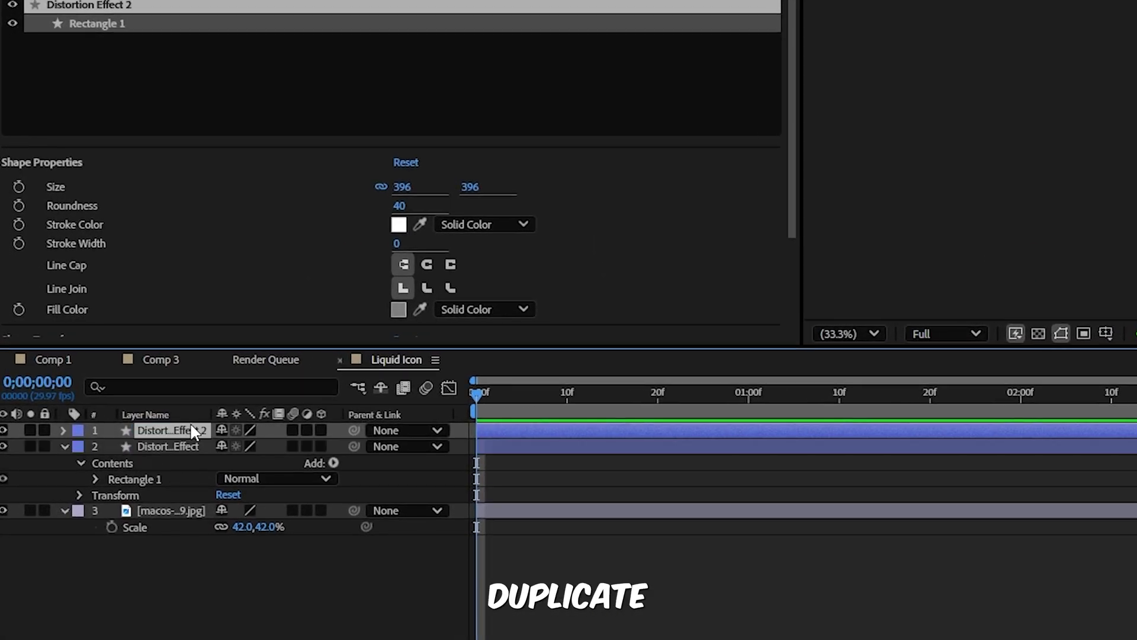
{"action": "key", "text": "Return"}
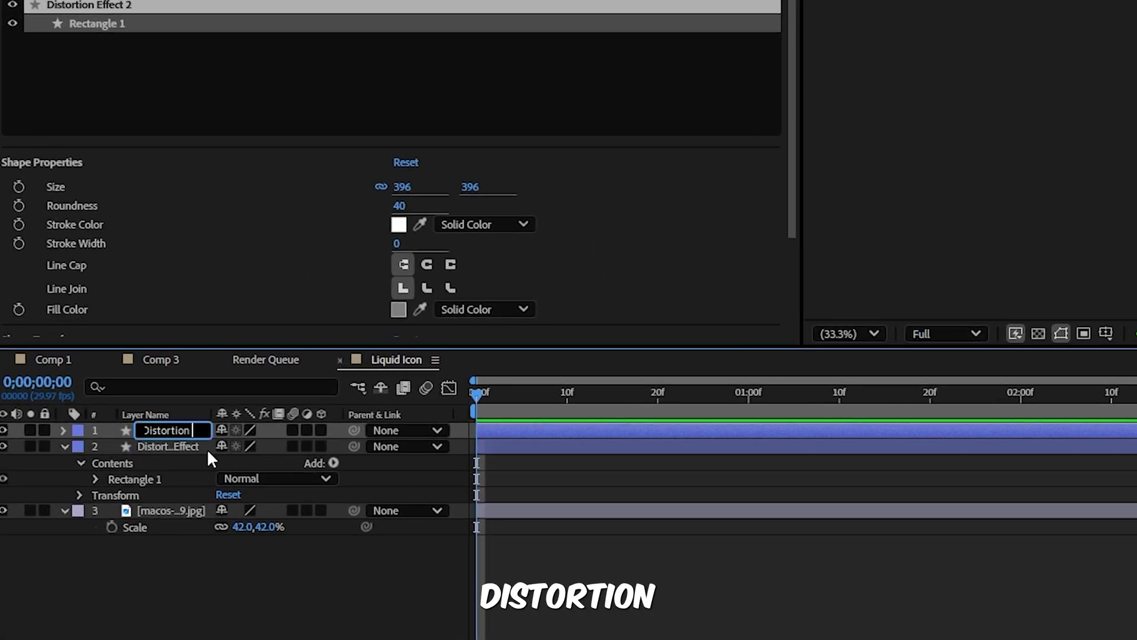
{"action": "key", "text": "Return"}
{"action": "key", "text": "ctrl+d"}
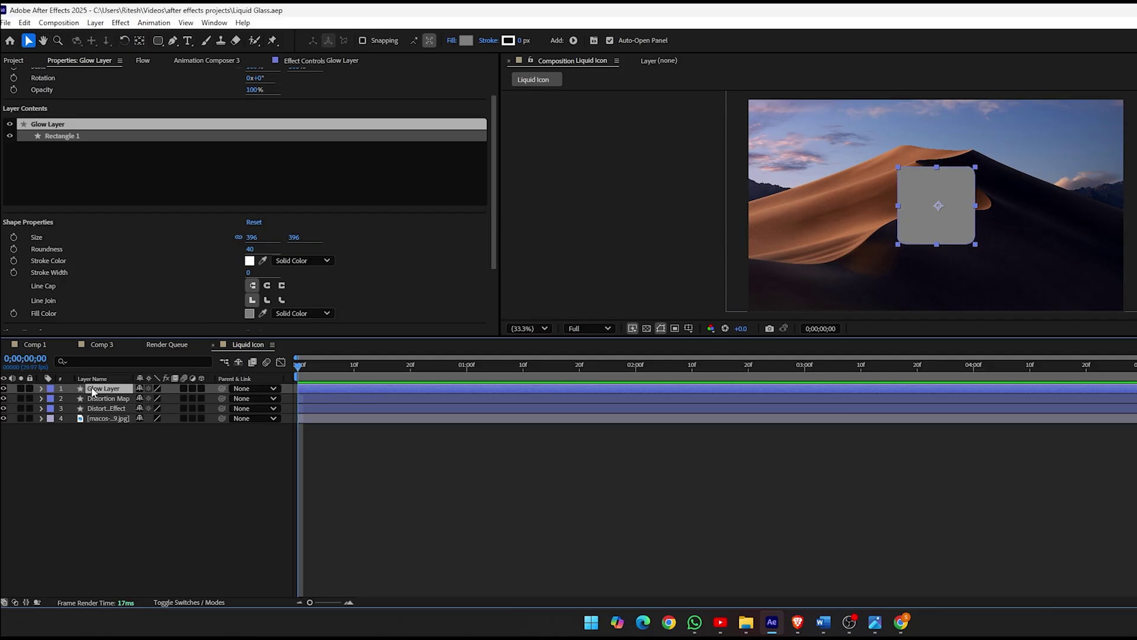
Step: Add an Inner Glow style to Glow Layer with white colour and size 51
{"action": "right_click", "coordinate": [97, 391]}
{"action": "mouse_move", "coordinate": [169, 193]}
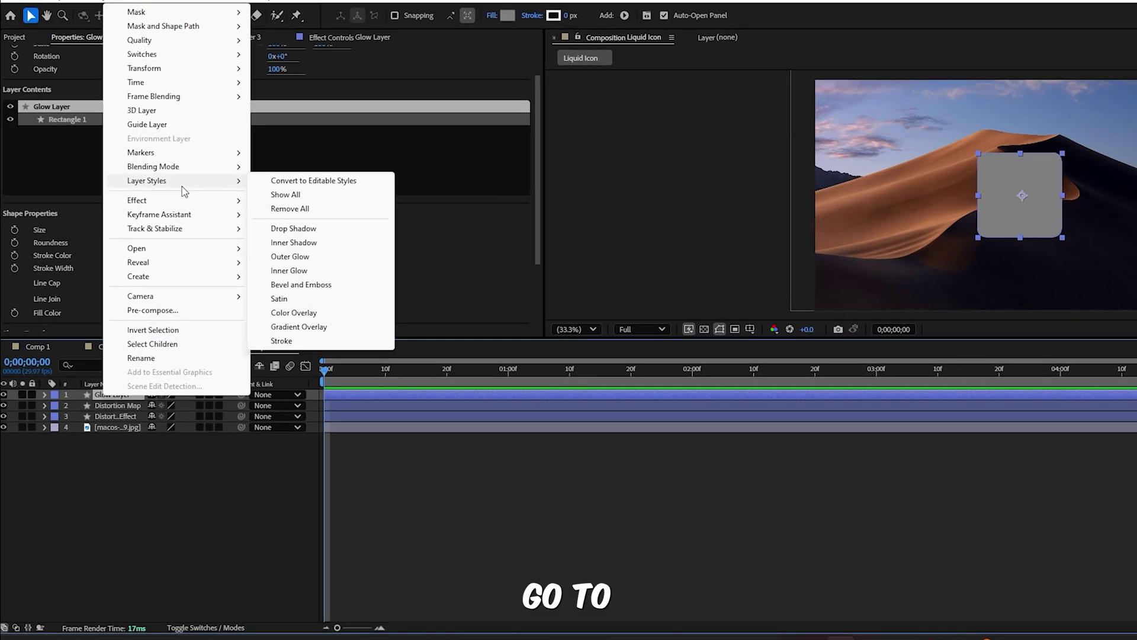
{"action": "left_click", "coordinate": [410, 253]}
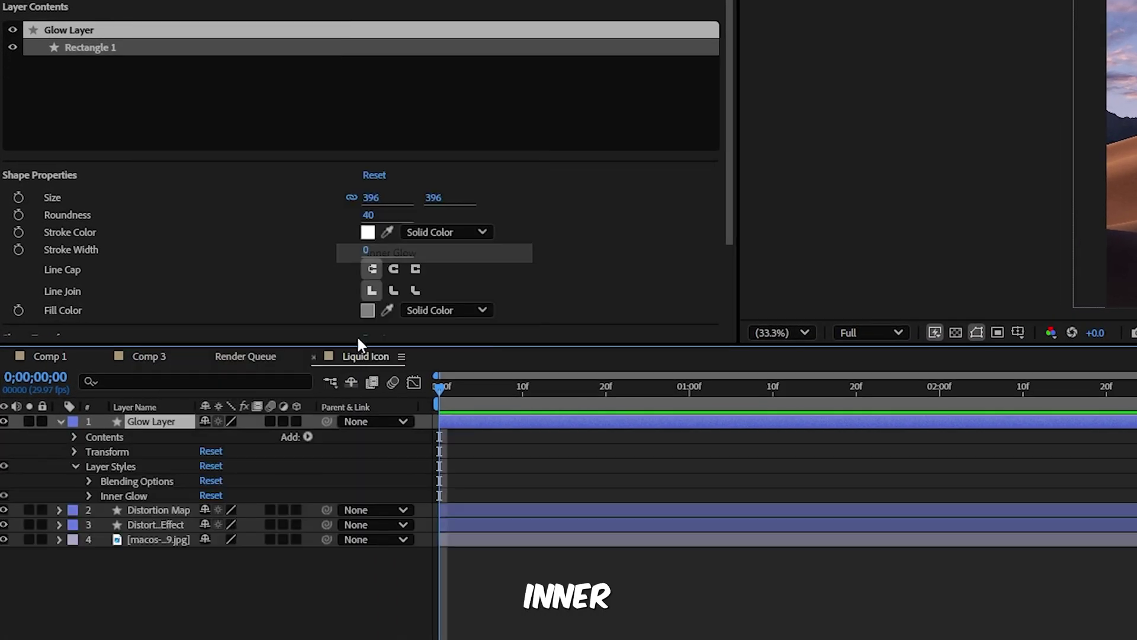
{"action": "left_click", "coordinate": [90, 495]}
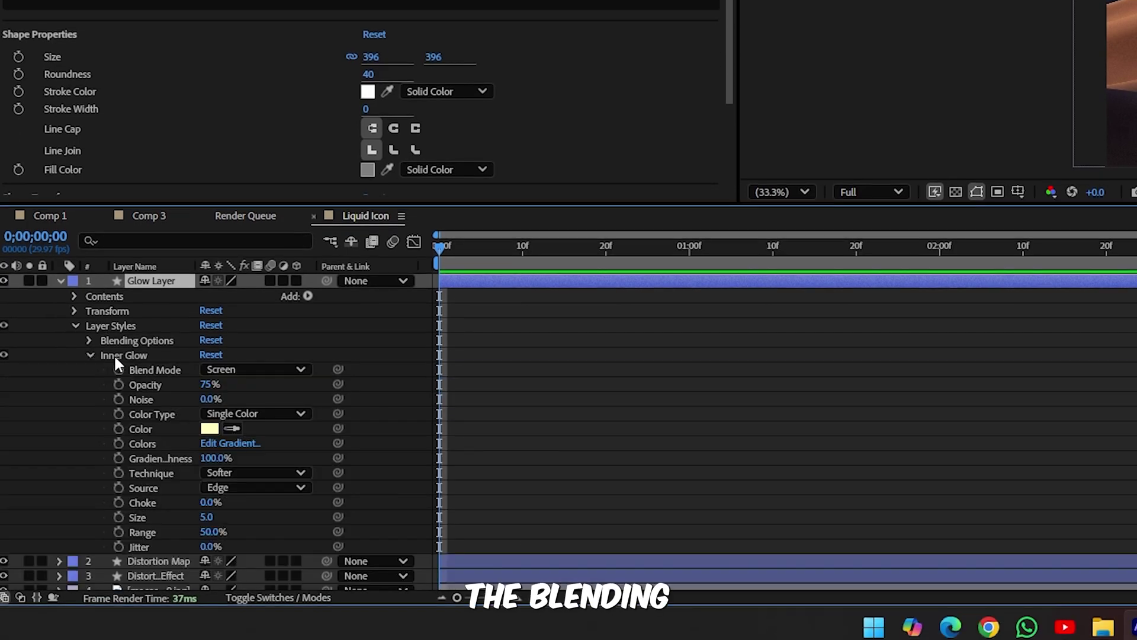
{"action": "left_click", "coordinate": [254, 370]}
{"action": "left_click", "coordinate": [210, 428]}
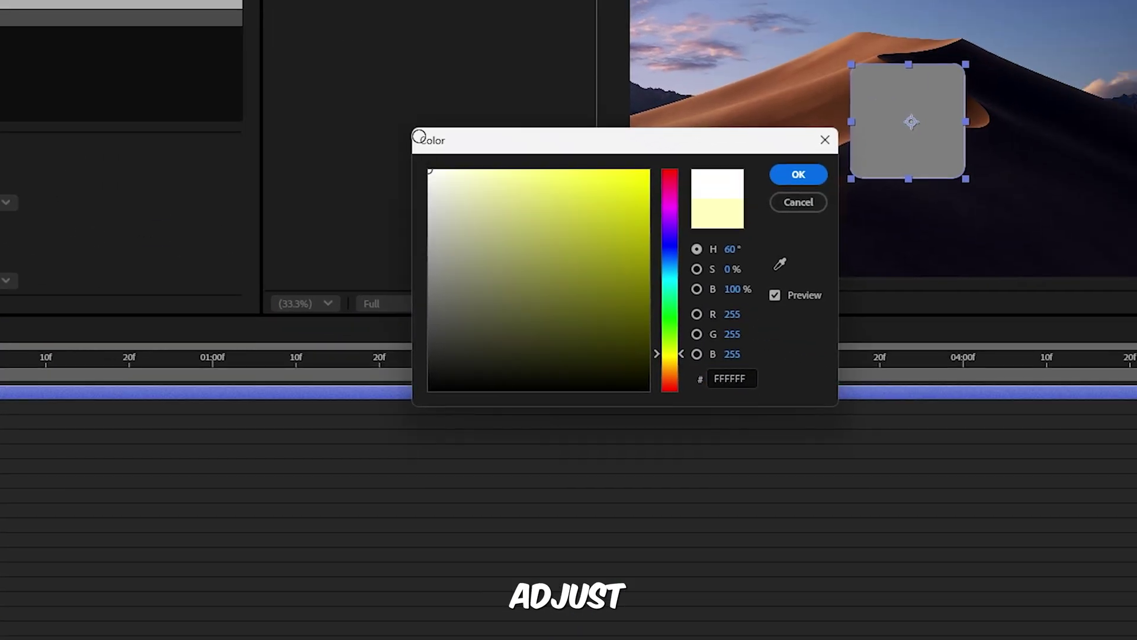
{"action": "left_click", "coordinate": [881, 206]}
{"action": "left_click_drag", "start_coordinate": [38, 554], "coordinate": [57, 544]}
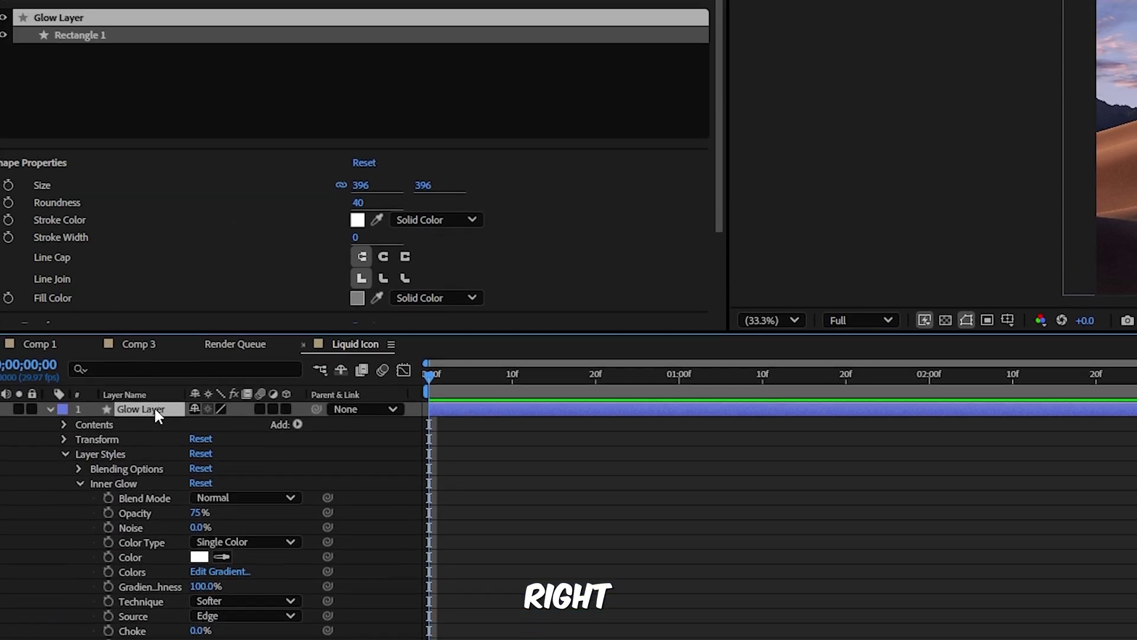
Step: Add an Inner Shadow style to Glow Layer with Normal blend mode
{"action": "right_click", "coordinate": [155, 275]}
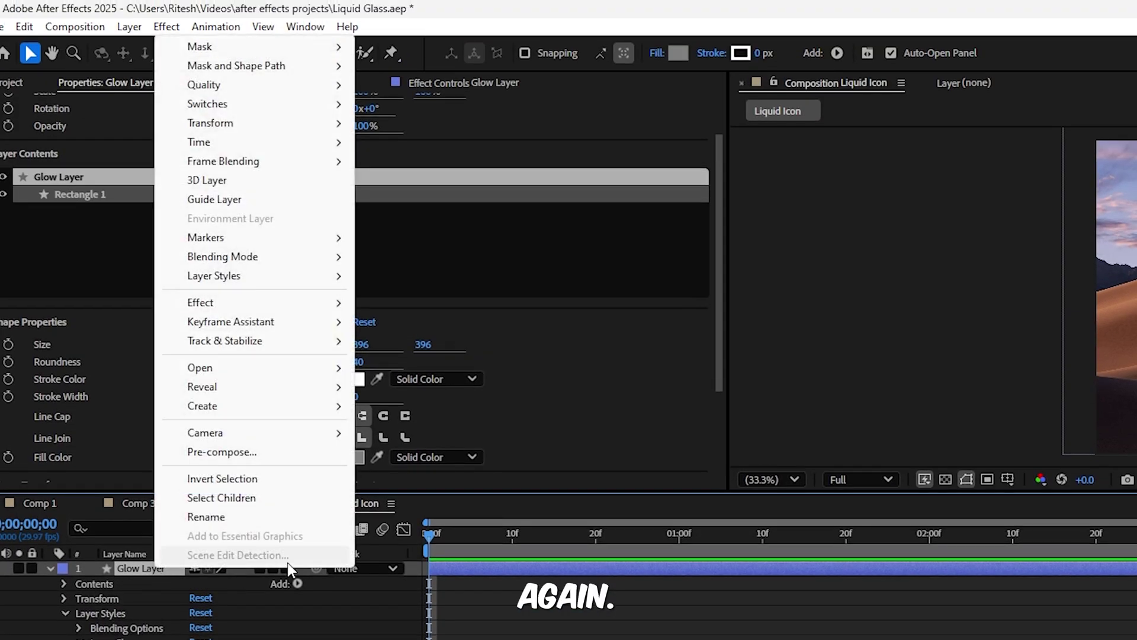
{"action": "mouse_move", "coordinate": [213, 275]}
{"action": "left_click", "coordinate": [431, 366]}
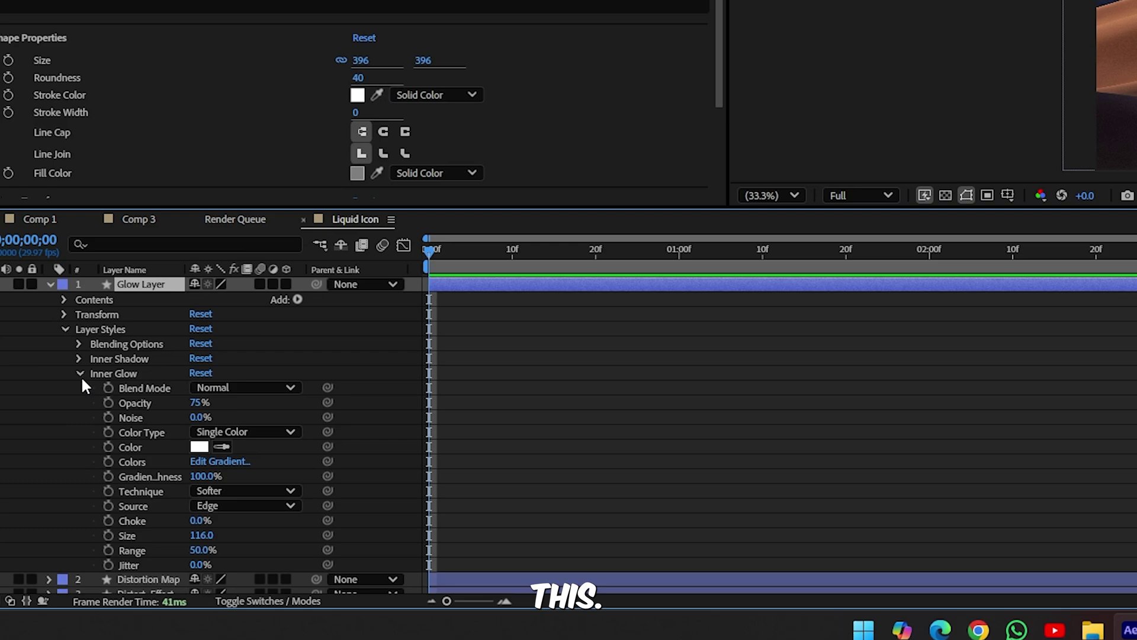
{"action": "left_click", "coordinate": [198, 388]}
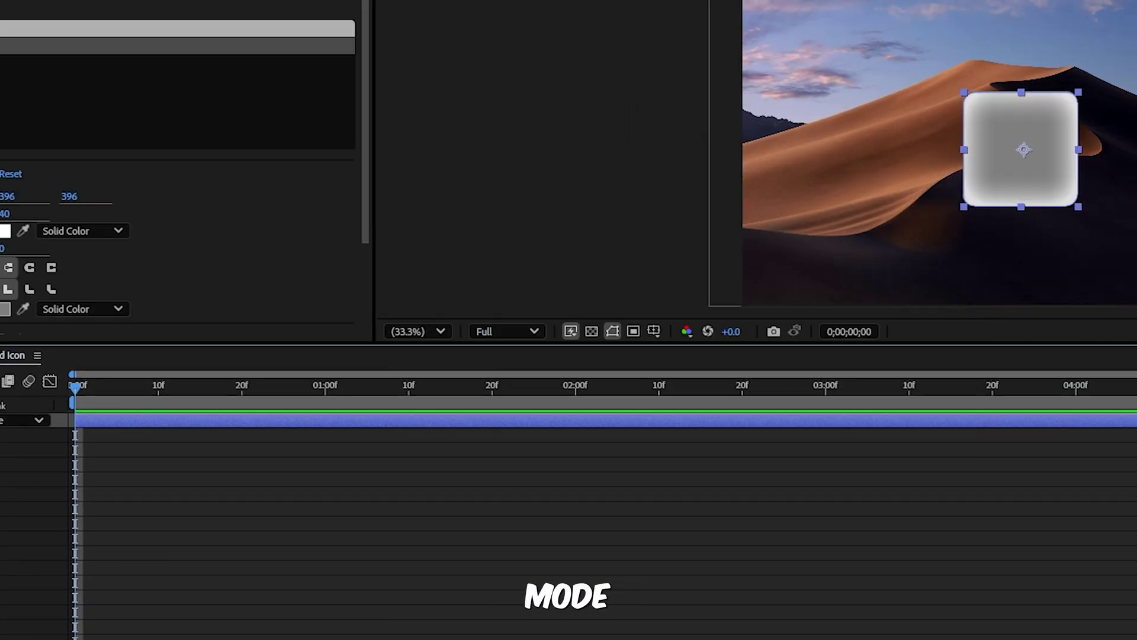
{"action": "left_click", "coordinate": [148, 615]}
{"action": "left_click", "coordinate": [137, 52]}
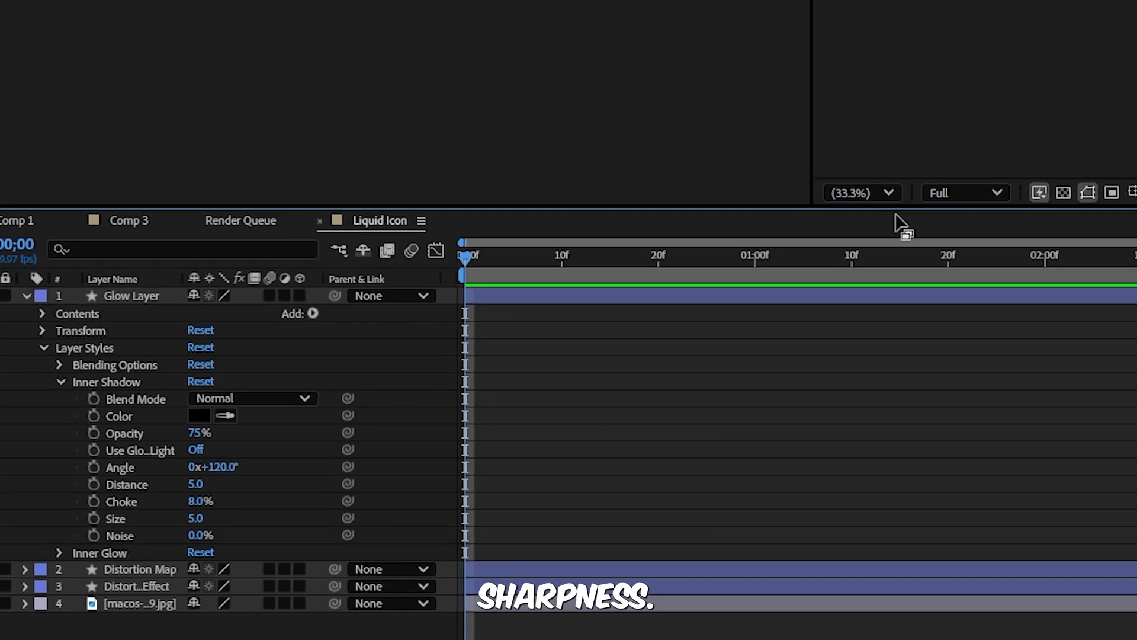
Step: Set the Glow Layer's blending mode to Lighten
{"action": "left_click", "coordinate": [28, 296]}
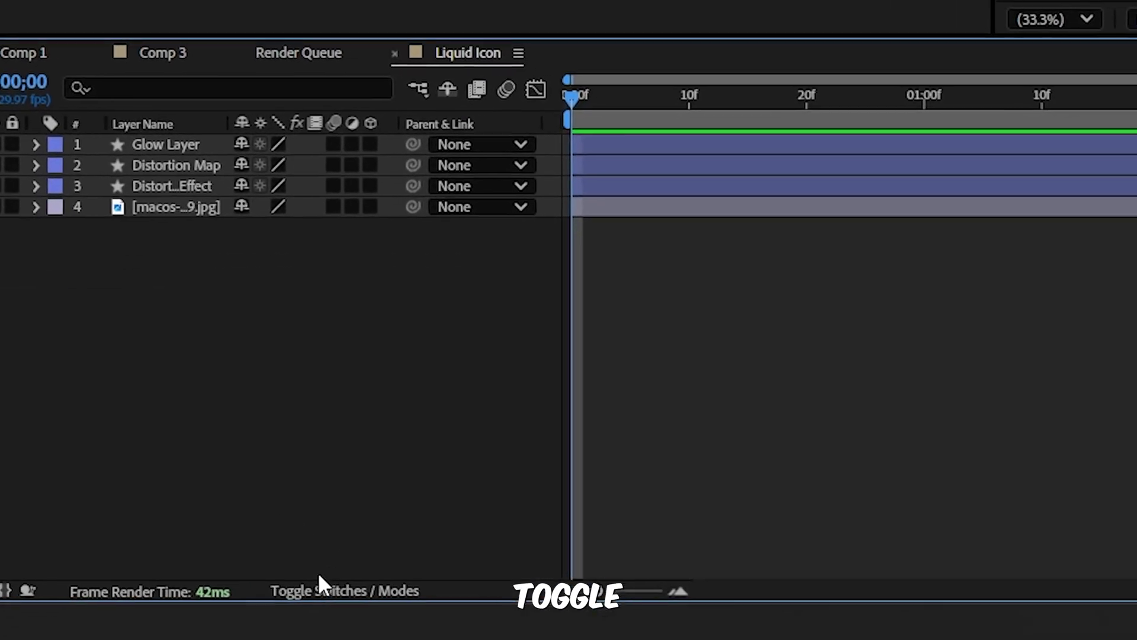
{"action": "left_click", "coordinate": [318, 583]}
{"action": "left_click", "coordinate": [252, 144]}
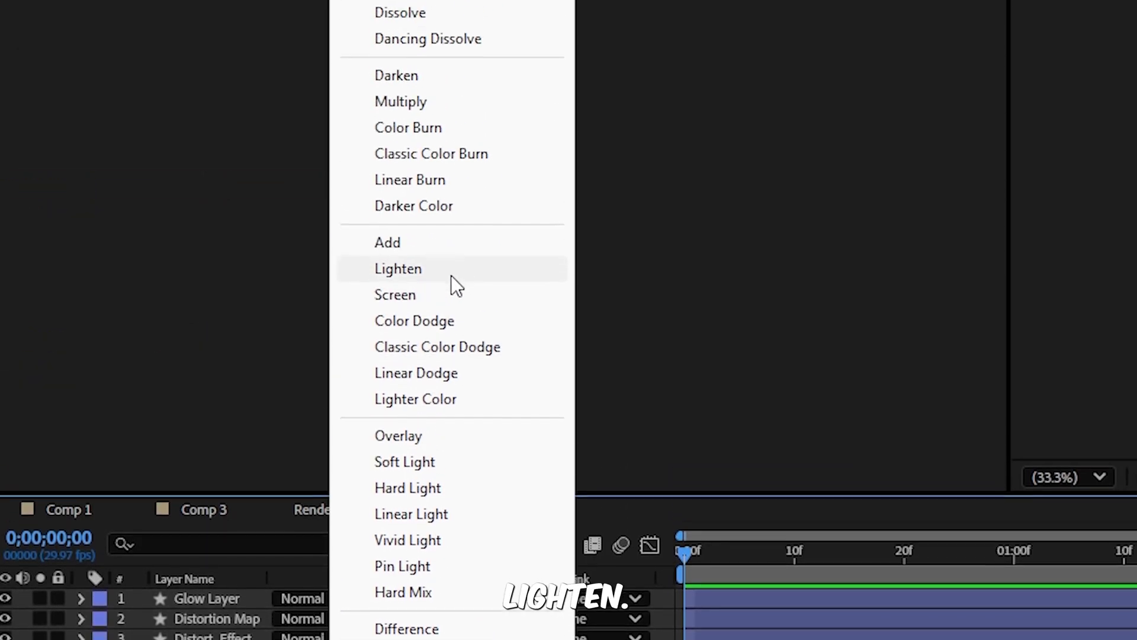
{"action": "left_click", "coordinate": [451, 271]}
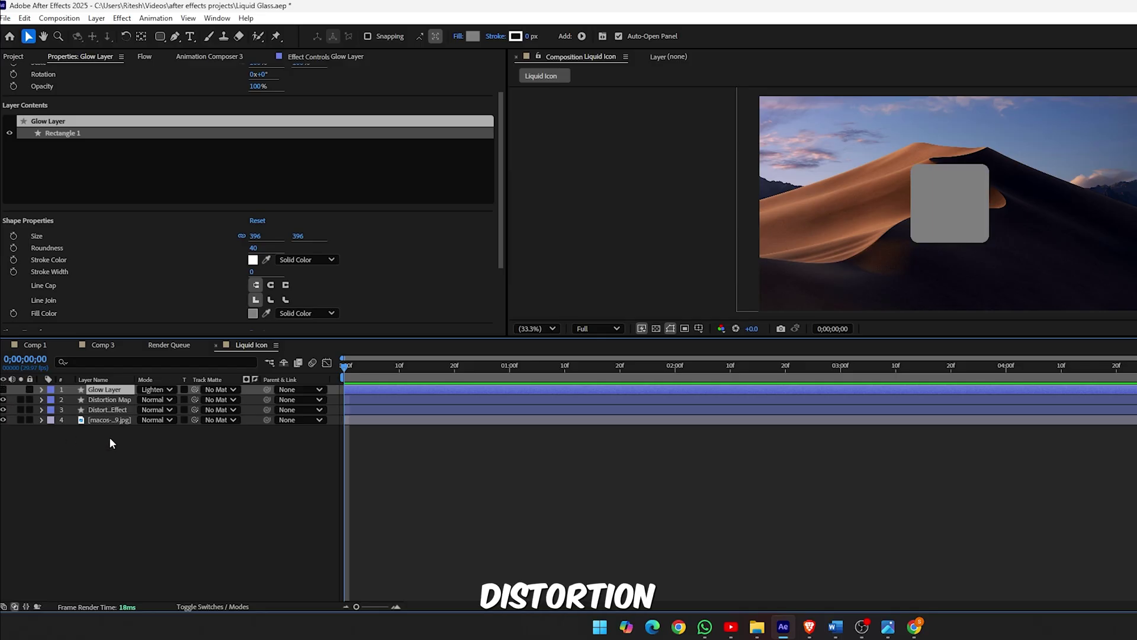
Step: Apply a Bevel and Emboss layer style to Distortion Map and review its settings
{"action": "left_click", "coordinate": [121, 401]}
{"action": "right_click", "coordinate": [120, 403]}
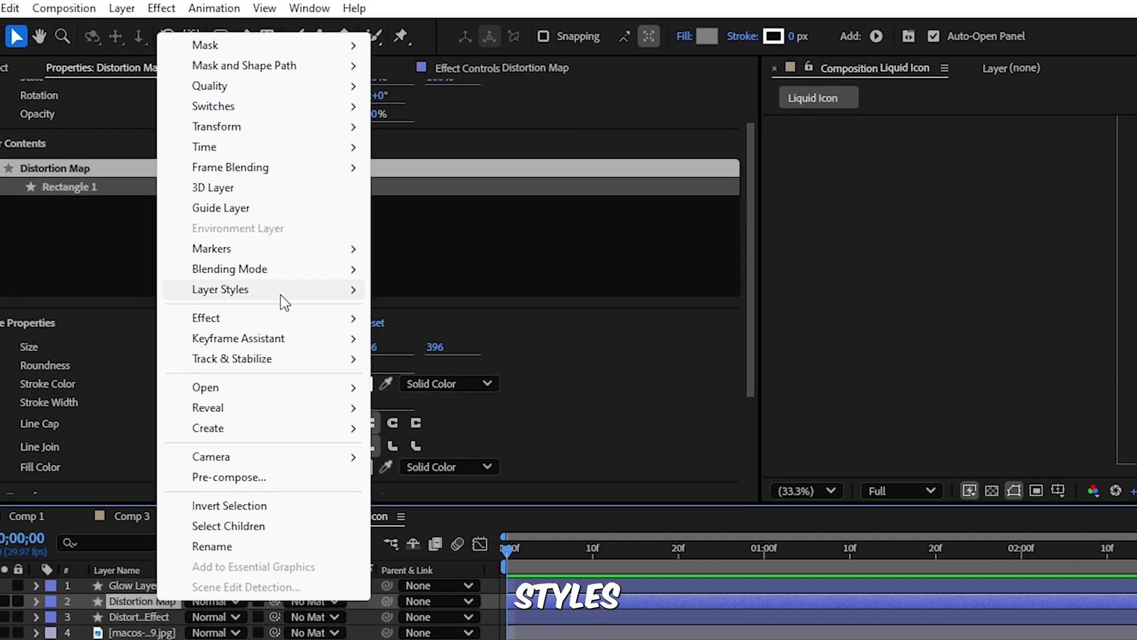
{"action": "mouse_move", "coordinate": [199, 202]}
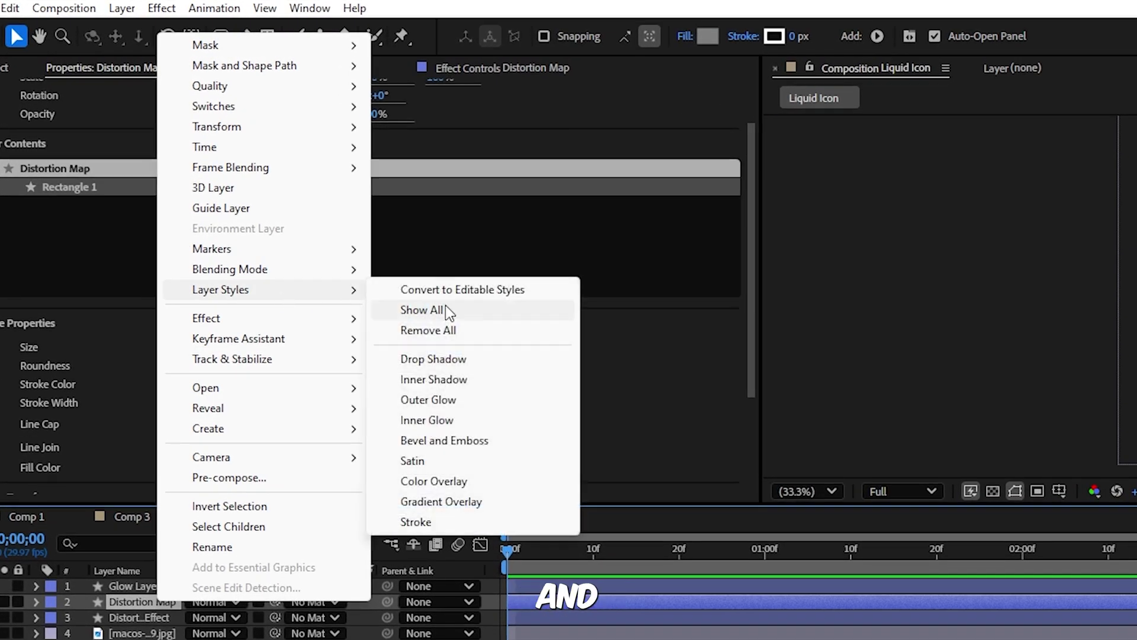
{"action": "left_click", "coordinate": [452, 435]}
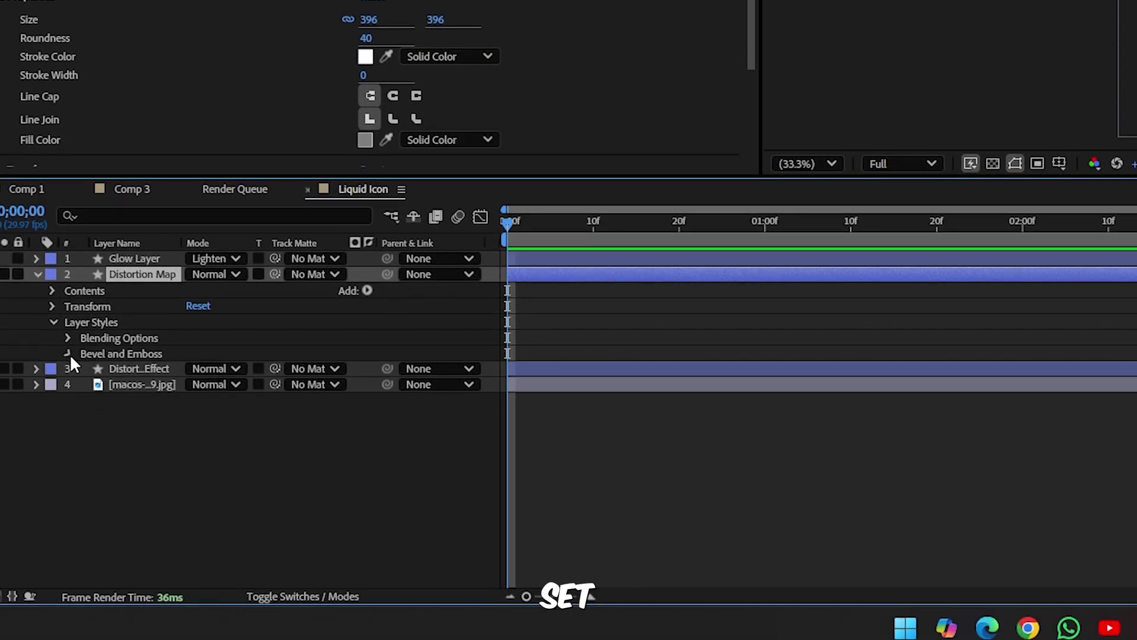
{"action": "left_click", "coordinate": [68, 591]}
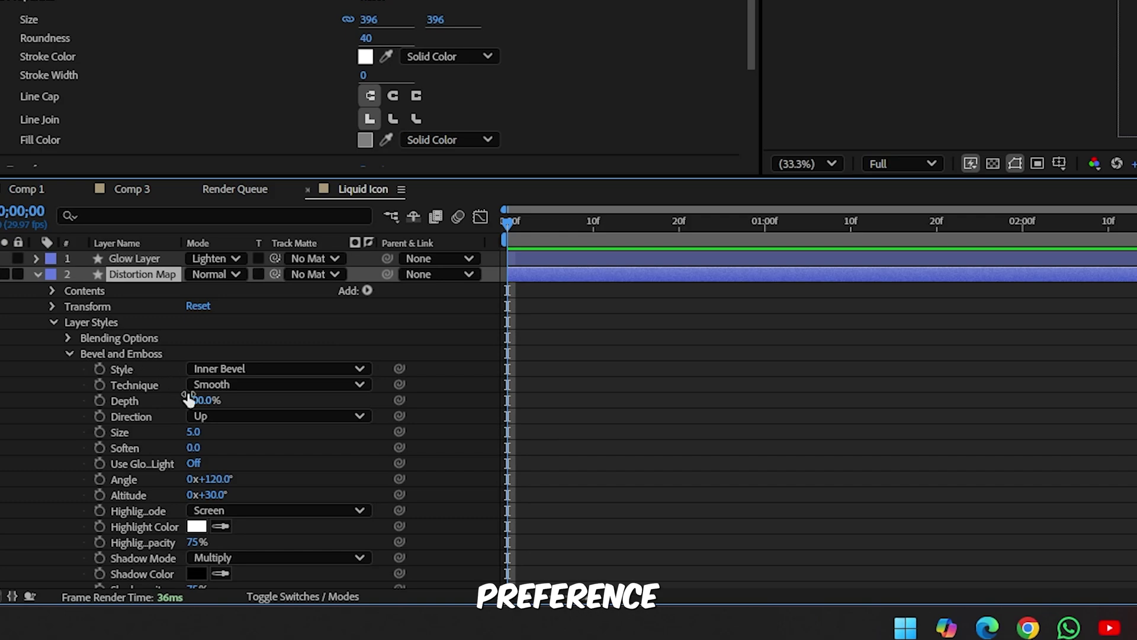
{"action": "scroll", "coordinate": [196, 503], "scroll_direction": "down", "scroll_amount": 2}
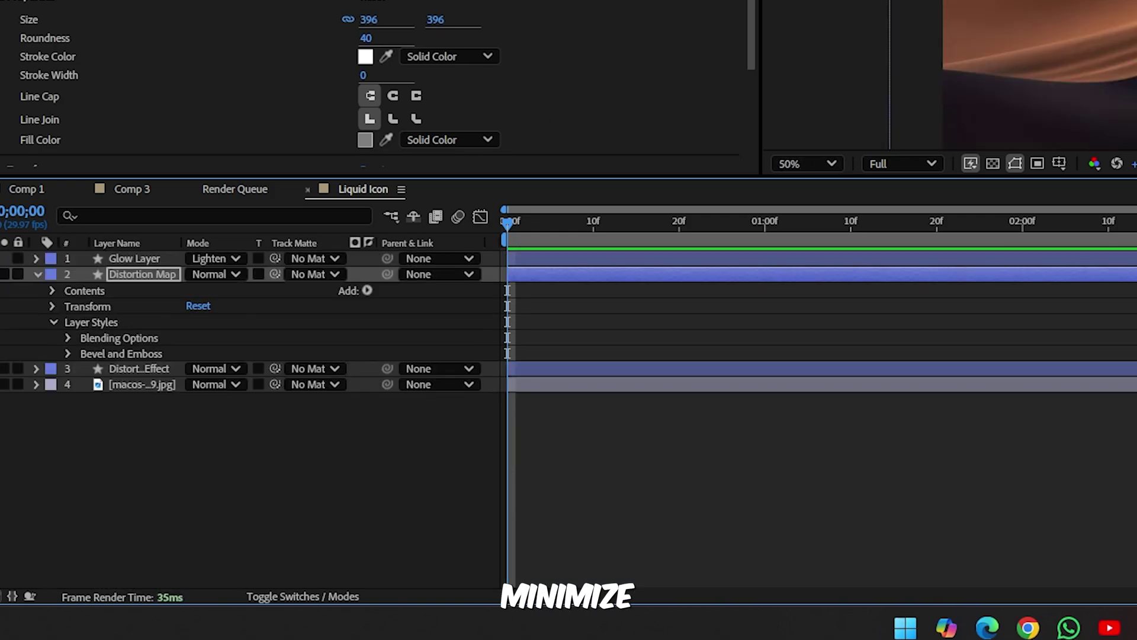
{"action": "left_click", "coordinate": [37, 275]}
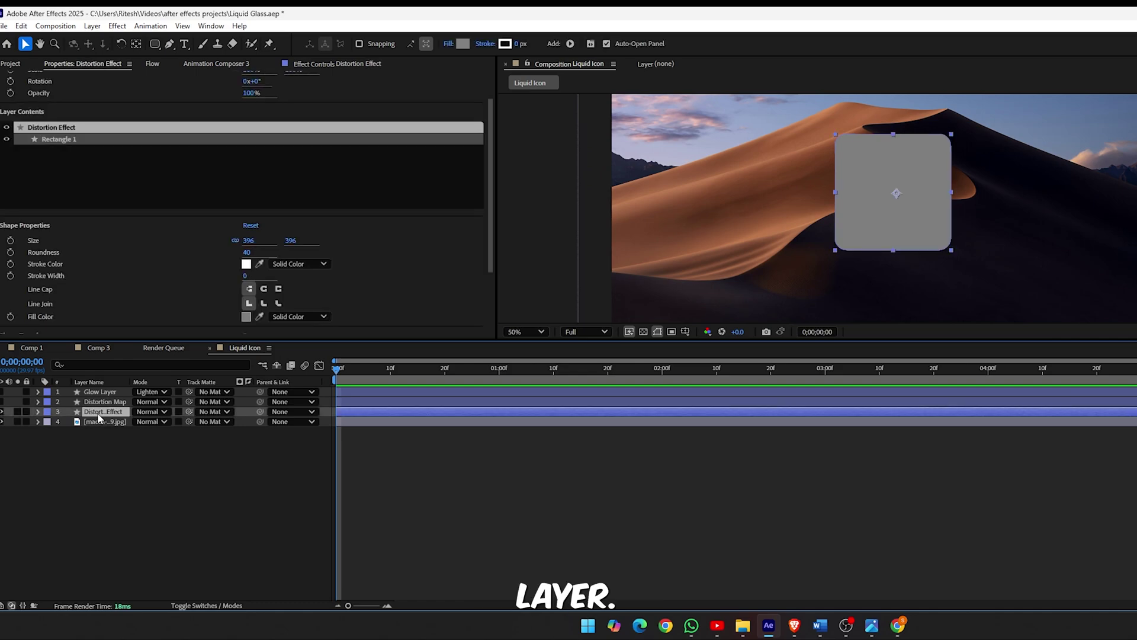
Step: Apply Displacement Map to Distortion Effect: Distortion Map layer, Effects & Masks, Luminance horizontal, max 10
{"action": "key", "text": "ctrl+space"}
{"action": "type", "text": "dis"}
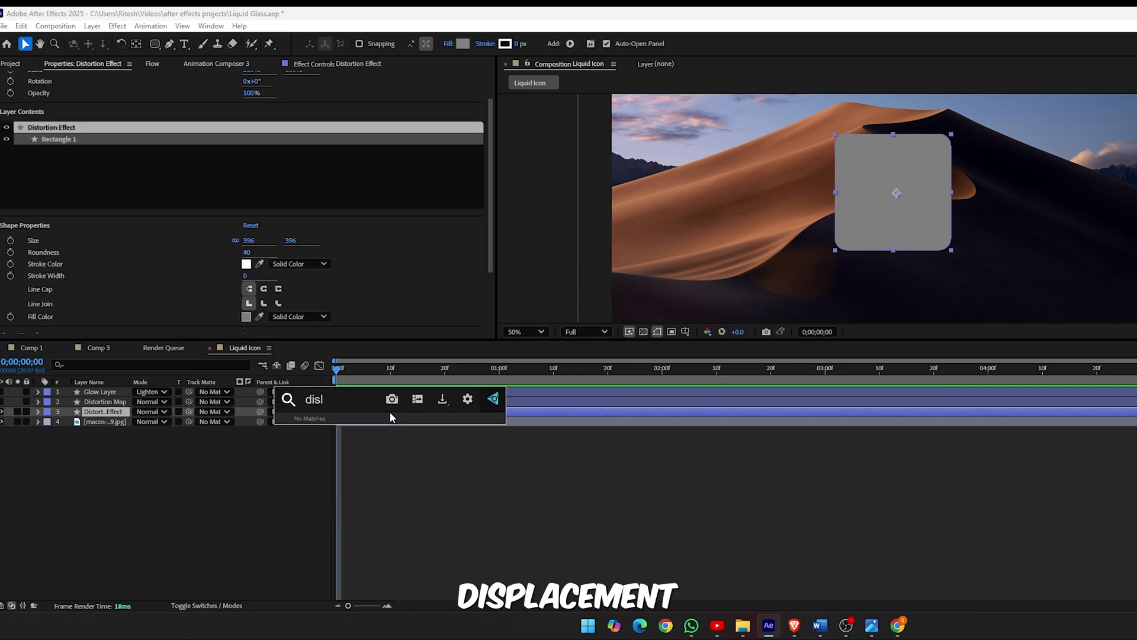
{"action": "left_click", "coordinate": [384, 432]}
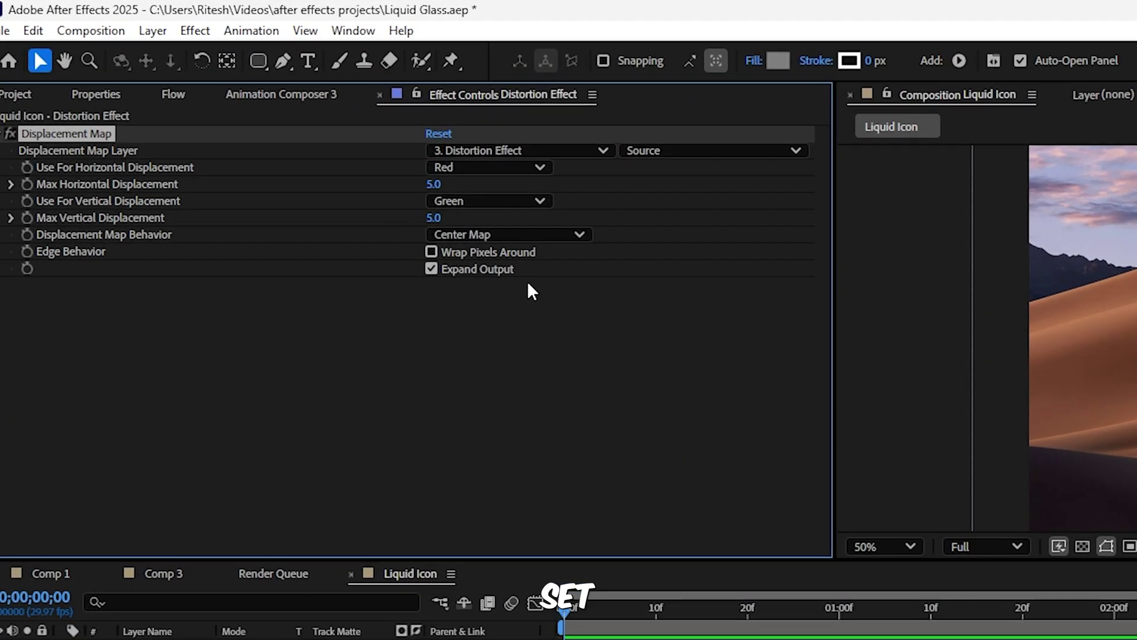
{"action": "left_click", "coordinate": [504, 155]}
{"action": "left_click", "coordinate": [515, 225]}
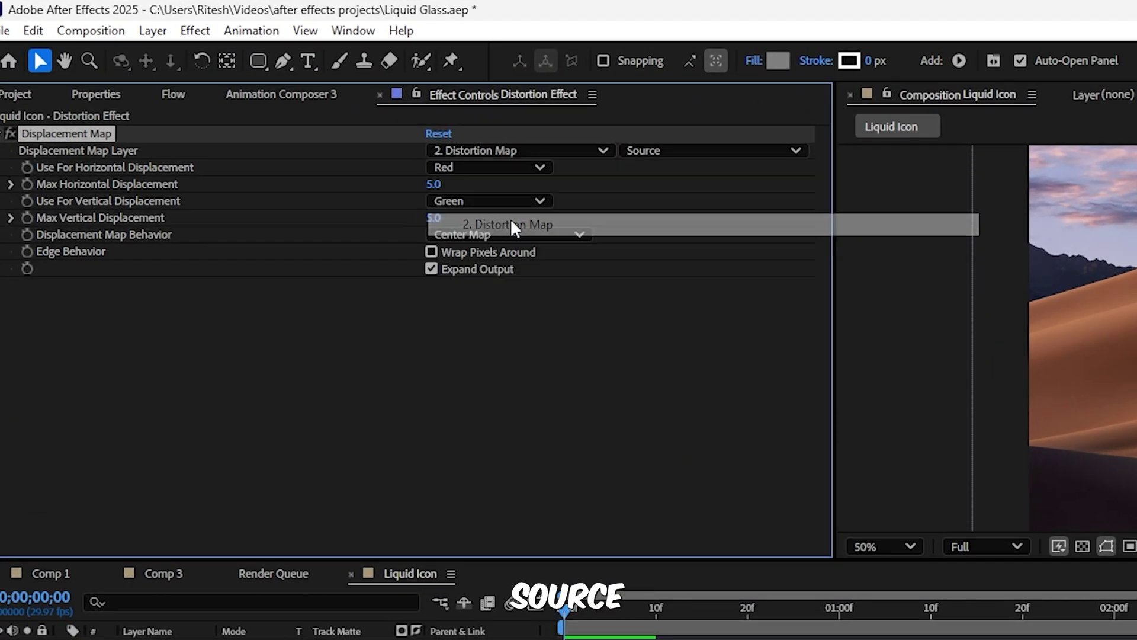
{"action": "left_click", "coordinate": [629, 151]}
{"action": "left_click", "coordinate": [645, 215]}
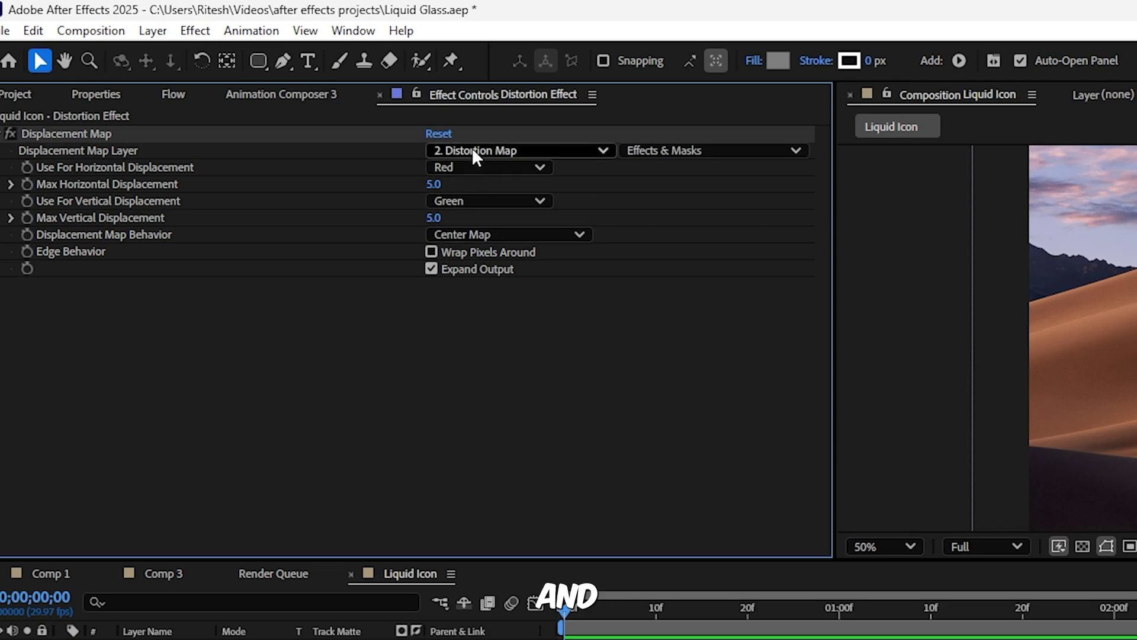
{"action": "left_click", "coordinate": [478, 168]}
{"action": "left_click", "coordinate": [492, 276]}
{"action": "left_click", "coordinate": [441, 185]}
{"action": "type", "text": "10"}
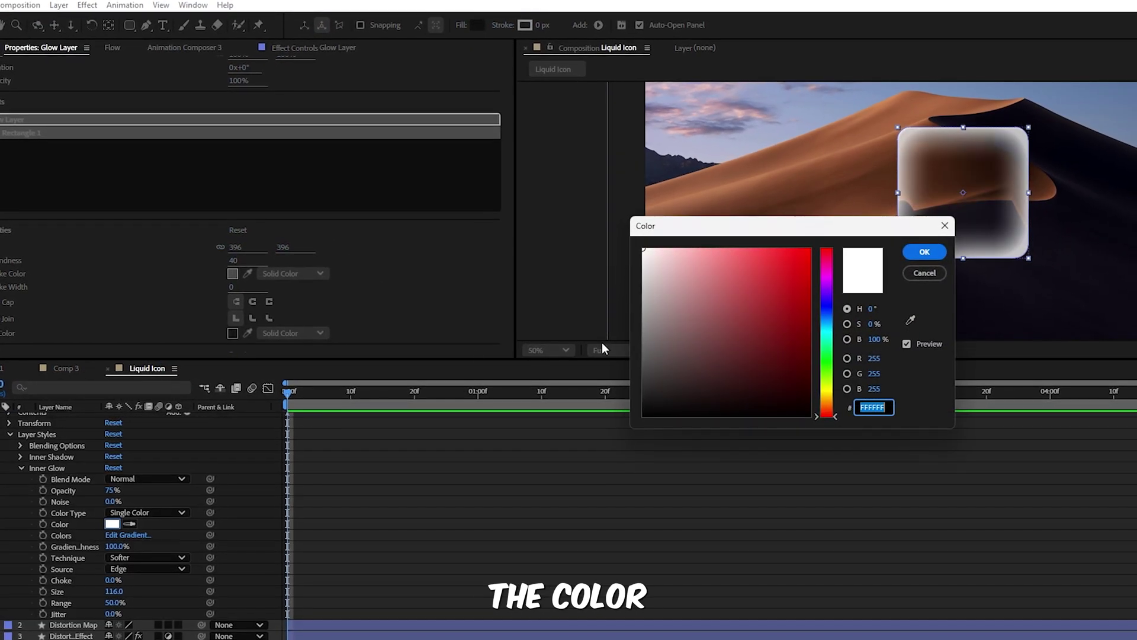
Step: Change the Glow Layer's Inner Glow colour to dark grey and adjust its opacity
{"action": "left_click", "coordinate": [643, 373]}
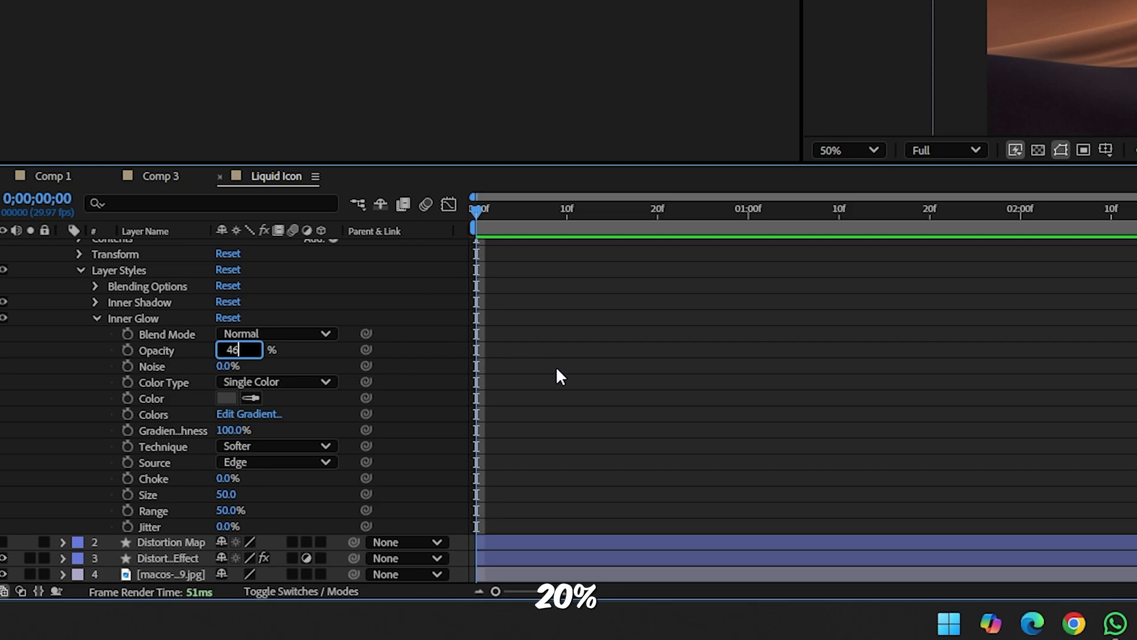
{"action": "left_click", "coordinate": [232, 495]}
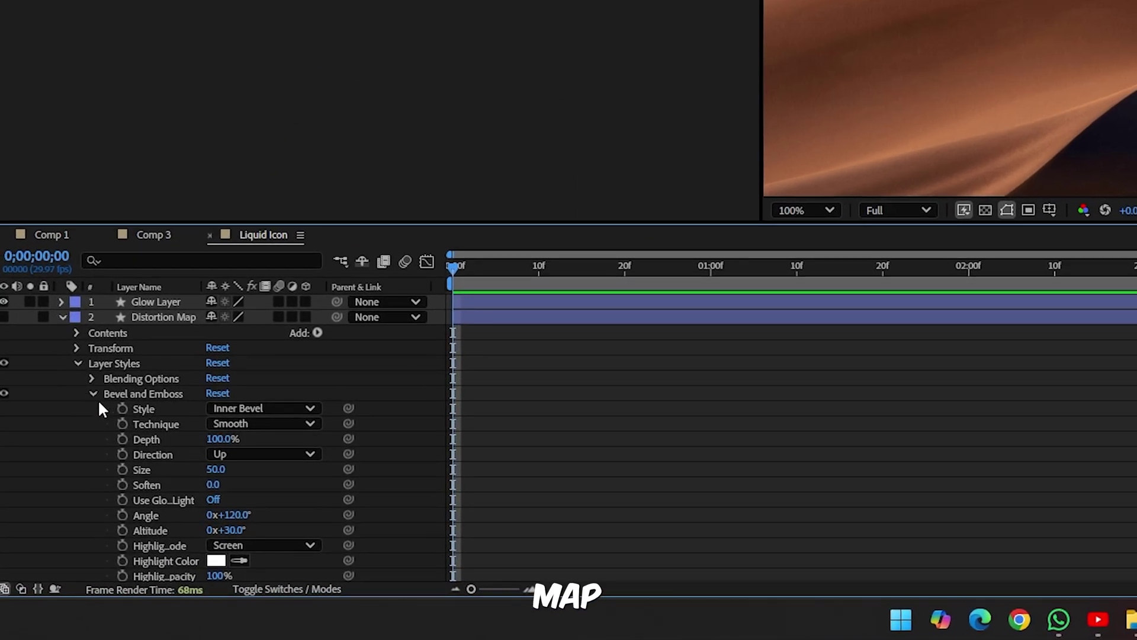
Step: Raise the Distortion Map bevel softness to 16 at size 20, then review Glow Layer's styles
{"action": "scroll", "coordinate": [151, 404], "scroll_direction": "down", "scroll_amount": 3}
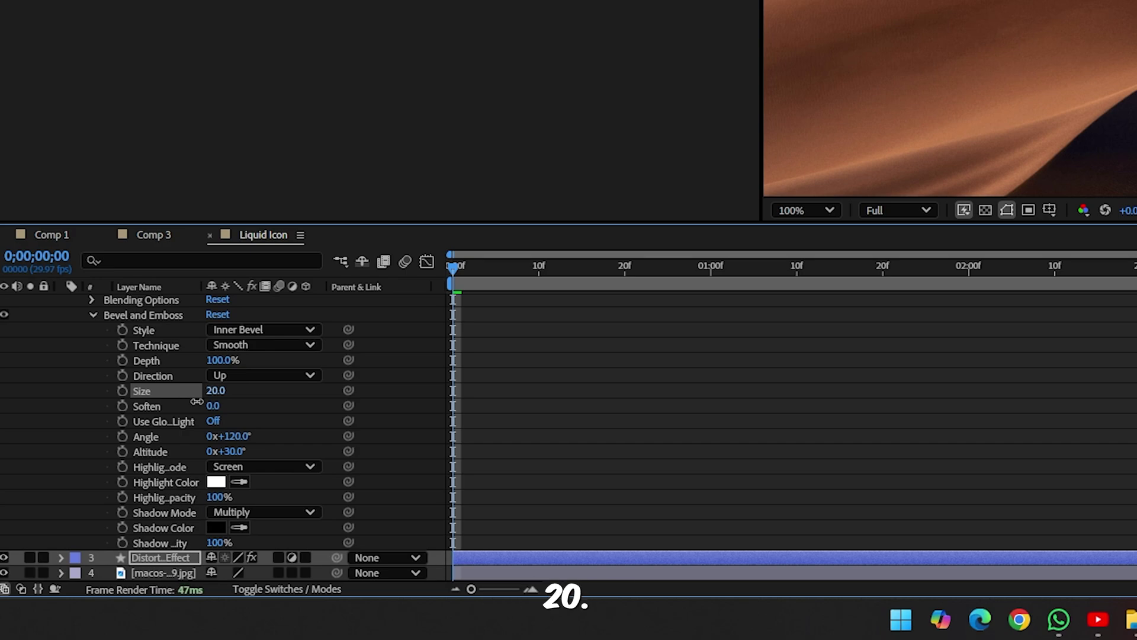
{"action": "left_click_drag", "start_coordinate": [197, 402], "coordinate": [293, 399]}
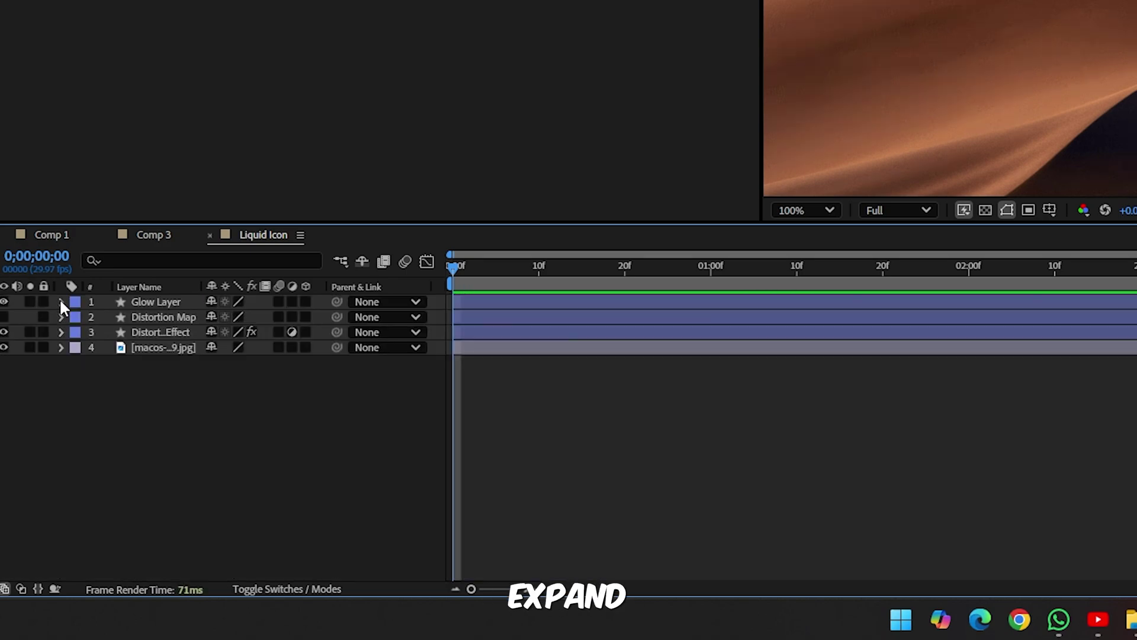
{"action": "left_click", "coordinate": [61, 303]}
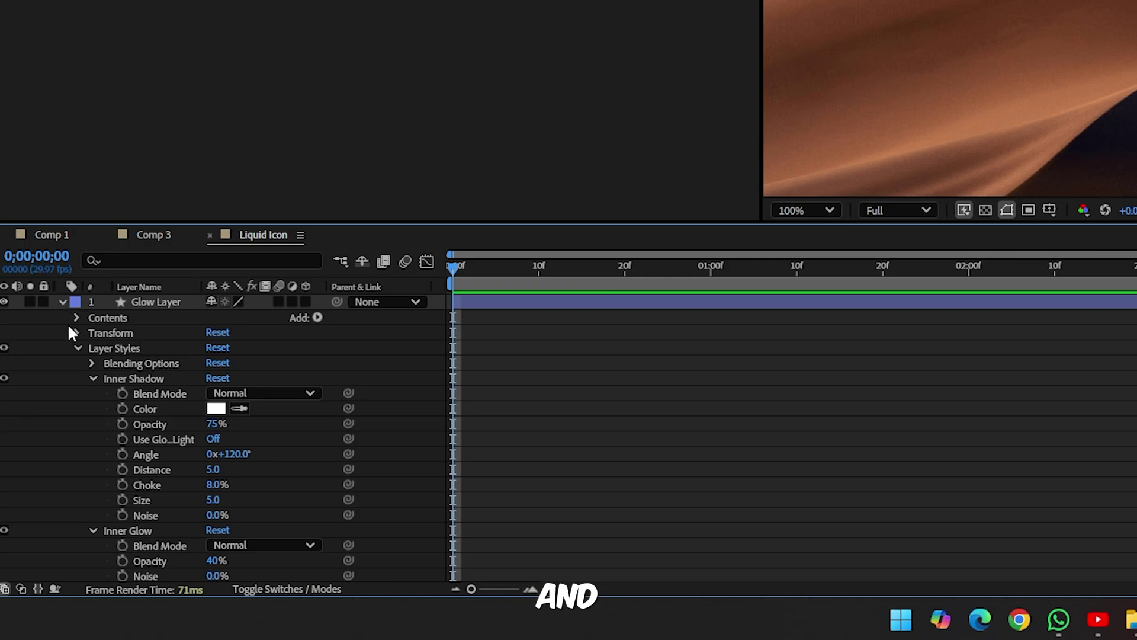
{"action": "scroll", "coordinate": [105, 392], "scroll_direction": "down", "scroll_amount": 3}
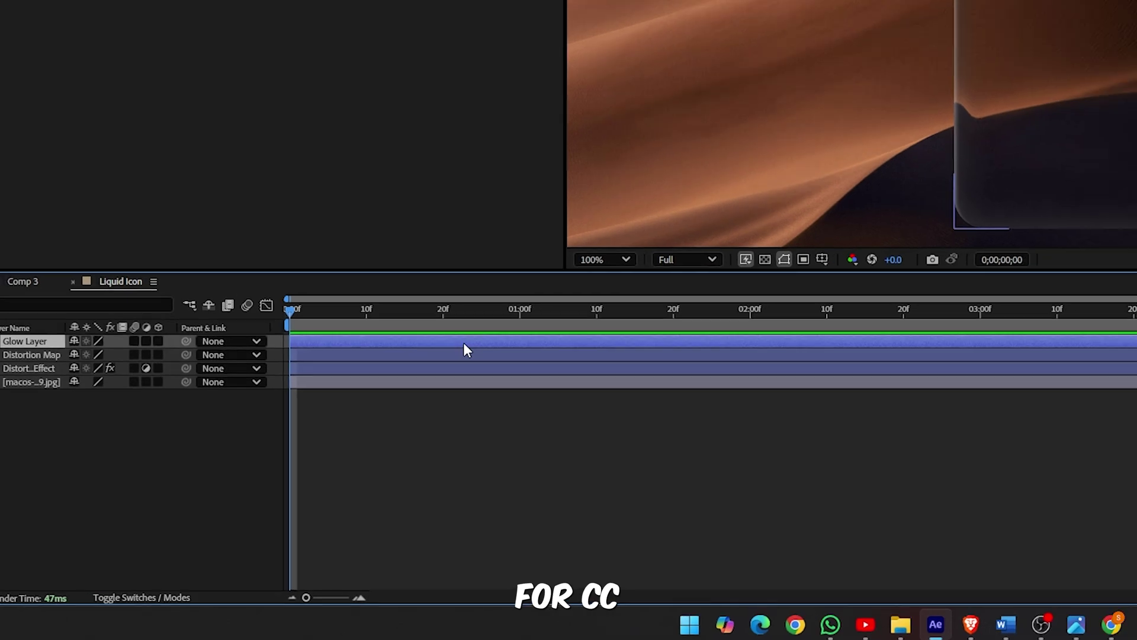
Step: Apply CC Light Sweep to Glow Layer using the effects search 'cc ligh'
{"action": "key", "text": "ctrl+space"}
{"action": "type", "text": "c"}
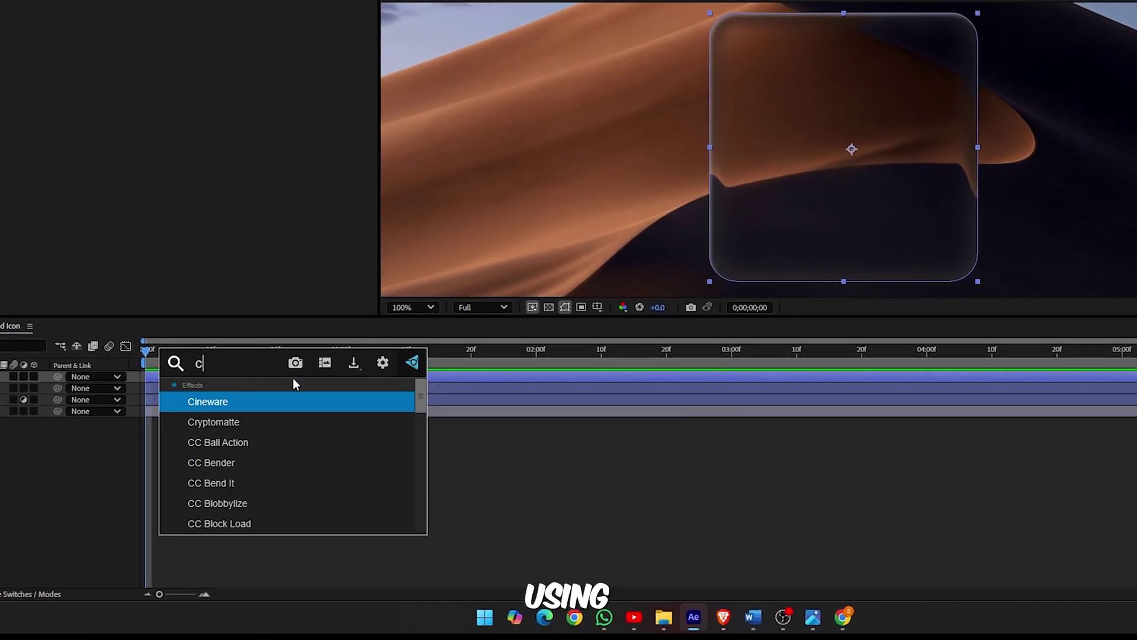
{"action": "type", "text": "c ligh"}
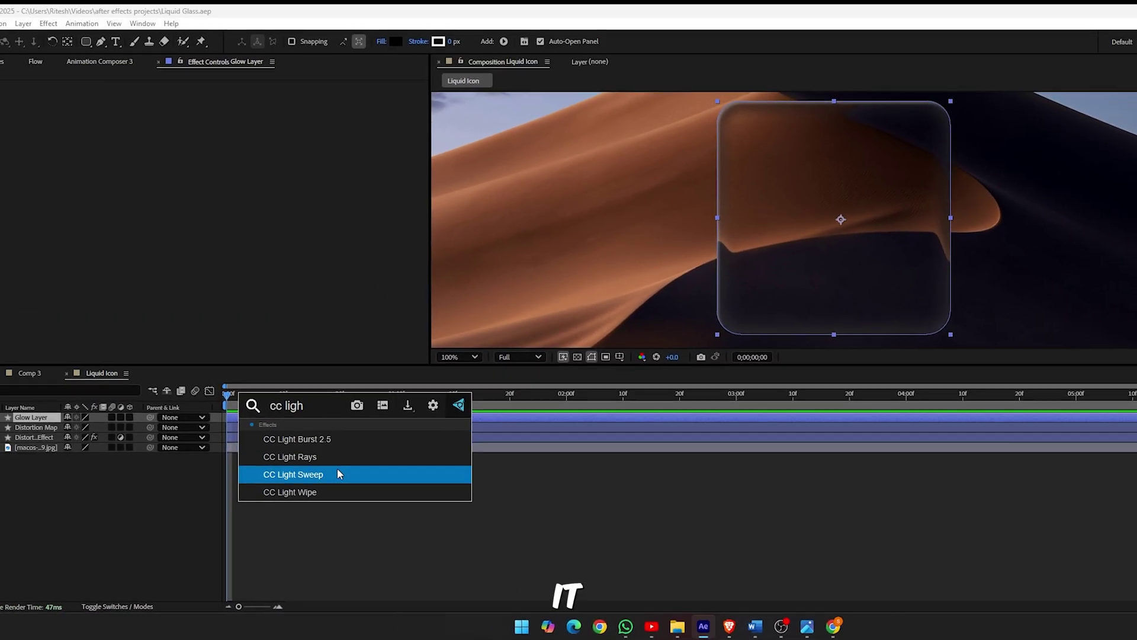
{"action": "left_click", "coordinate": [337, 468]}
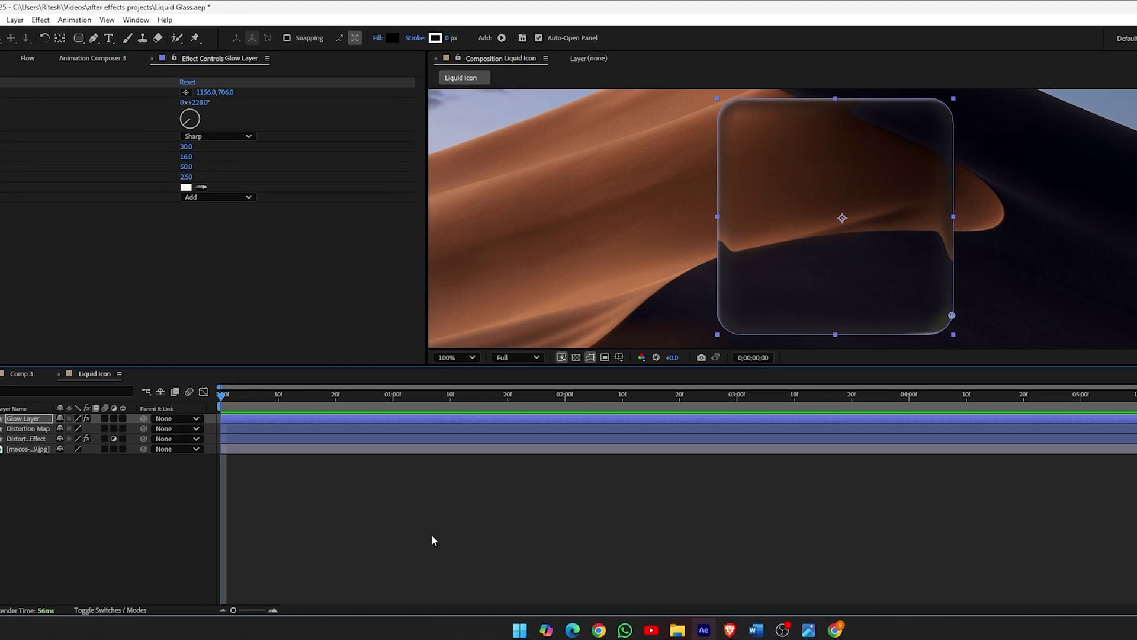
{"action": "left_click", "coordinate": [782, 629]}
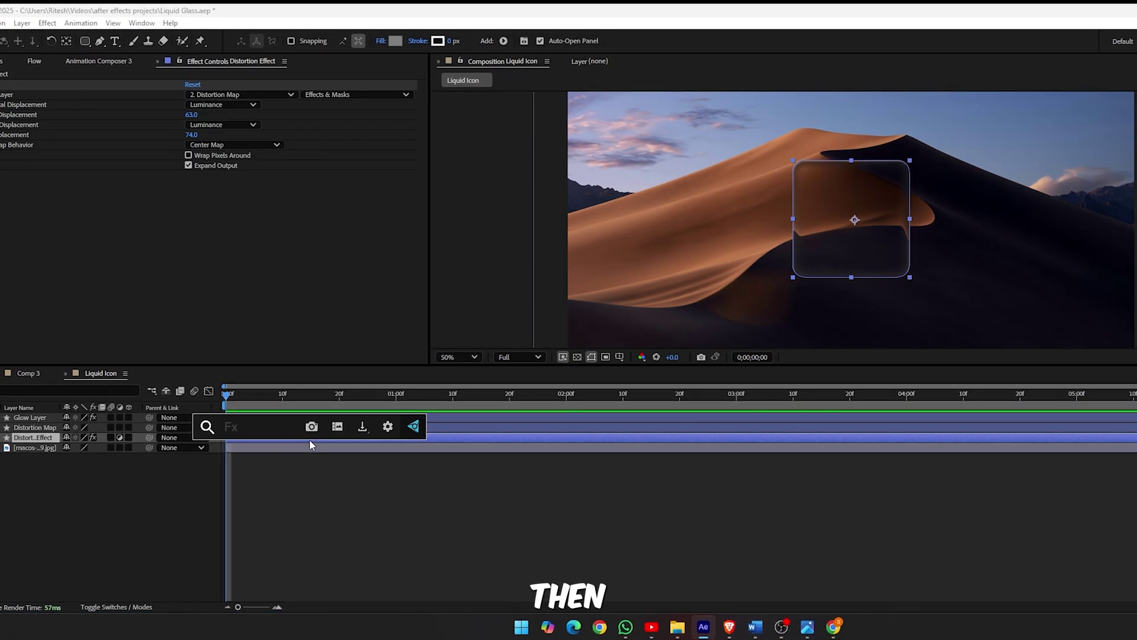
Step: Add Detail-preserving Upscale at 115% to Distortion Effect, ordered above Displacement Map
{"action": "type", "text": "det"}
{"action": "left_click", "coordinate": [304, 460]}
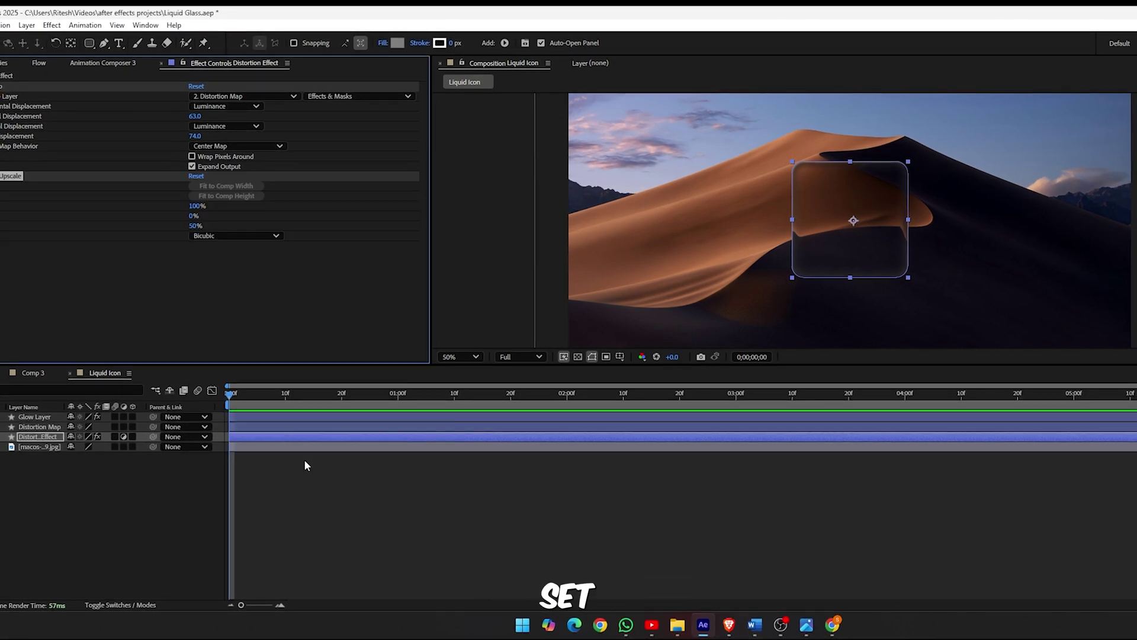
{"action": "left_click", "coordinate": [194, 206]}
{"action": "type", "text": "115"}
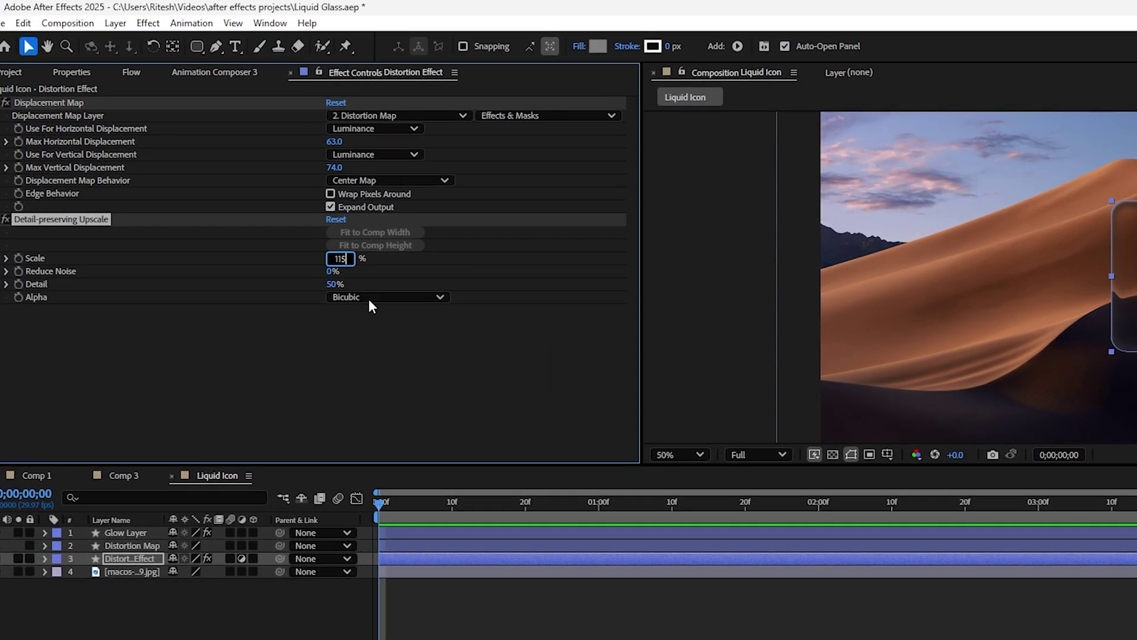
{"action": "left_click", "coordinate": [249, 383]}
{"action": "left_click_drag", "start_coordinate": [71, 218], "coordinate": [76, 99]}
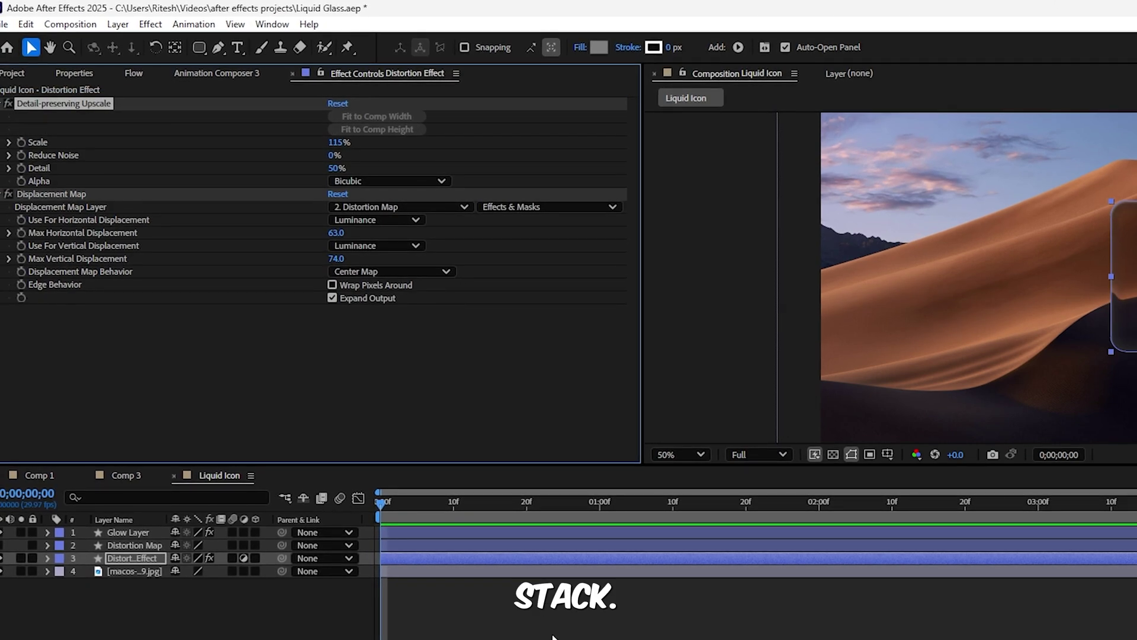
Step: Add a Gaussian Blur to Distortion Effect with Blurriness around 3.1
{"action": "key", "text": "ctrl+space"}
{"action": "type", "text": "gau"}
{"action": "key", "text": "Return"}
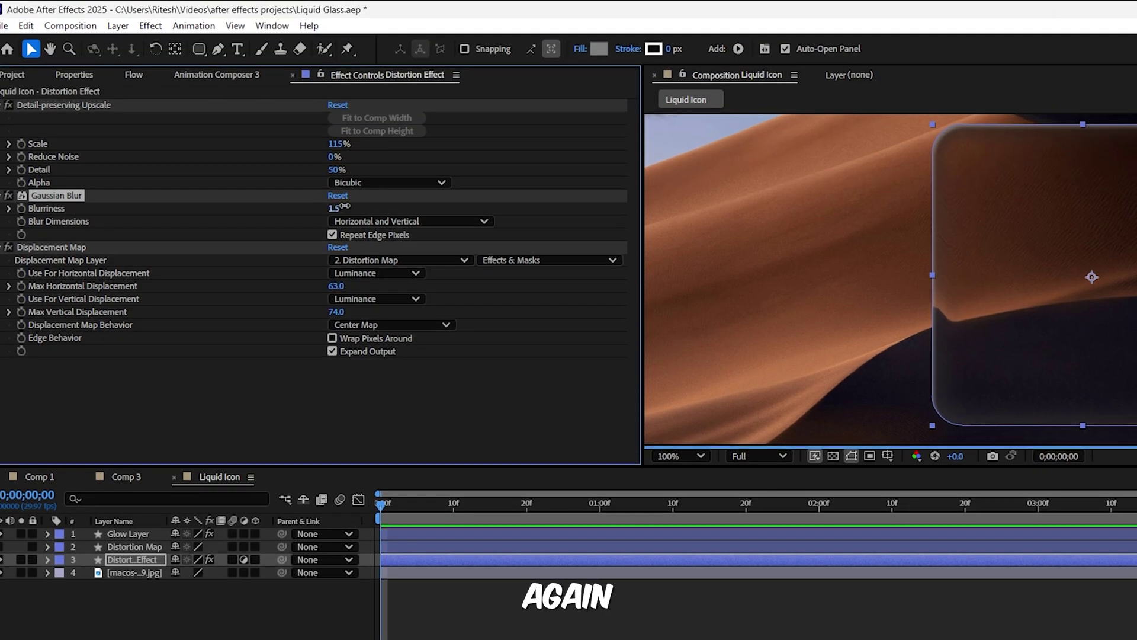
{"action": "left_click_drag", "start_coordinate": [345, 207], "coordinate": [360, 208]}
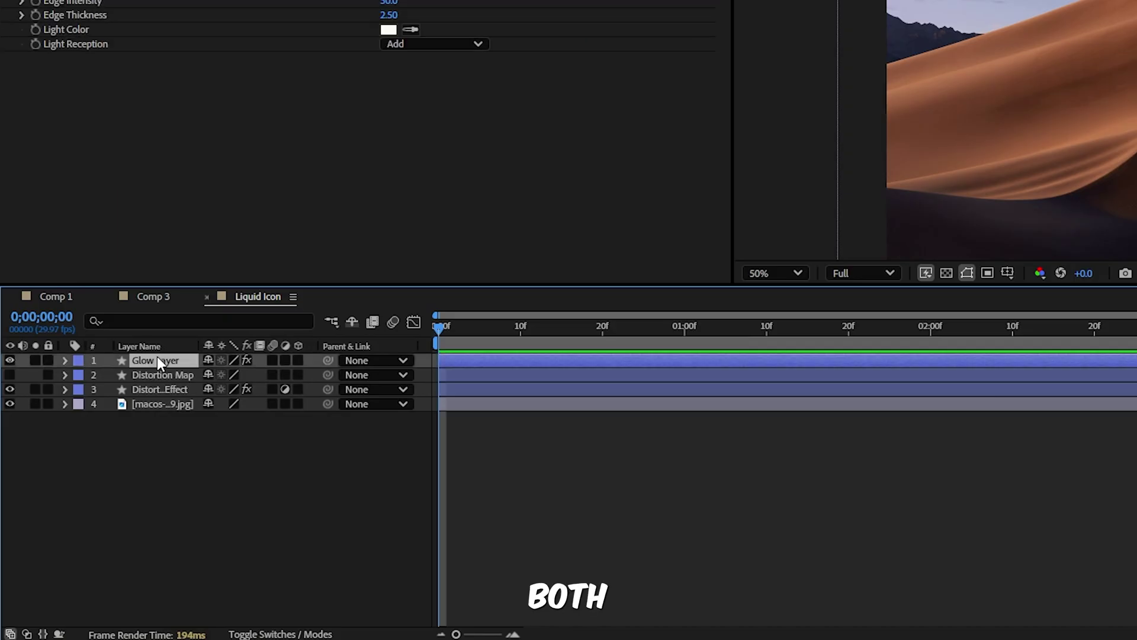
{"action": "left_click", "coordinate": [178, 375], "text": "ctrl"}
Step: Parent Glow Layer and Distortion Map to Distortion Effect and nudge the glass icon slightly left
{"action": "left_click_drag", "start_coordinate": [328, 361], "coordinate": [184, 389]}
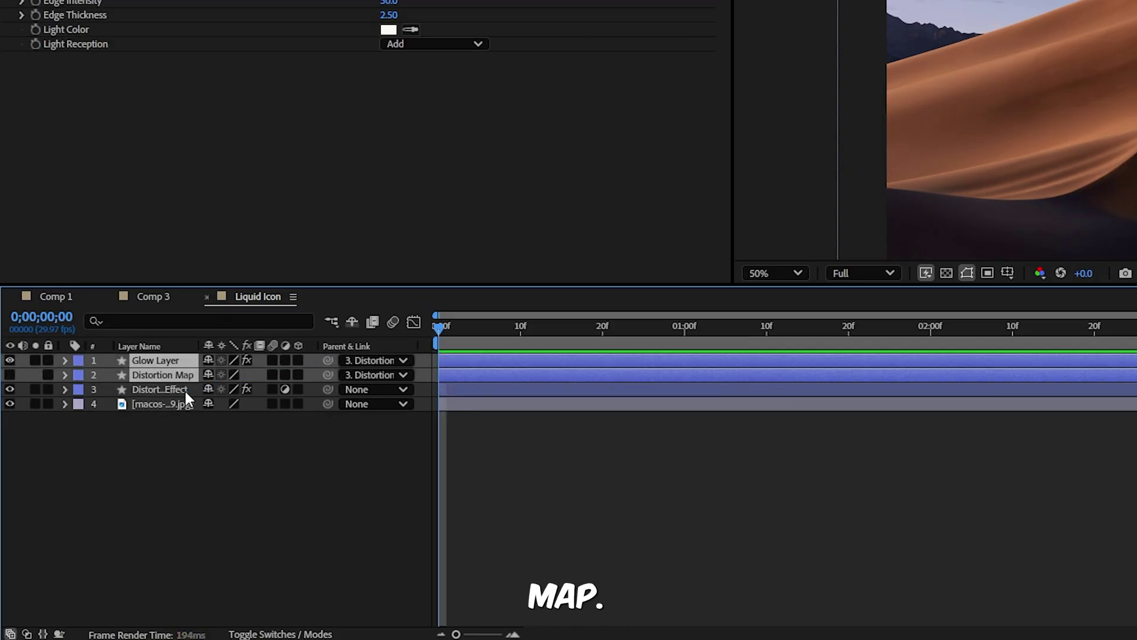
{"action": "key", "text": "period"}
{"action": "key", "text": "period"}
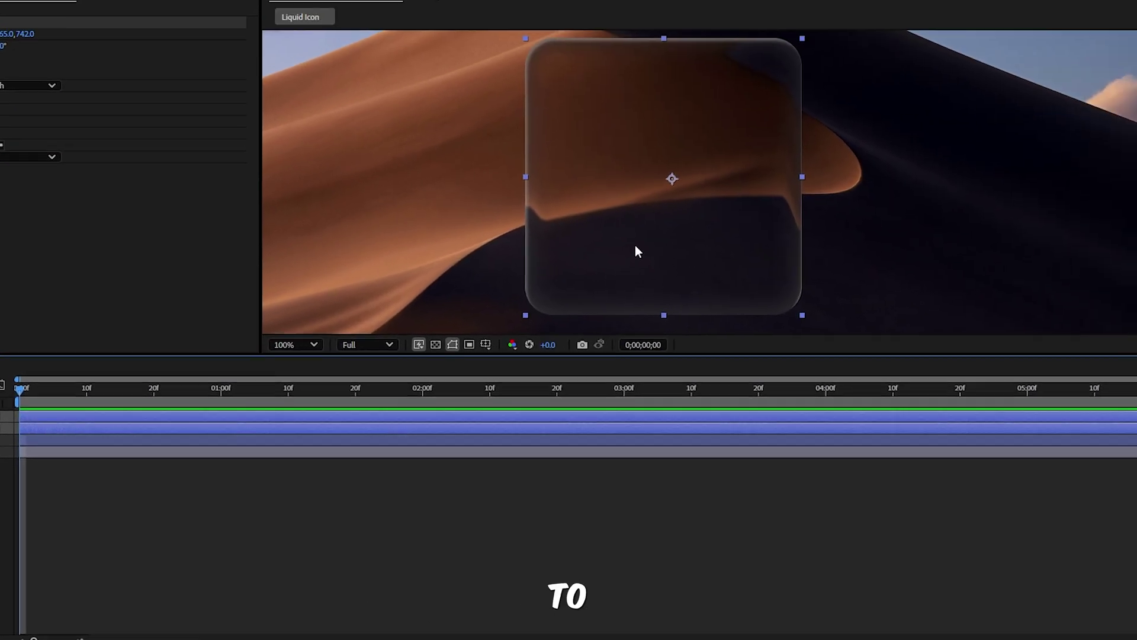
{"action": "left_click_drag", "start_coordinate": [635, 251], "coordinate": [575, 261]}
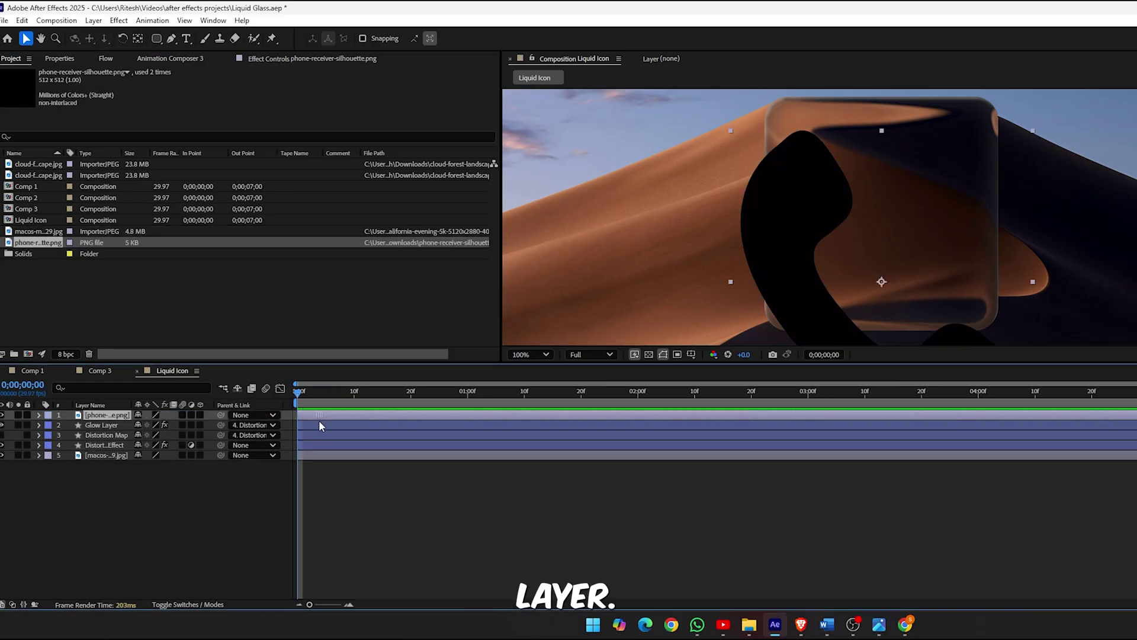
Step: Scale the phone symbol down to fit inside the glass icon
{"action": "key", "text": "comma"}
{"action": "key", "text": "s"}
{"action": "left_click_drag", "start_coordinate": [161, 423], "coordinate": [161, 426]}
{"action": "left_click_drag", "start_coordinate": [22, 425], "coordinate": [9, 426]}
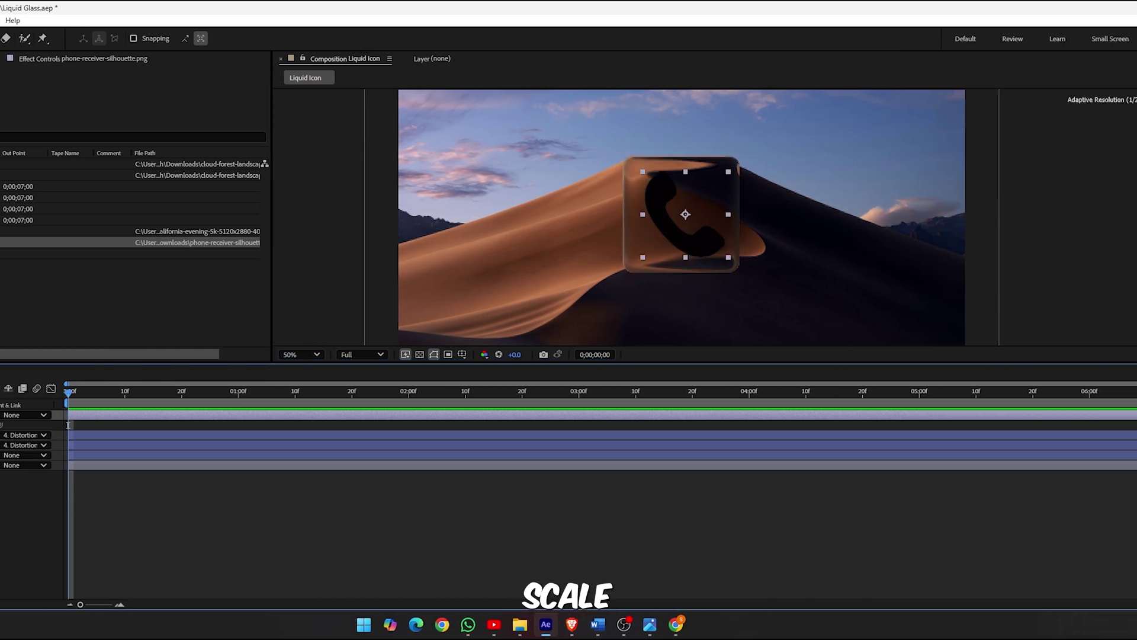
{"action": "key", "text": "period"}
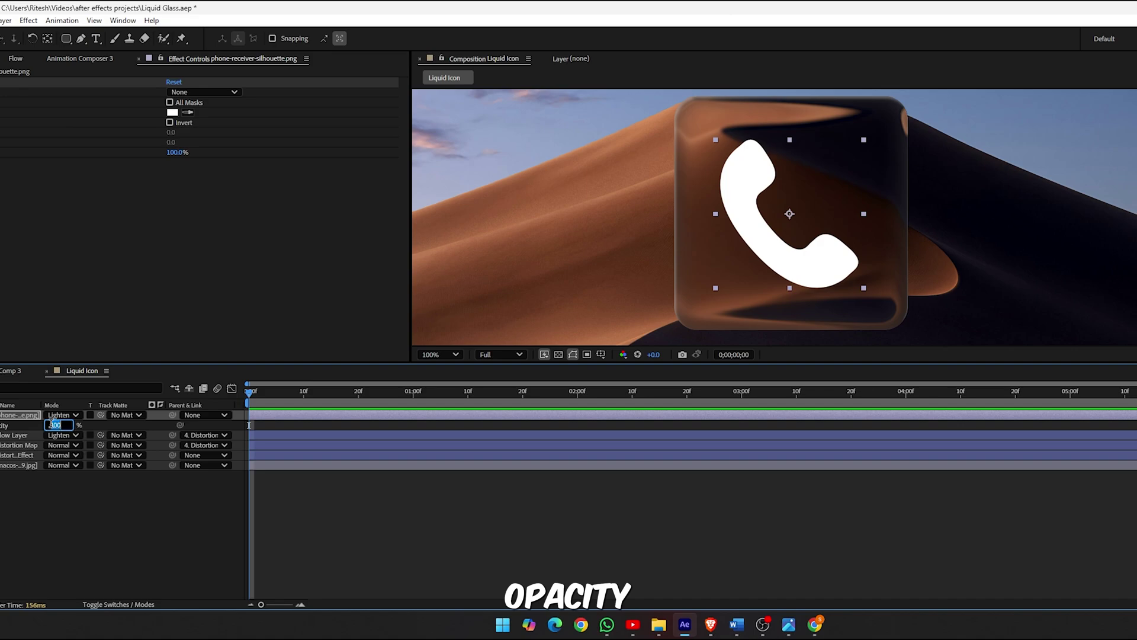
Step: Give the phone symbol 80% opacity and Lighten mode, parented to Distortion Effect
{"action": "left_click", "coordinate": [318, 505]}
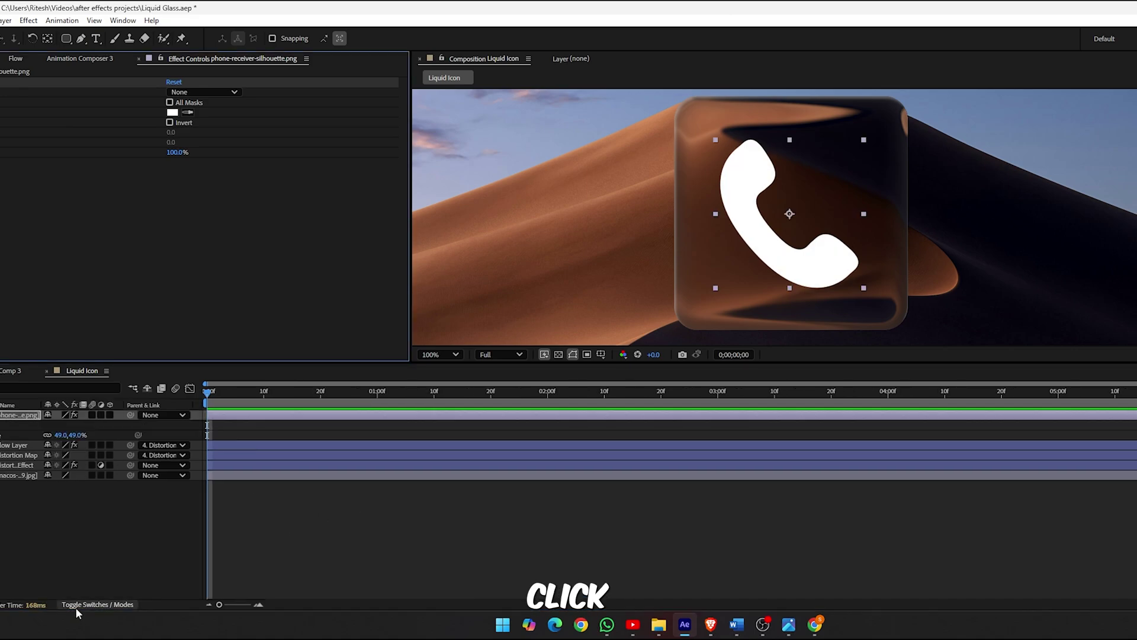
{"action": "left_click", "coordinate": [97, 605]}
{"action": "left_click", "coordinate": [59, 417]}
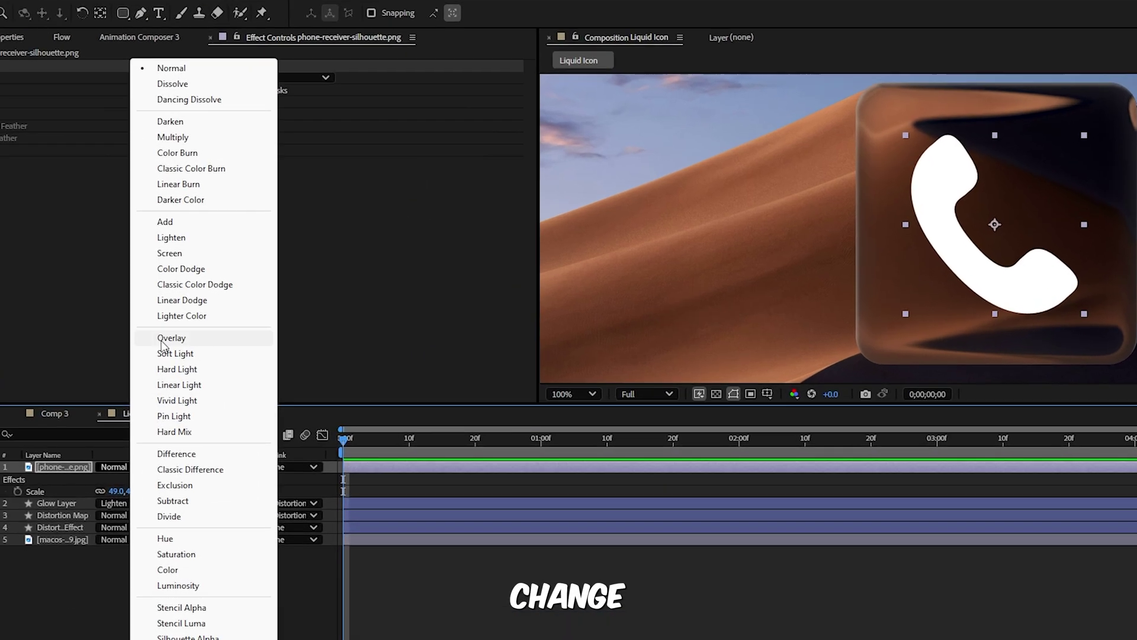
{"action": "left_click", "coordinate": [105, 227]}
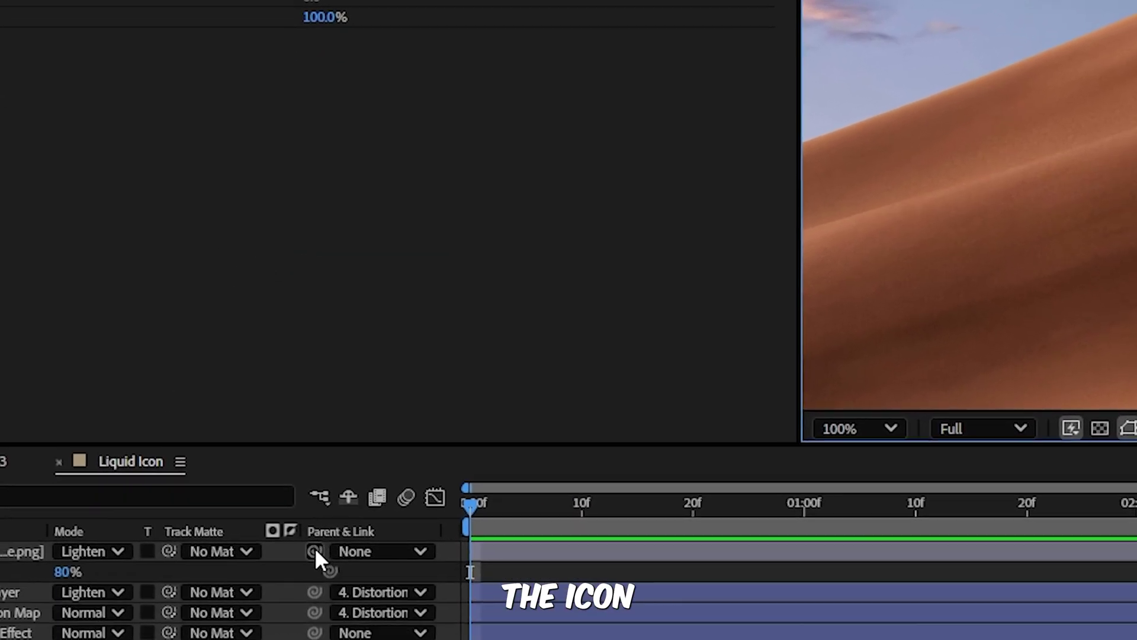
{"action": "left_click_drag", "start_coordinate": [326, 628], "coordinate": [173, 639]}
{"action": "left_click_drag", "start_coordinate": [196, 400], "coordinate": [37, 440]}
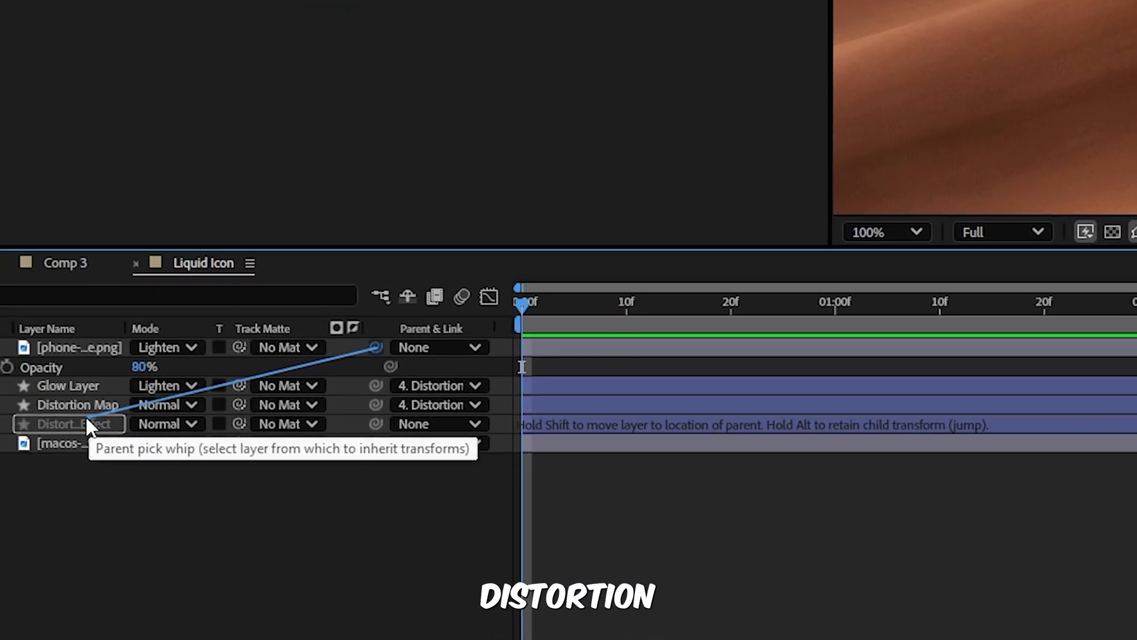
Step: Move the glass icon onto the dune crest, right of centre
{"action": "key", "text": "comma"}
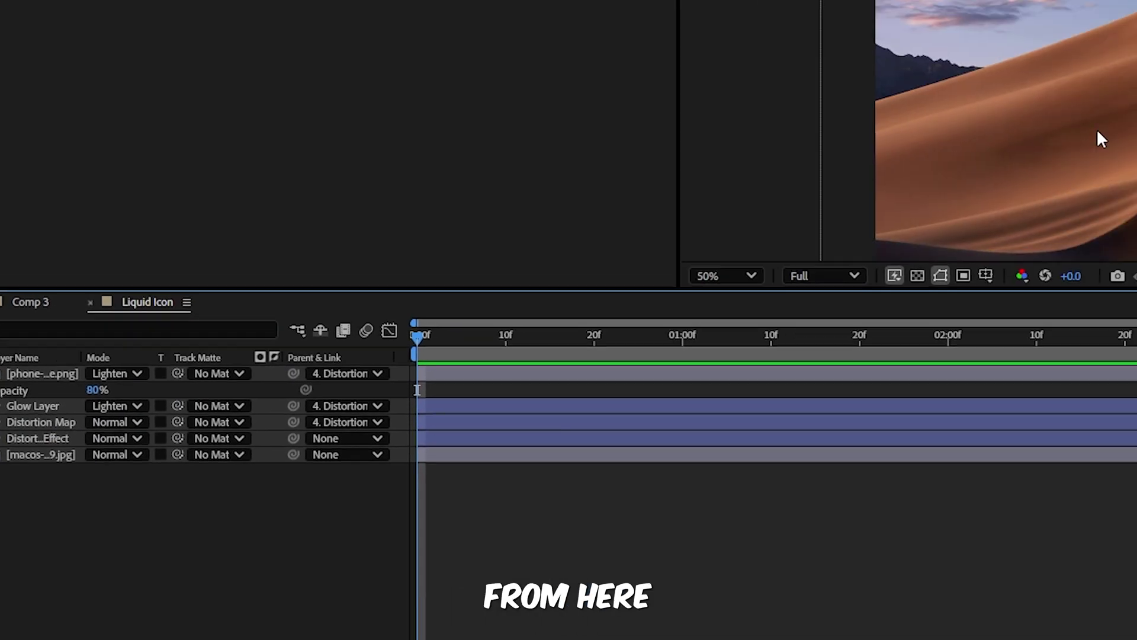
{"action": "left_click", "coordinate": [801, 404]}
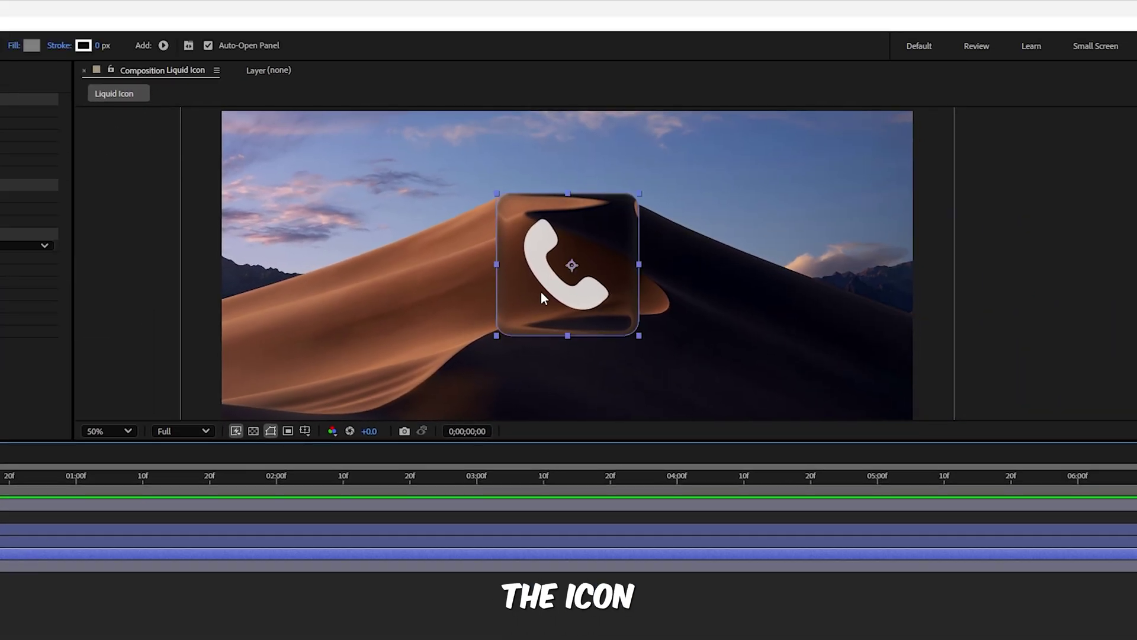
{"action": "left_click_drag", "start_coordinate": [543, 298], "coordinate": [330, 322]}
{"action": "left_click_drag", "start_coordinate": [544, 344], "coordinate": [564, 283]}
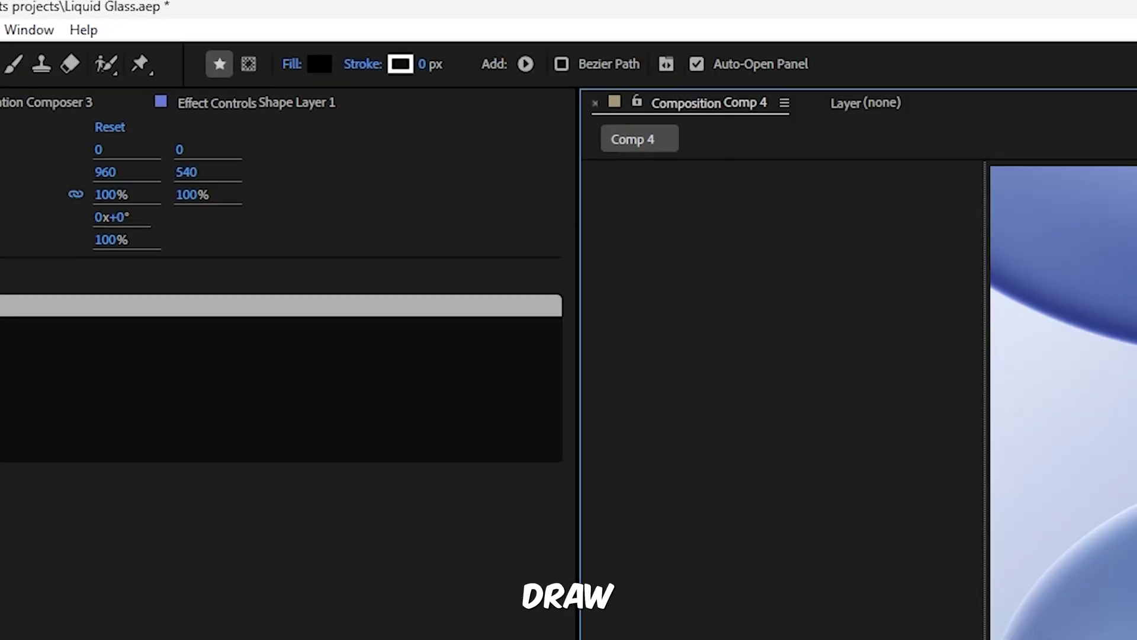
Step: Draw a 935.5×585.6 rectangle across the comp centre, name its layer Rectangle, and make it an adjustment layer
{"action": "left_click_drag", "start_coordinate": [368, 207], "coordinate": [738, 428]}
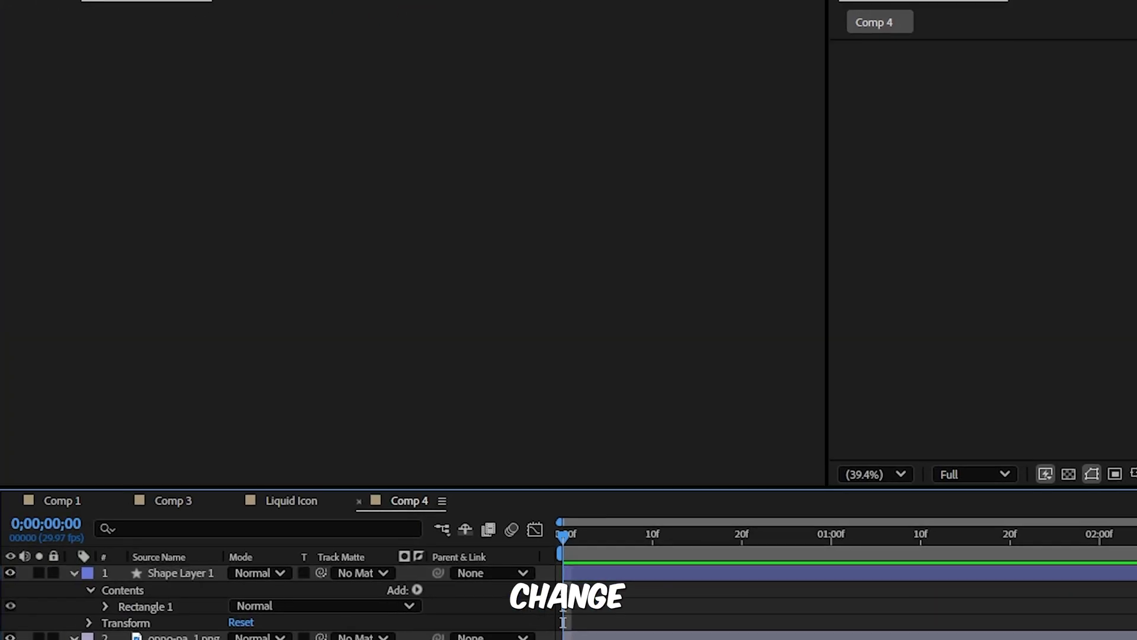
{"action": "left_click", "coordinate": [155, 573]}
{"action": "key", "text": "Return"}
{"action": "type", "text": "Rectanl"}
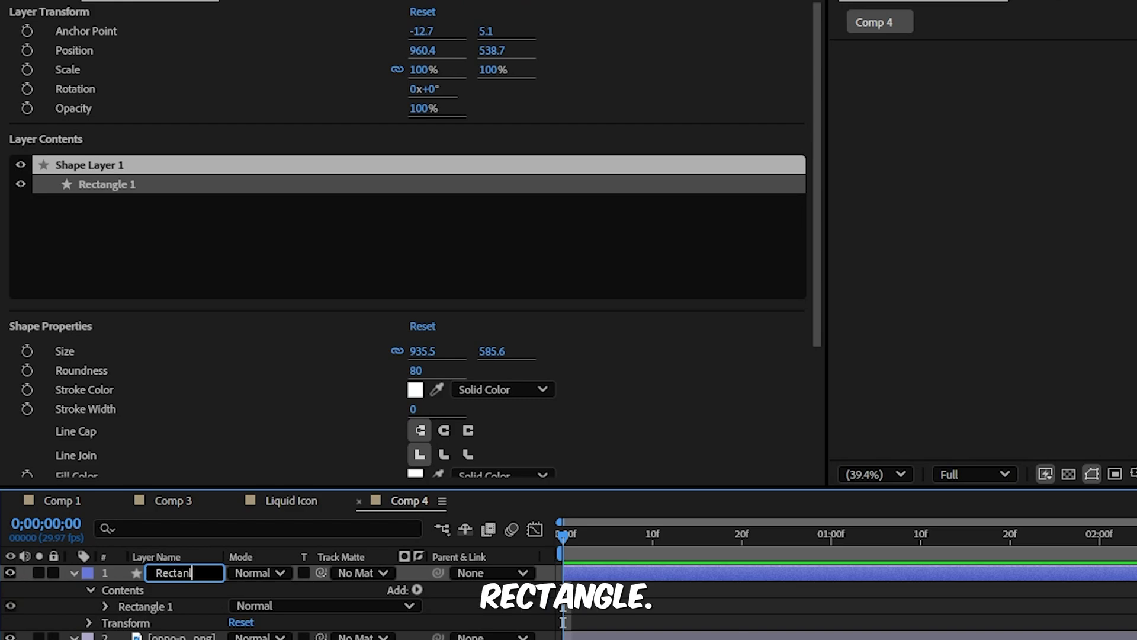
{"action": "type", "text": "gle"}
{"action": "key", "text": "Return"}
{"action": "left_click", "coordinate": [367, 300]}
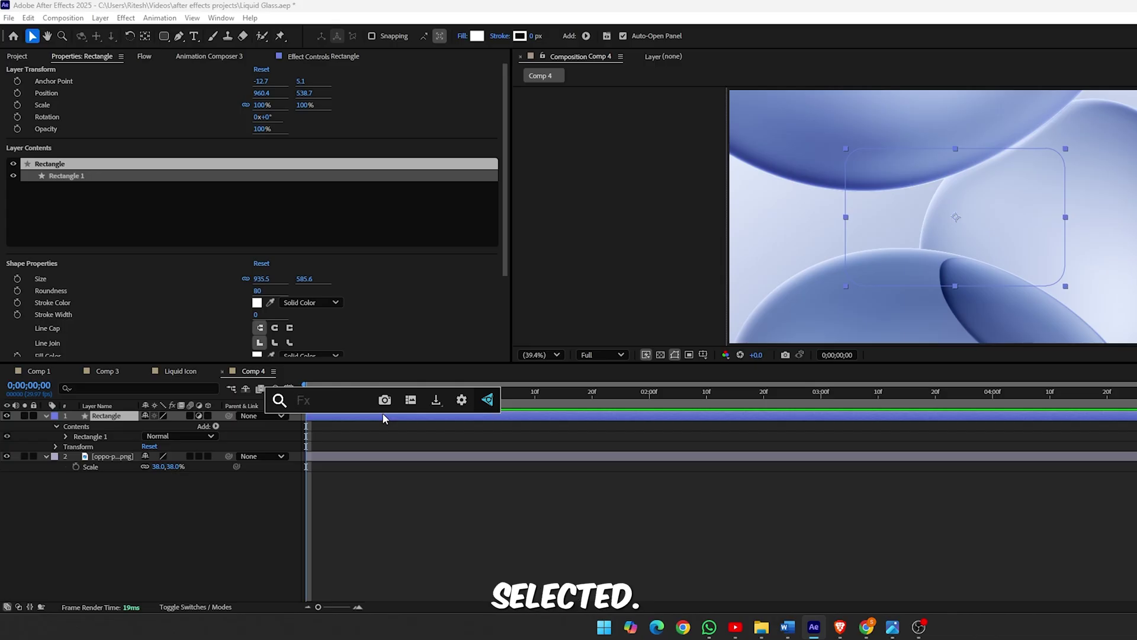
Step: Apply Brightness & Contrast to Rectangle with brightness 50 and contrast -100
{"action": "type", "text": "br"}
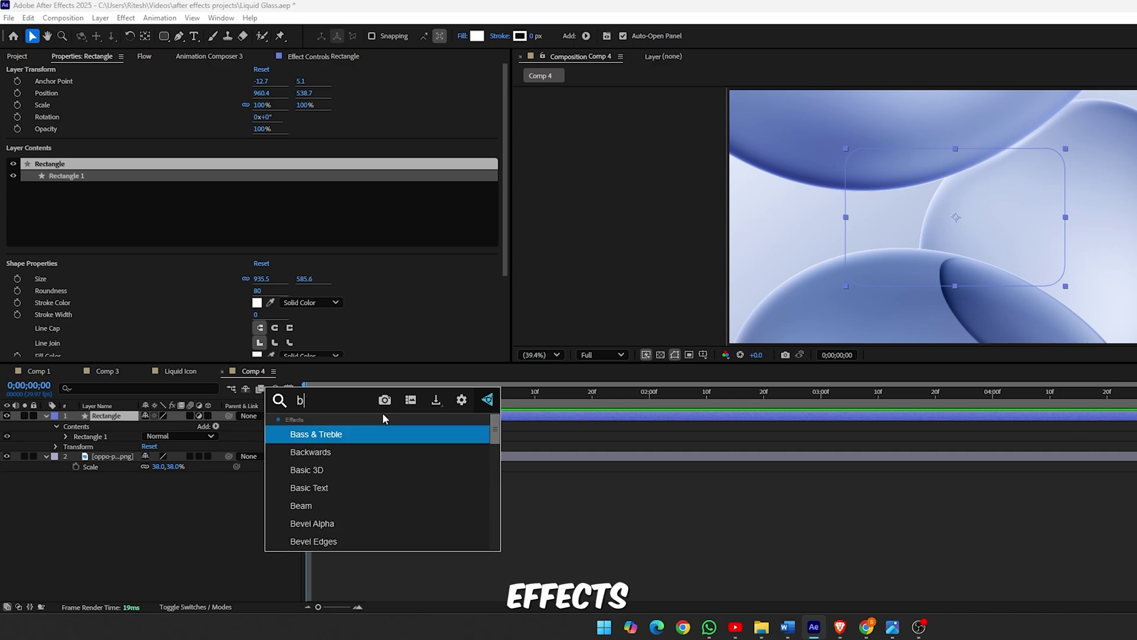
{"action": "left_click", "coordinate": [373, 470]}
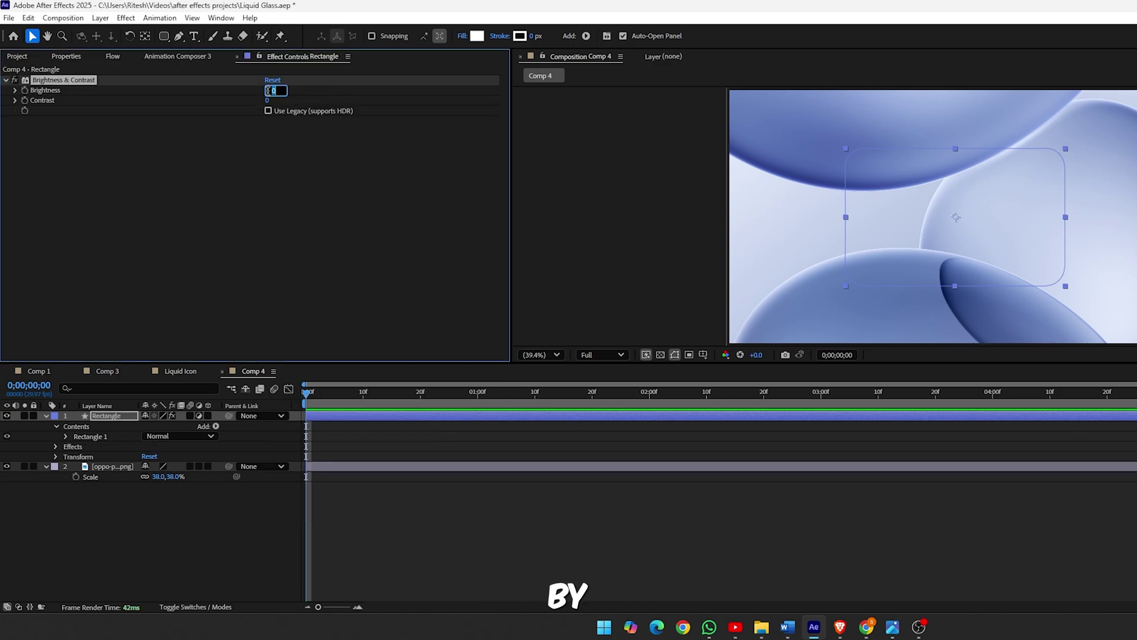
{"action": "type", "text": "50"}
{"action": "key", "text": "Return"}
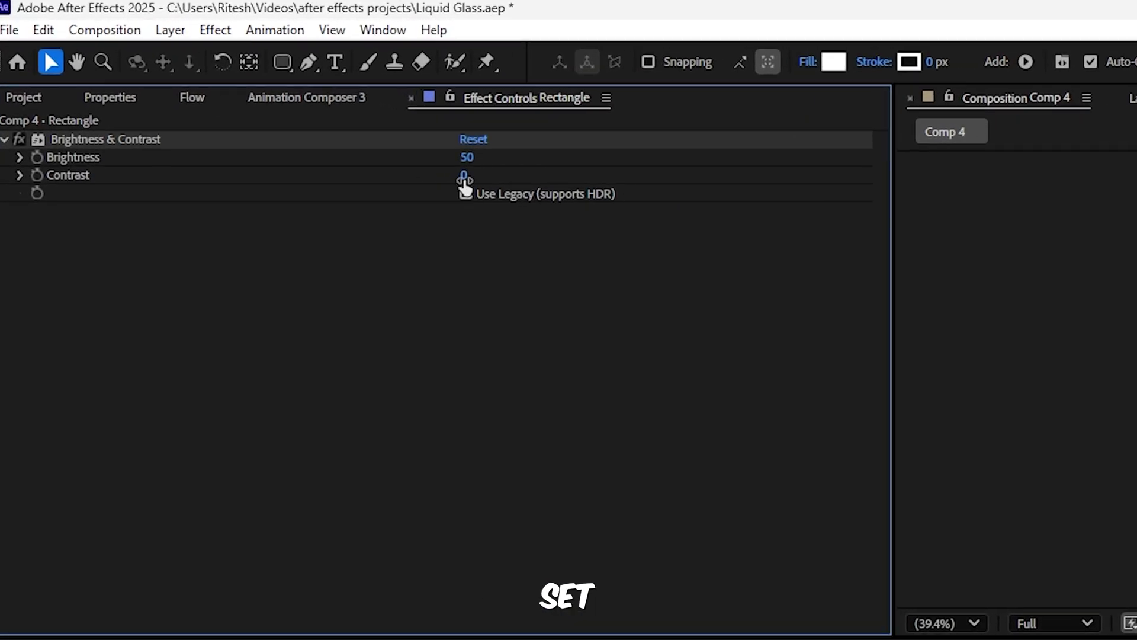
{"action": "left_click", "coordinate": [464, 176]}
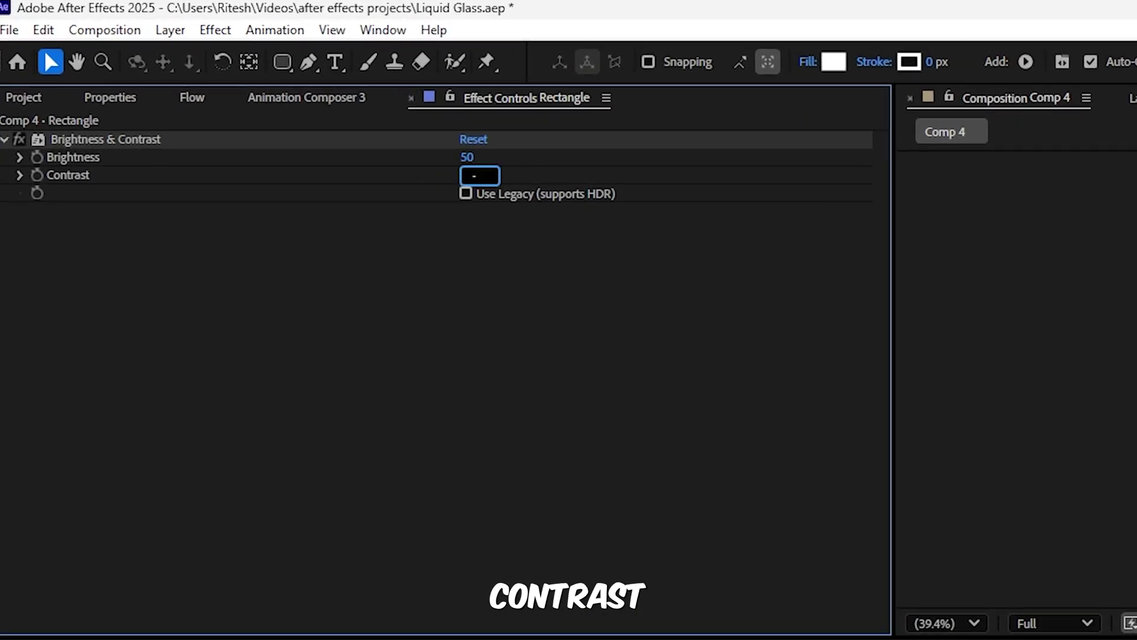
{"action": "type", "text": "-100"}
{"action": "key", "text": "Return"}
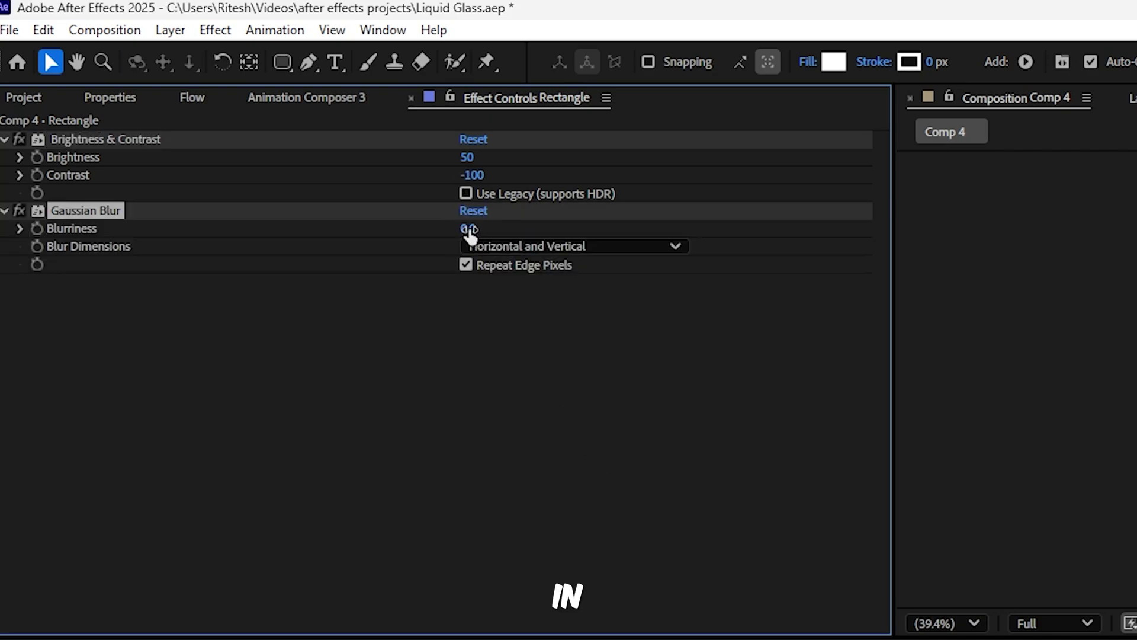
Step: Set Gaussian Blur to 60, Noise to 5%, and Transform scale to 120
{"action": "left_click", "coordinate": [469, 229]}
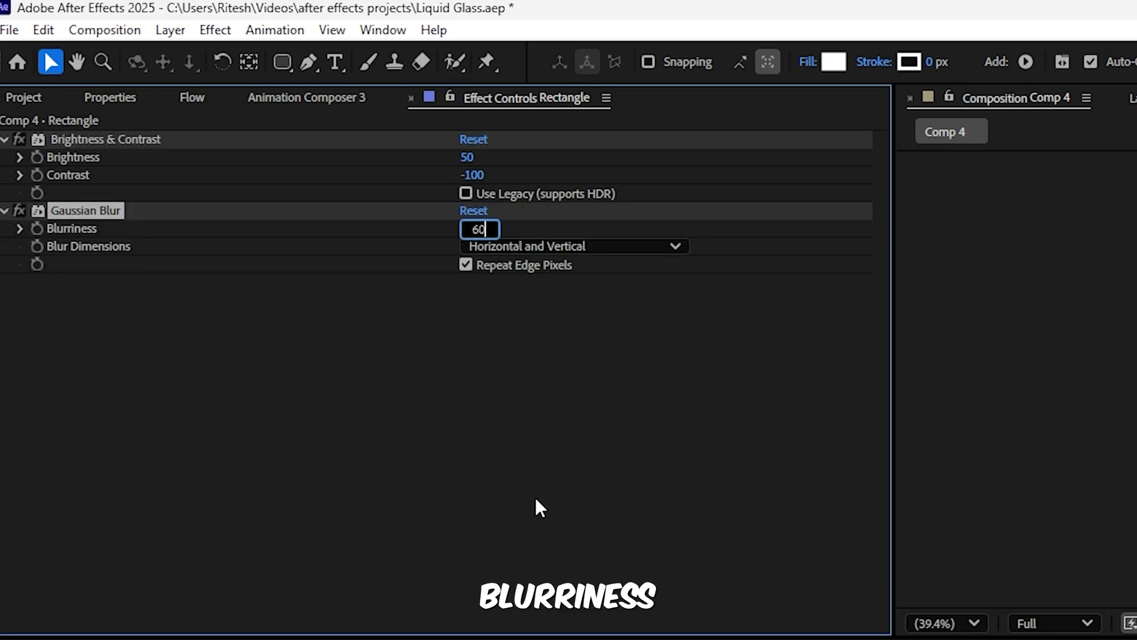
{"action": "type", "text": "60"}
{"action": "key", "text": "Return"}
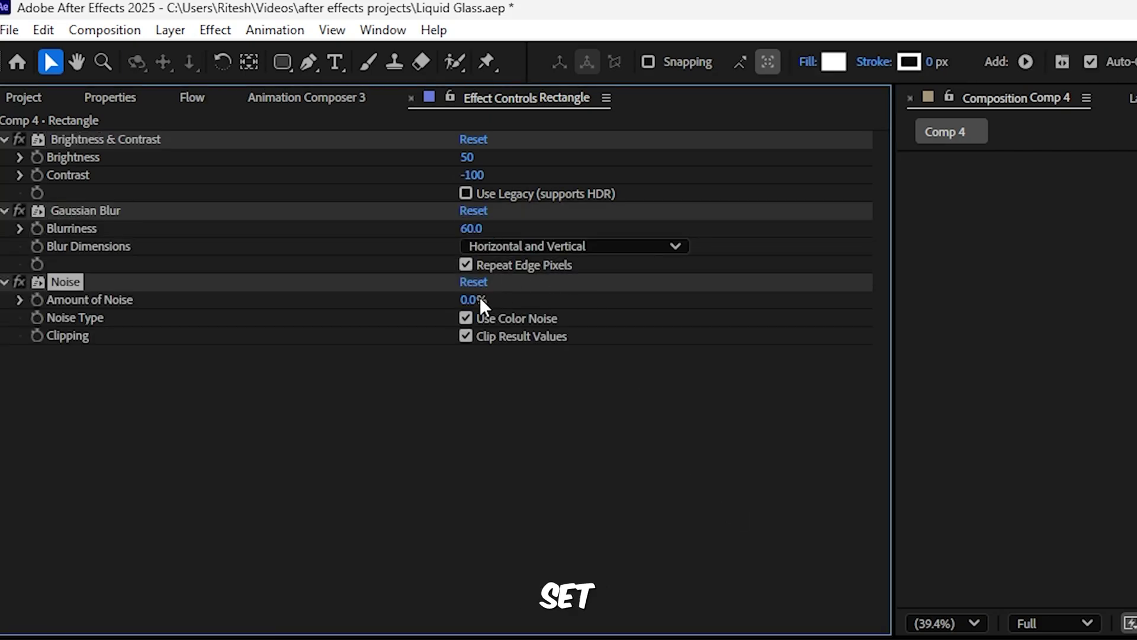
{"action": "type", "text": "5"}
{"action": "key", "text": "Return"}
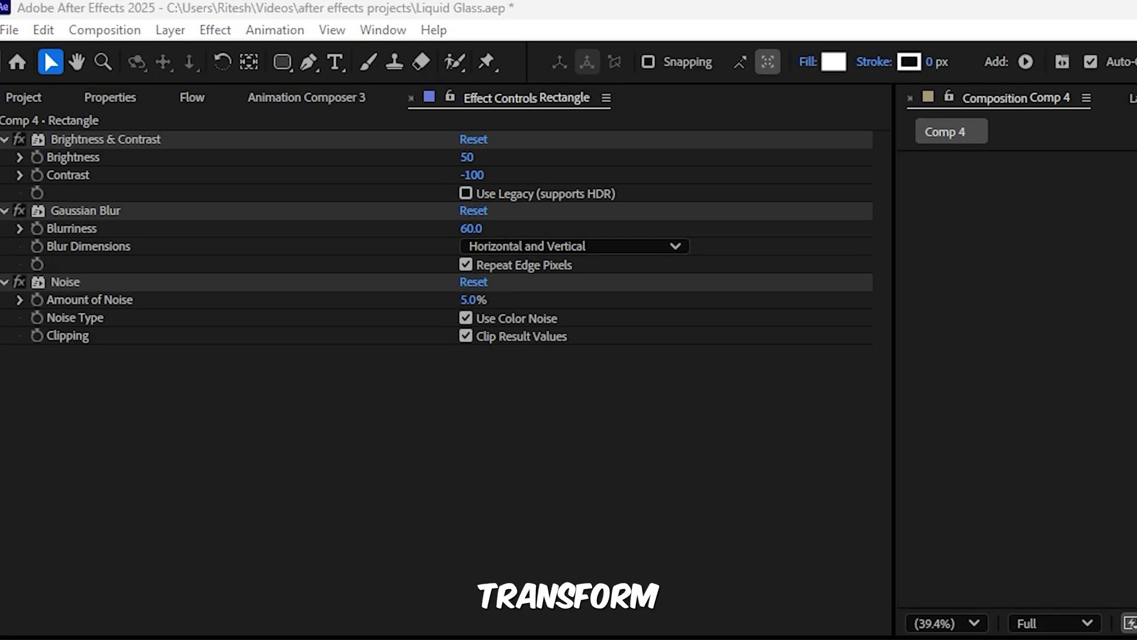
{"action": "type", "text": "120.0"}
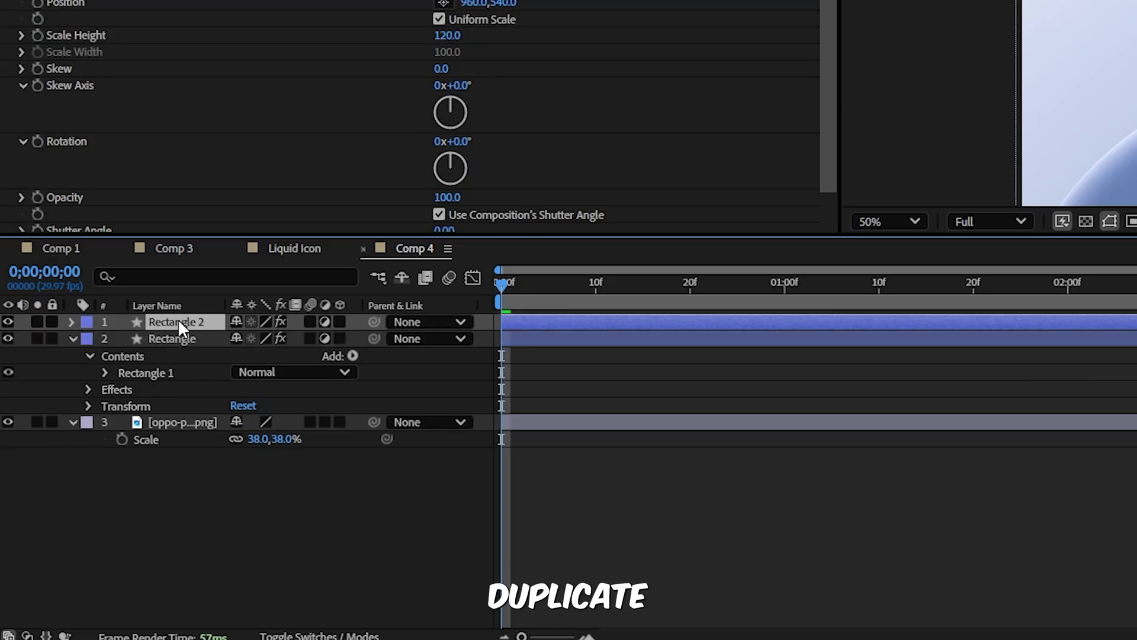
Step: Rename the duplicated rectangle layer to Refraction
{"action": "key", "text": "Return"}
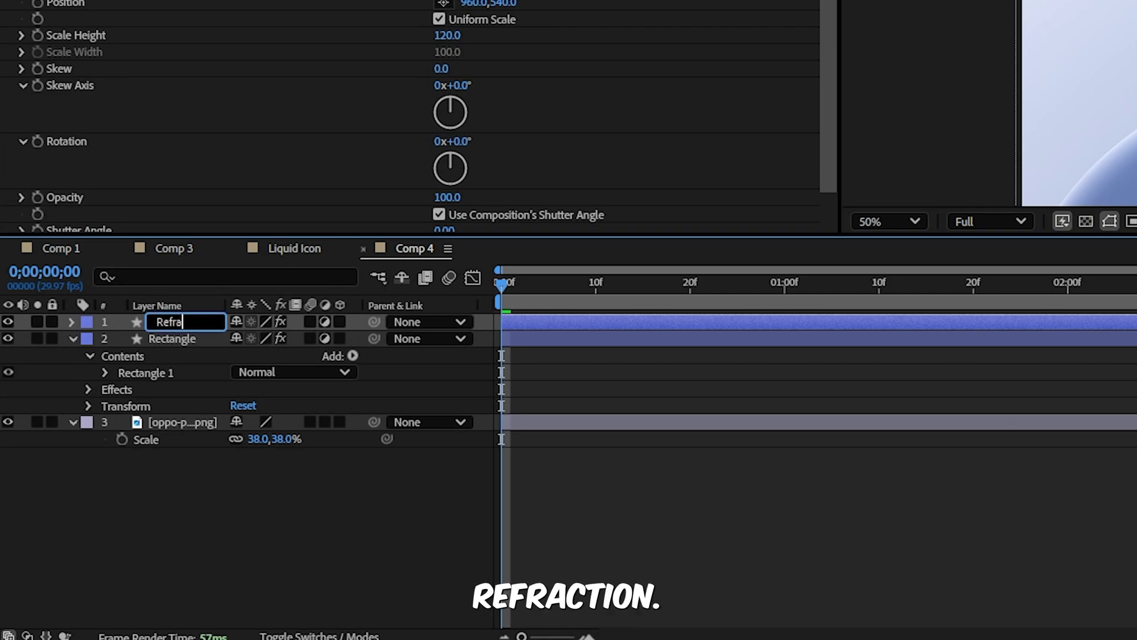
{"action": "type", "text": "Refraction"}
{"action": "key", "text": "Return"}
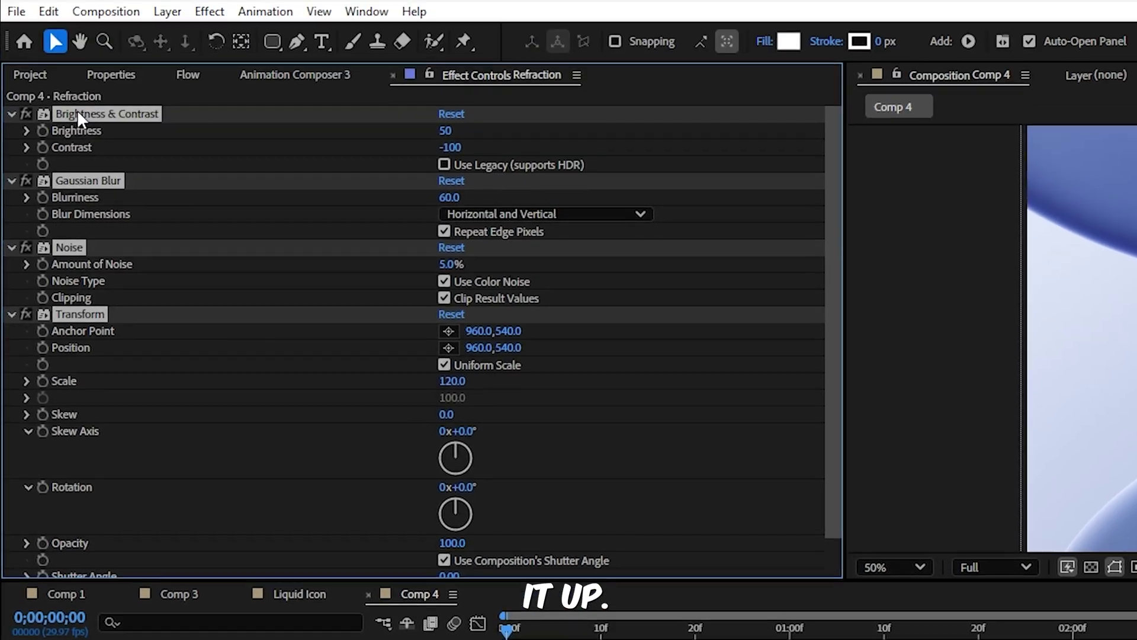
Step: Remove all of Refraction's effects and make its rectangle fill solid black
{"action": "key", "text": "Delete"}
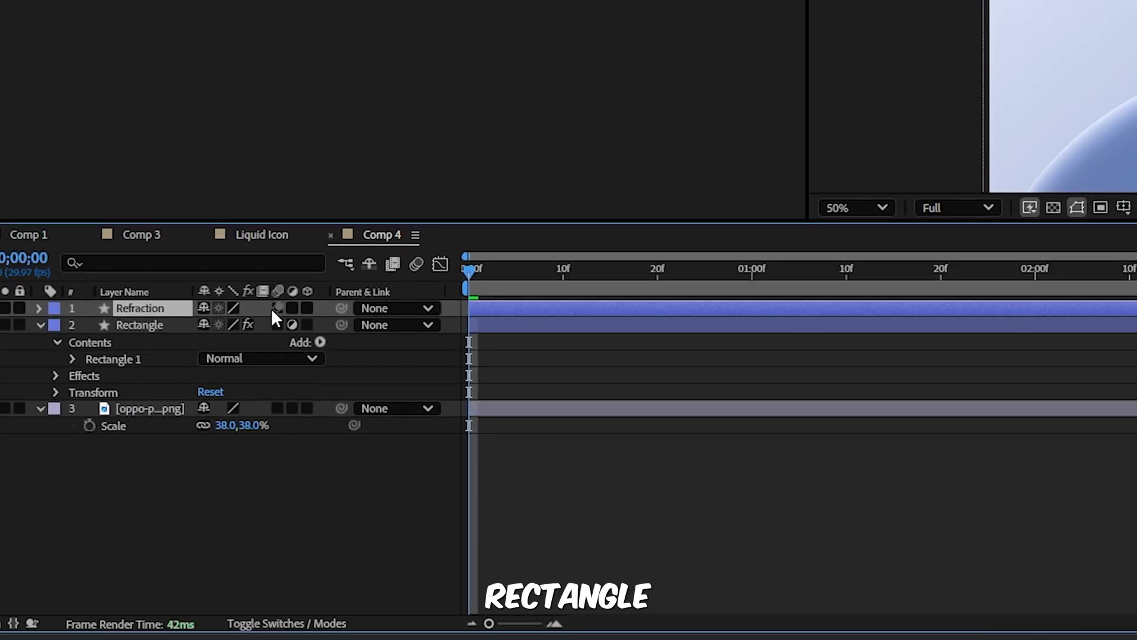
{"action": "left_click", "coordinate": [38, 308]}
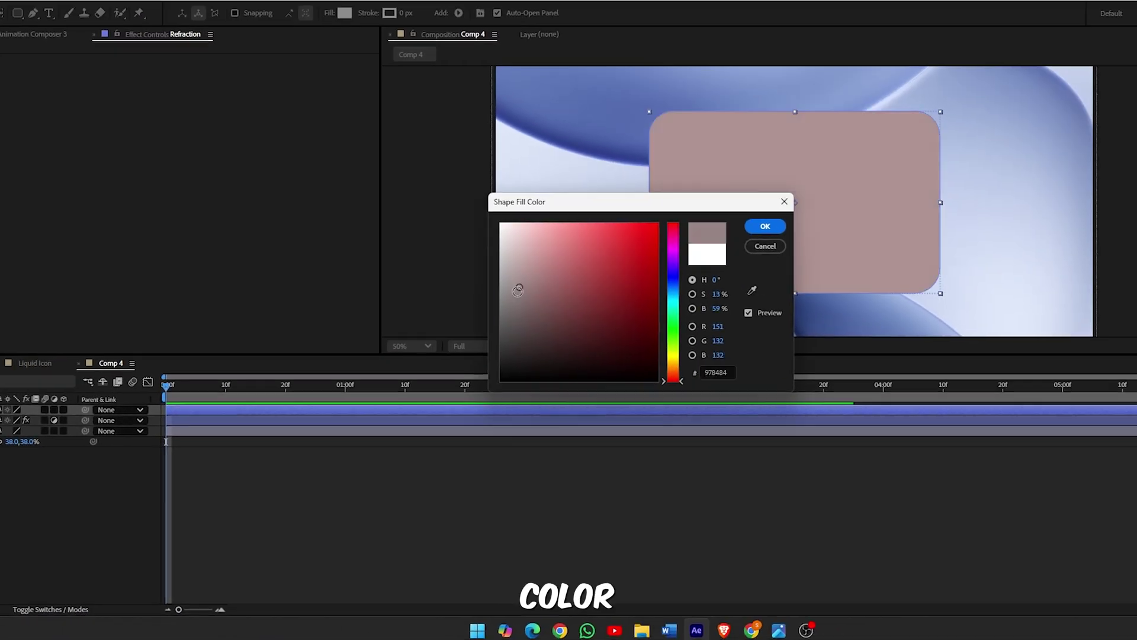
{"action": "left_click_drag", "start_coordinate": [520, 287], "coordinate": [481, 406]}
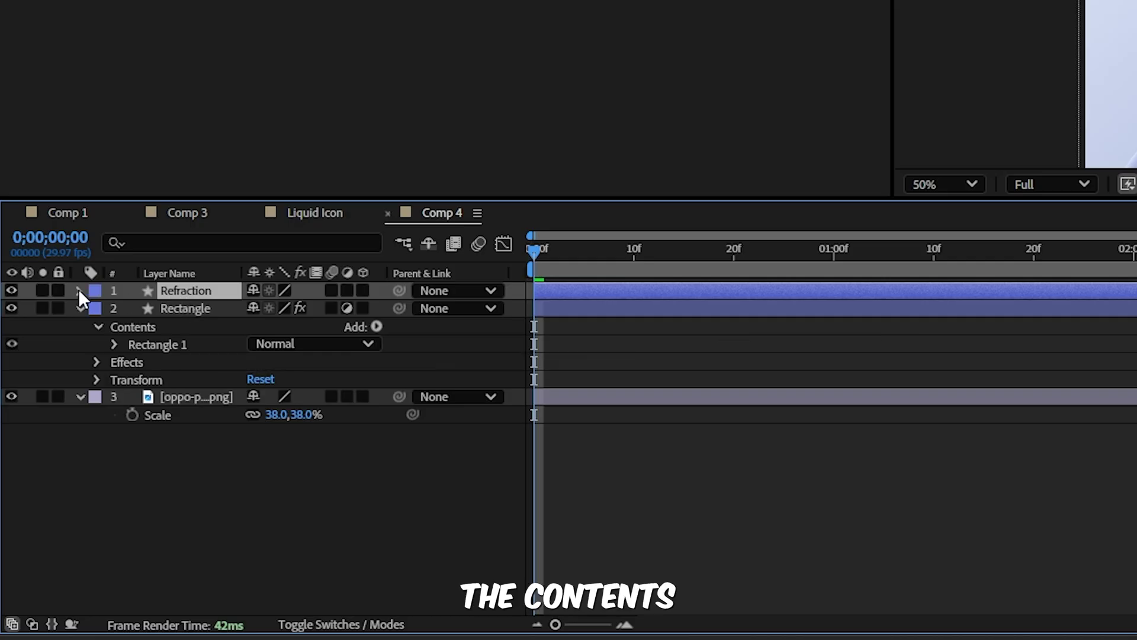
Step: Link Refraction's Rectangle Path Size to the Rectangle layer's Size with a pick-whip expression
{"action": "left_click", "coordinate": [78, 290]}
{"action": "left_click", "coordinate": [113, 379]}
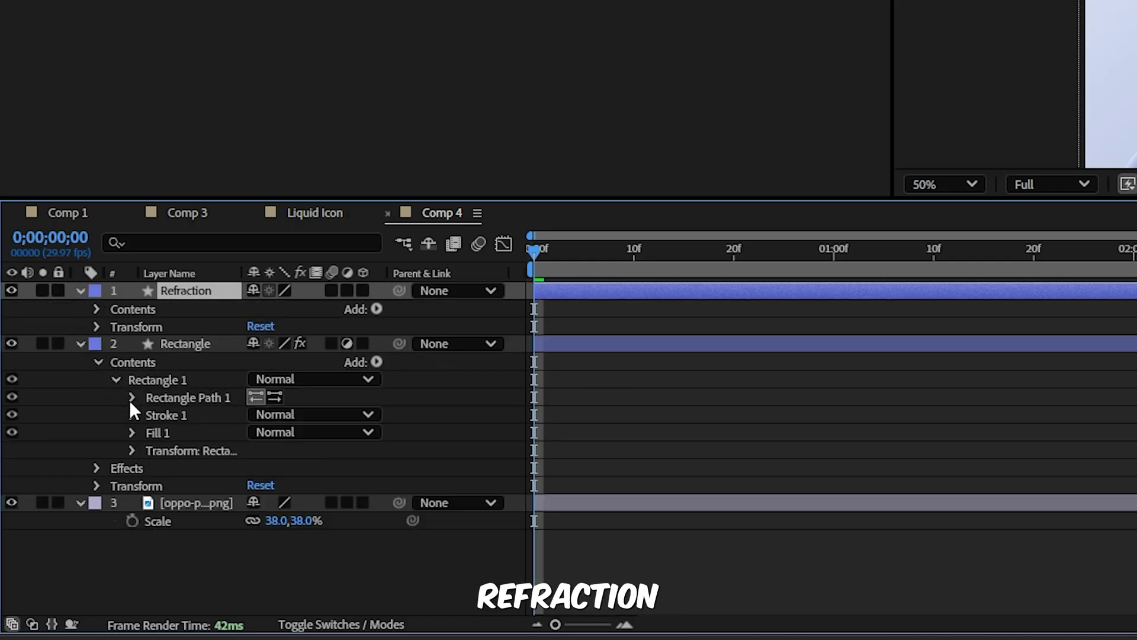
{"action": "left_click", "coordinate": [130, 397]}
{"action": "left_click", "coordinate": [96, 310]}
{"action": "left_click", "coordinate": [116, 326]}
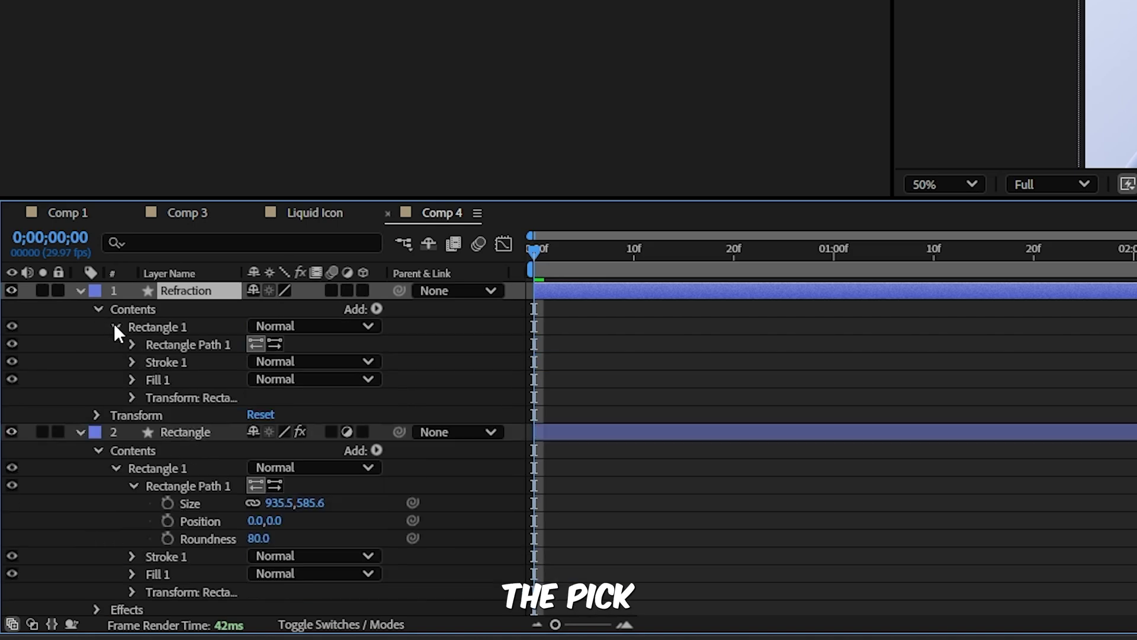
{"action": "left_click", "coordinate": [131, 345]}
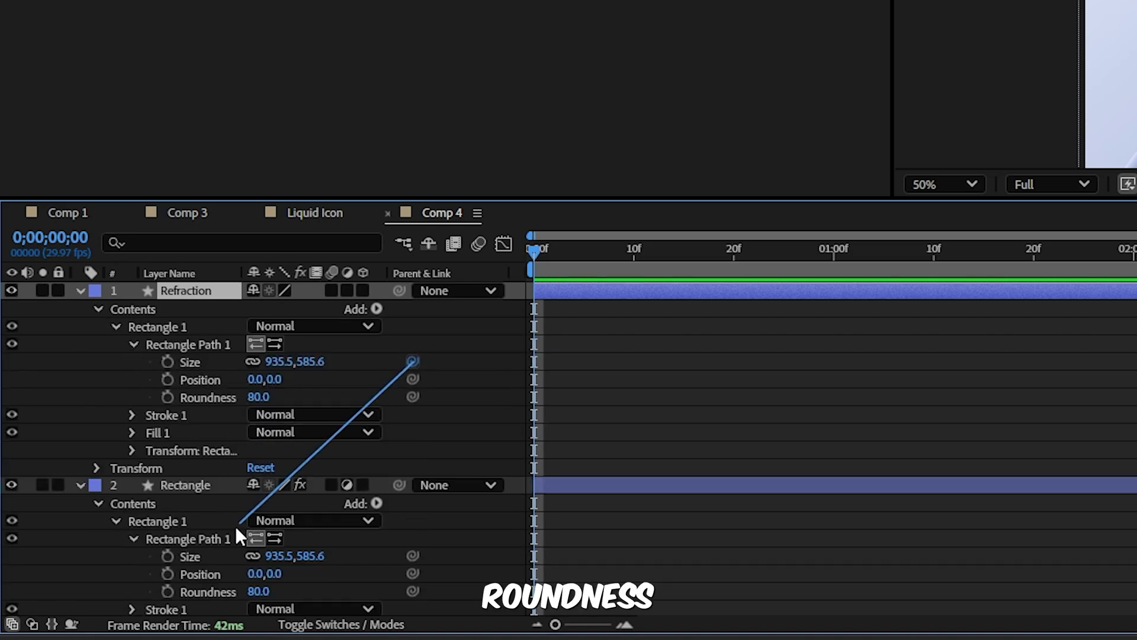
{"action": "left_click_drag", "start_coordinate": [236, 525], "coordinate": [206, 560]}
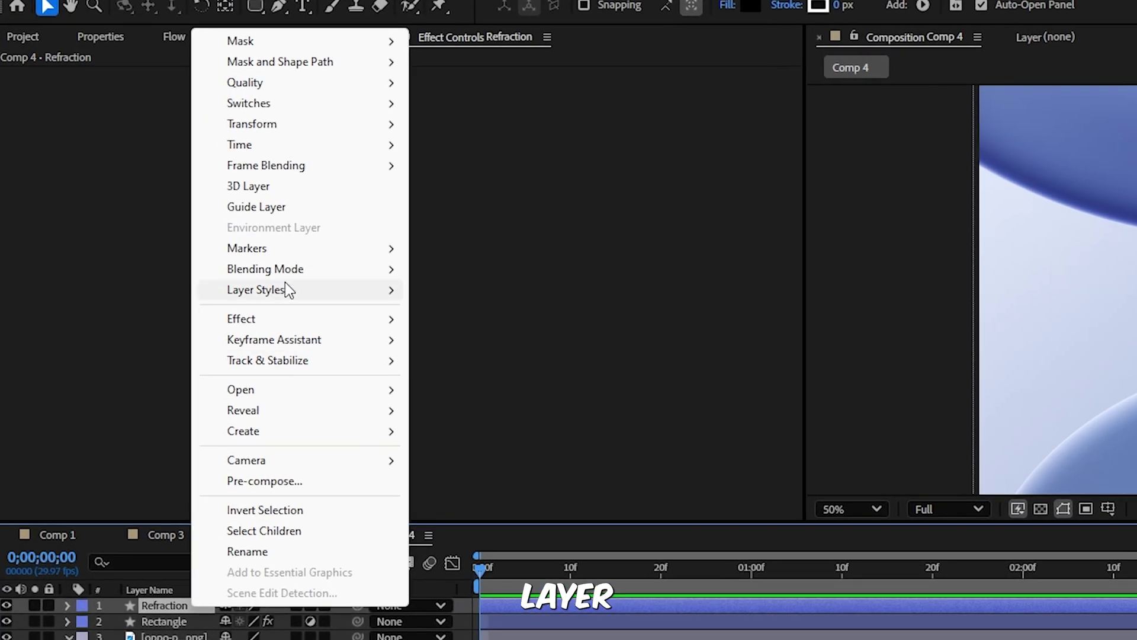
Step: Add an Inner Glow layer style to Refraction: Normal blend mode, white, size 35
{"action": "mouse_move", "coordinate": [186, 222]}
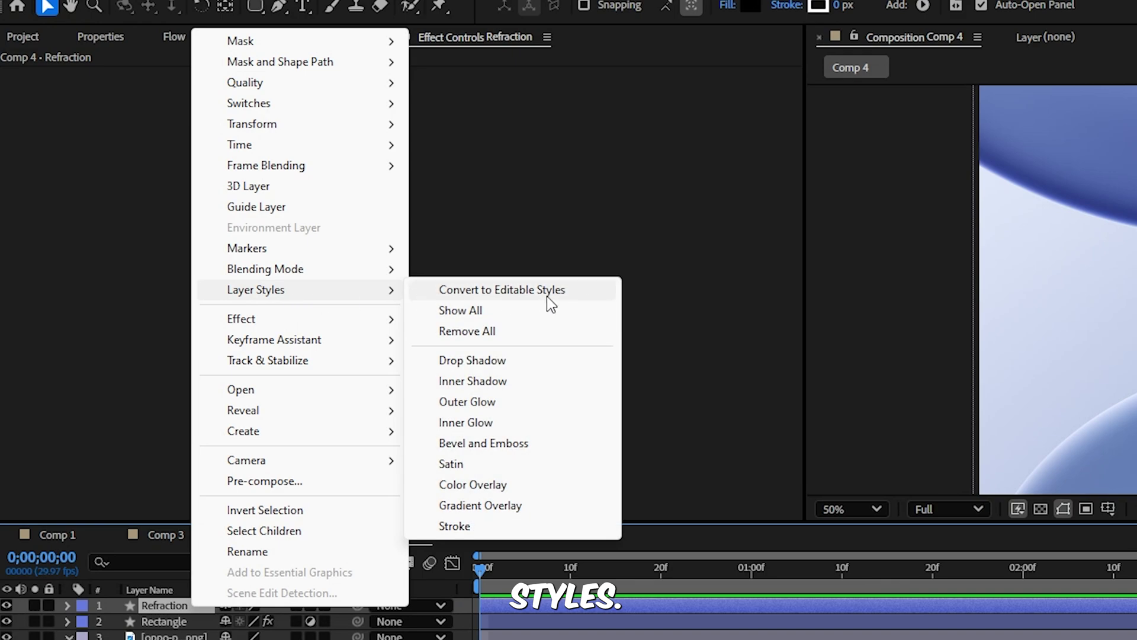
{"action": "left_click", "coordinate": [538, 423]}
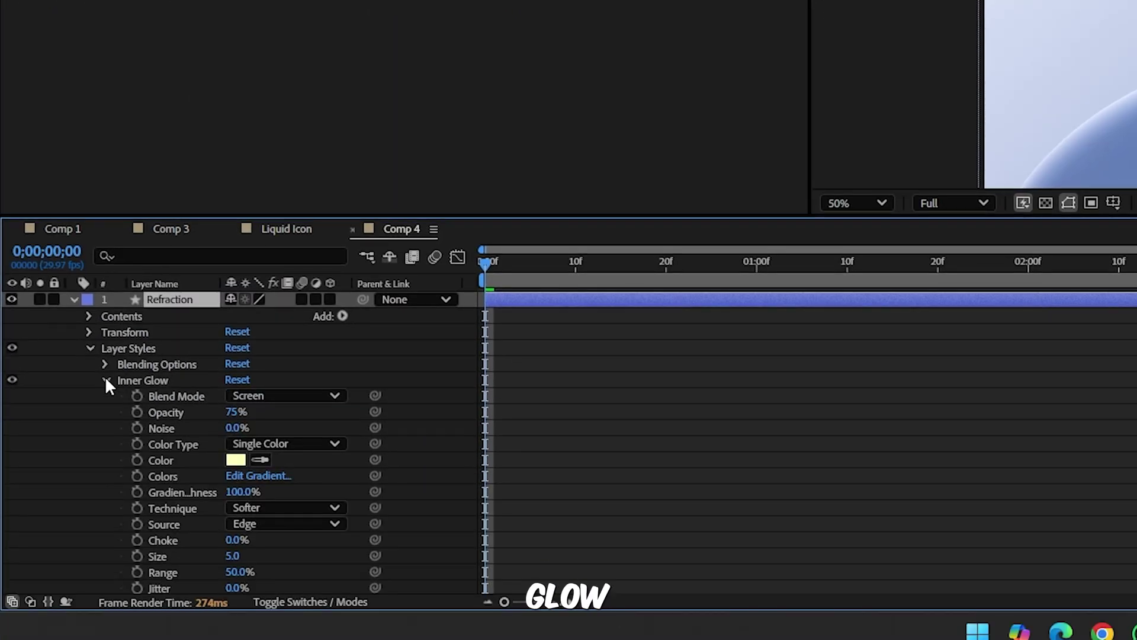
{"action": "scroll", "coordinate": [121, 392], "scroll_direction": "down", "scroll_amount": 2}
{"action": "left_click", "coordinate": [281, 347]}
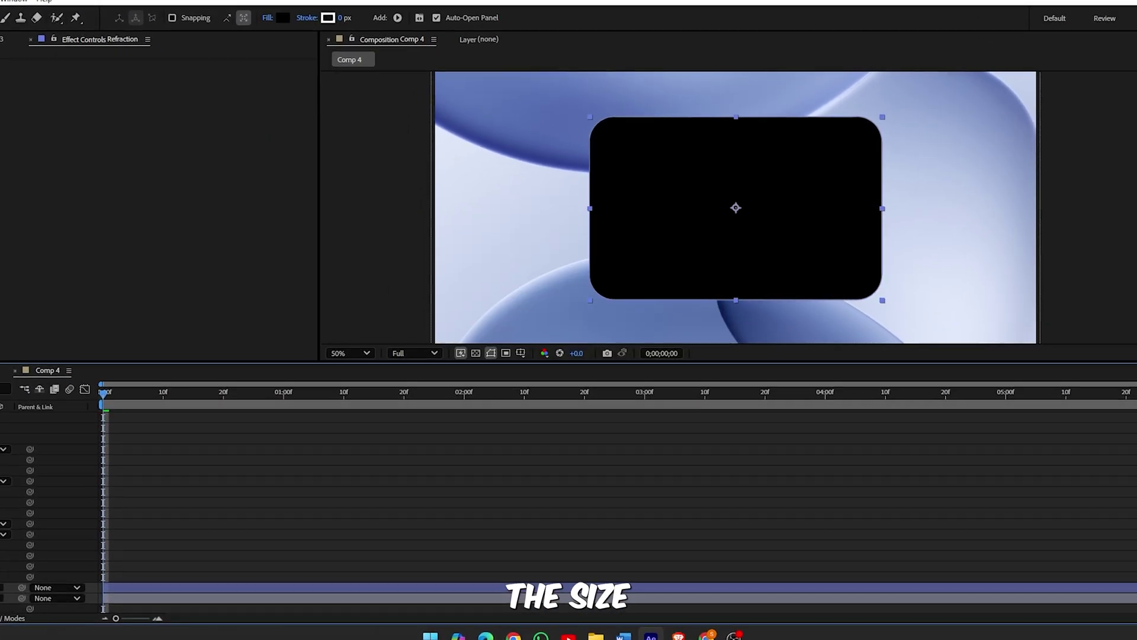
{"action": "left_click", "coordinate": [0, 555]}
{"action": "type", "text": "35"}
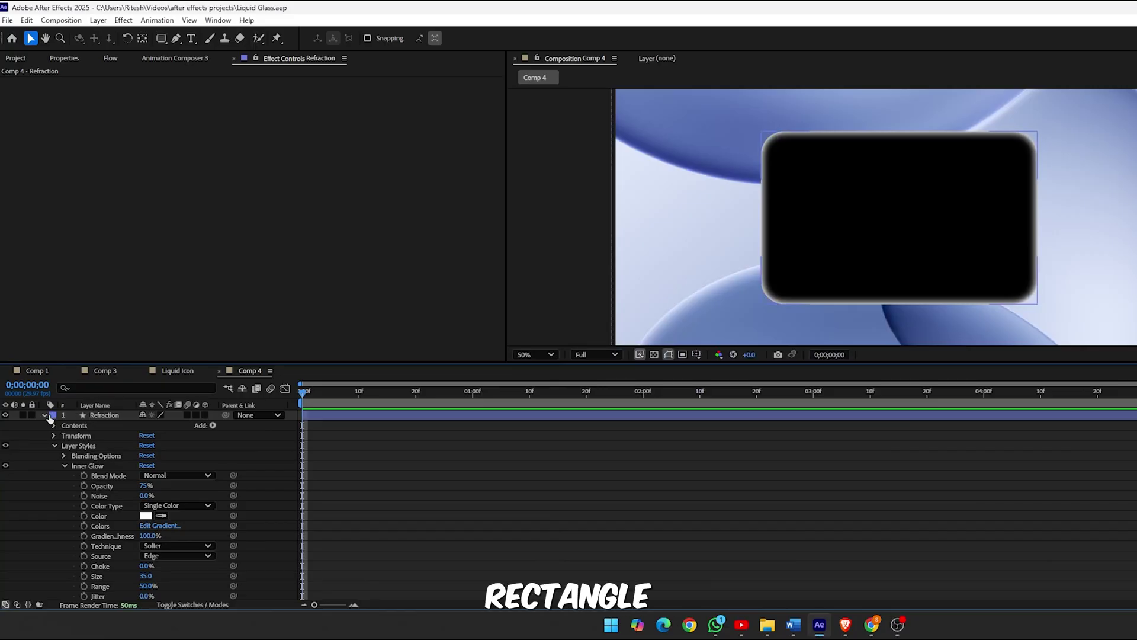
Step: Collapse Refraction's properties and select the Rectangle layer
{"action": "left_click", "coordinate": [45, 414]}
{"action": "left_click", "coordinate": [89, 425]}
{"action": "key", "text": "ctrl+space"}
Step: Apply Displacement Map to Rectangle using Refraction's Effects & Masks, Luminance for both directions
{"action": "type", "text": "d"}
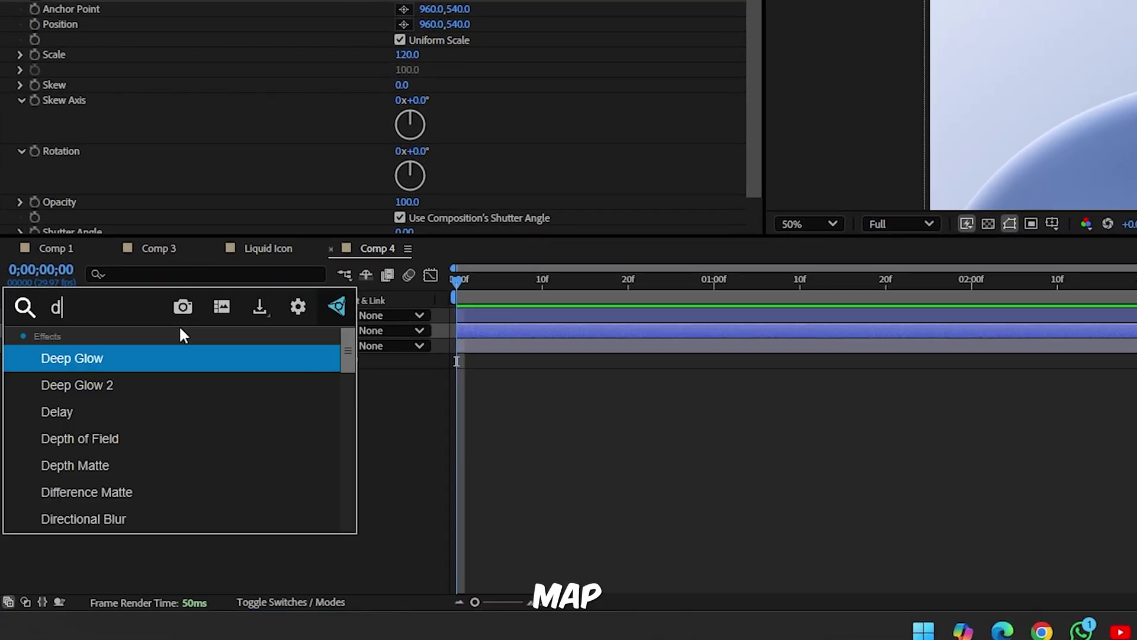
{"action": "type", "text": "is"}
{"action": "left_click", "coordinate": [165, 357]}
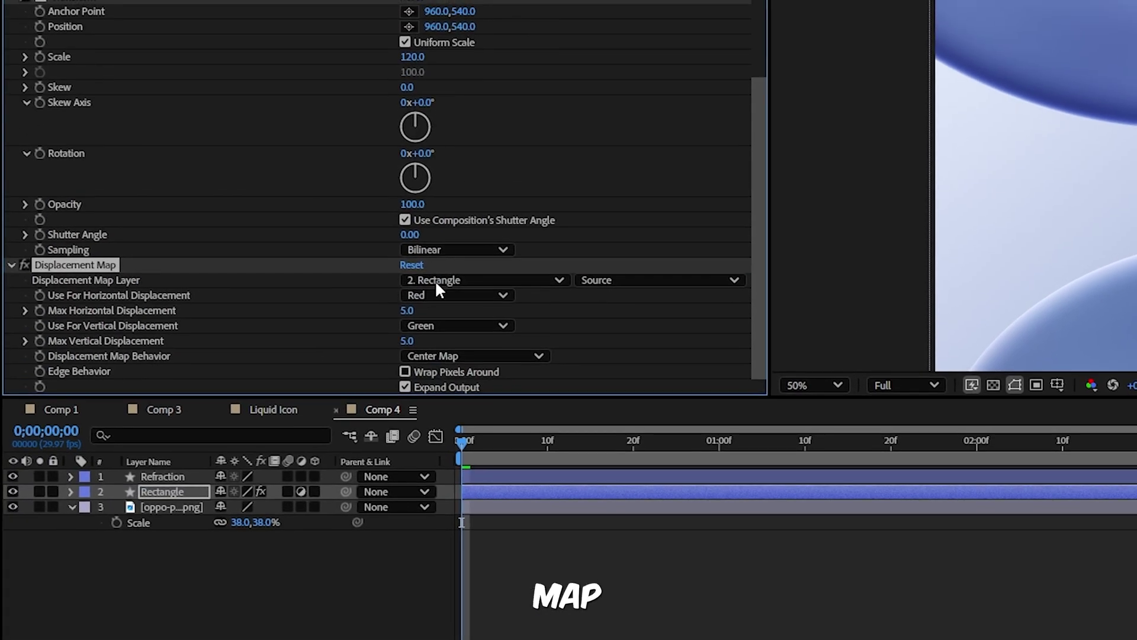
{"action": "left_click", "coordinate": [448, 146]}
{"action": "left_click", "coordinate": [453, 189]}
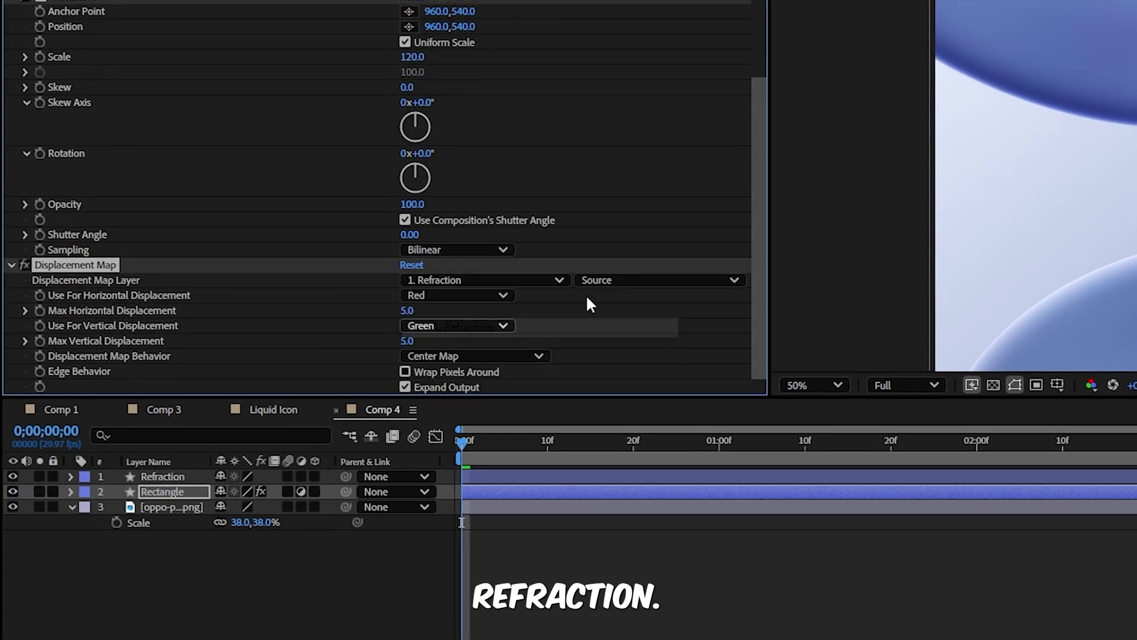
{"action": "left_click", "coordinate": [598, 280]}
{"action": "left_click", "coordinate": [628, 341]}
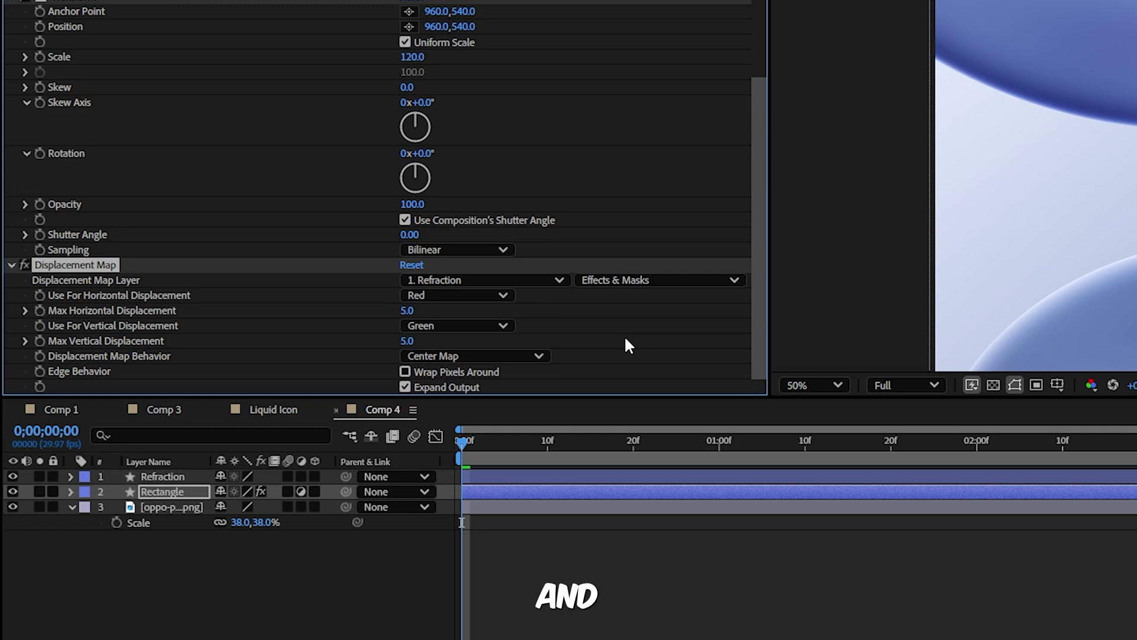
{"action": "left_click", "coordinate": [451, 295]}
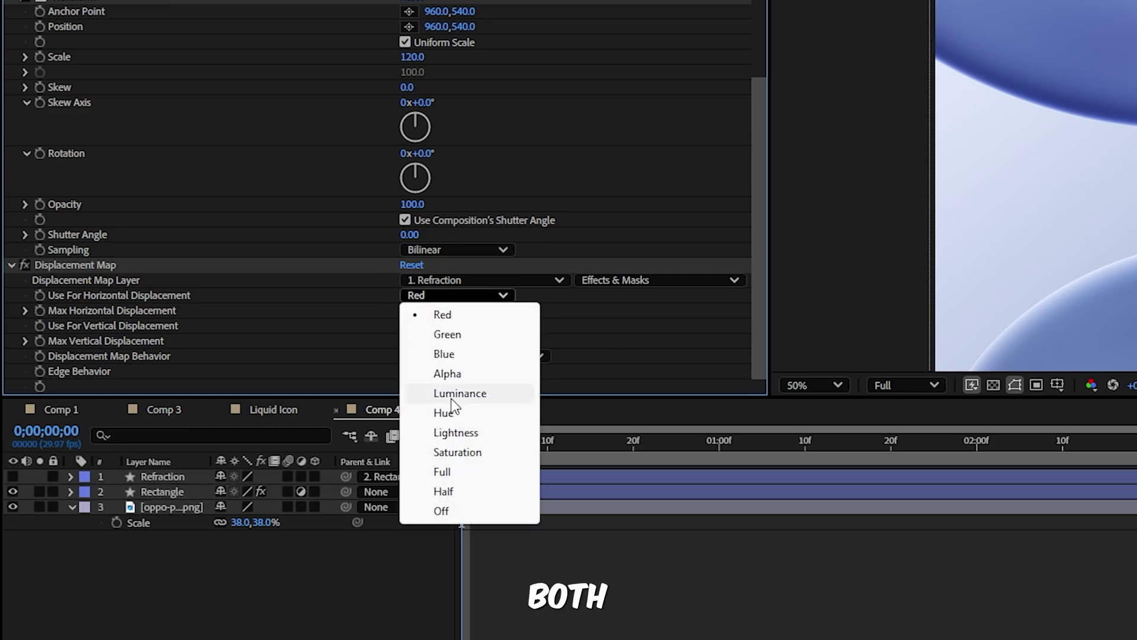
{"action": "left_click", "coordinate": [455, 394]}
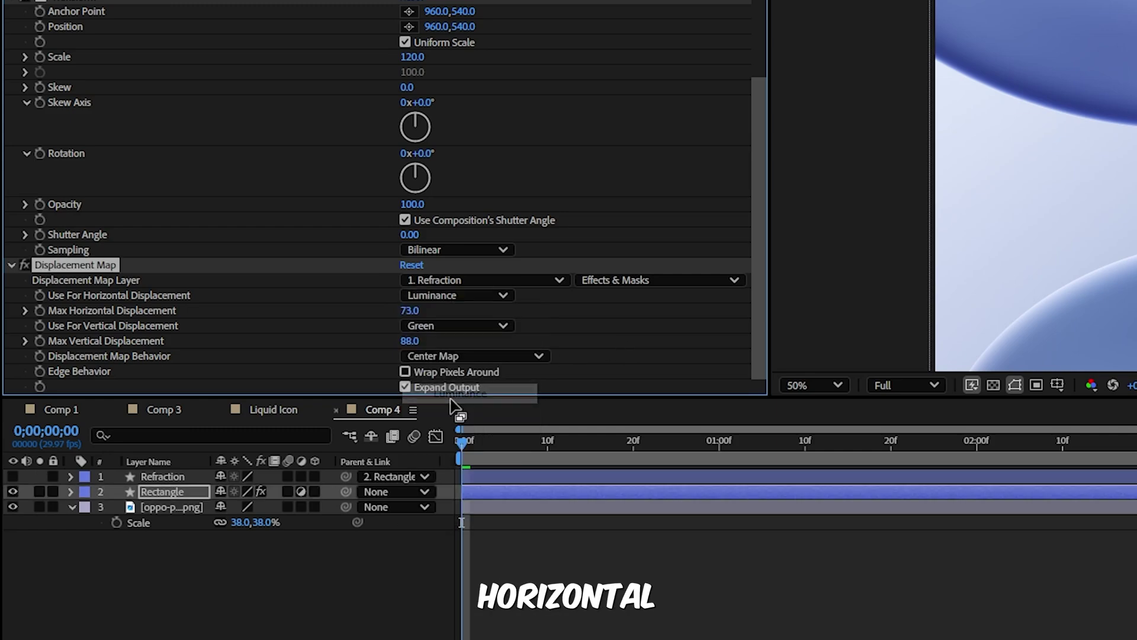
{"action": "left_click", "coordinate": [453, 325]}
{"action": "left_click", "coordinate": [449, 427]}
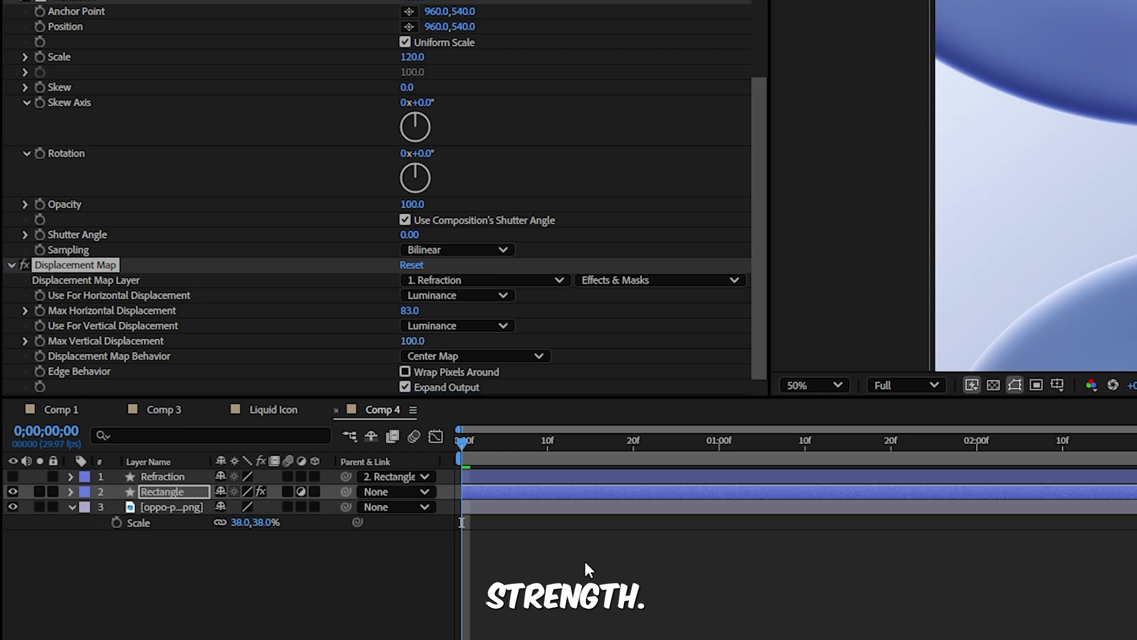
Step: Parent Refraction to Rectangle, shift the glass rectangle left, and hide Refraction
{"action": "left_click", "coordinate": [591, 590]}
{"action": "key", "text": "comma"}
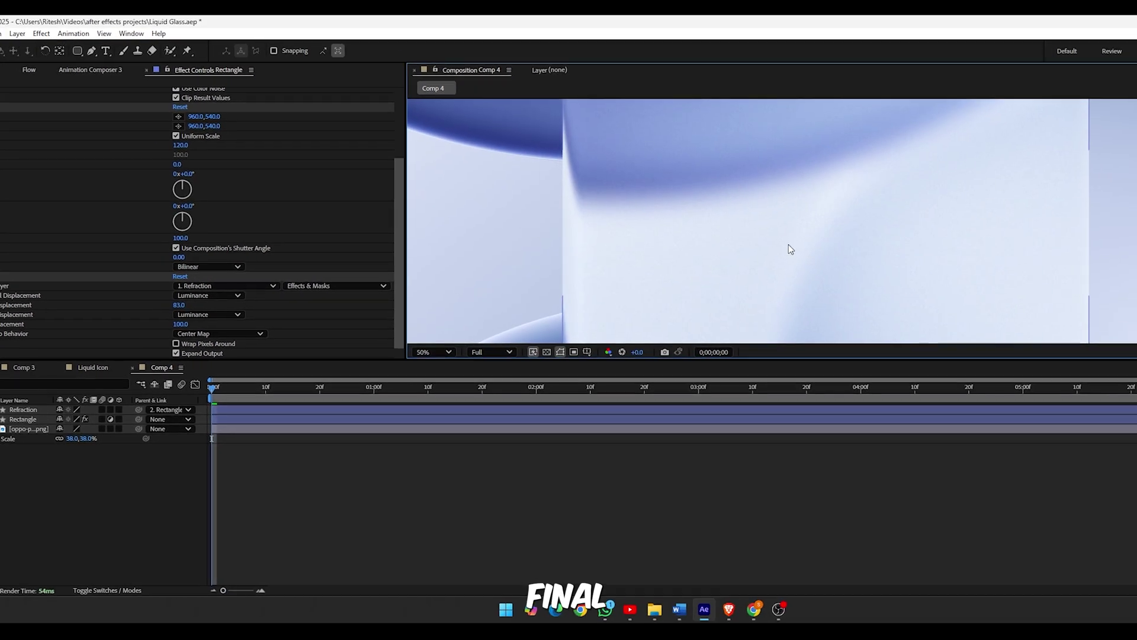
{"action": "left_click_drag", "start_coordinate": [292, 379], "coordinate": [59, 384]}
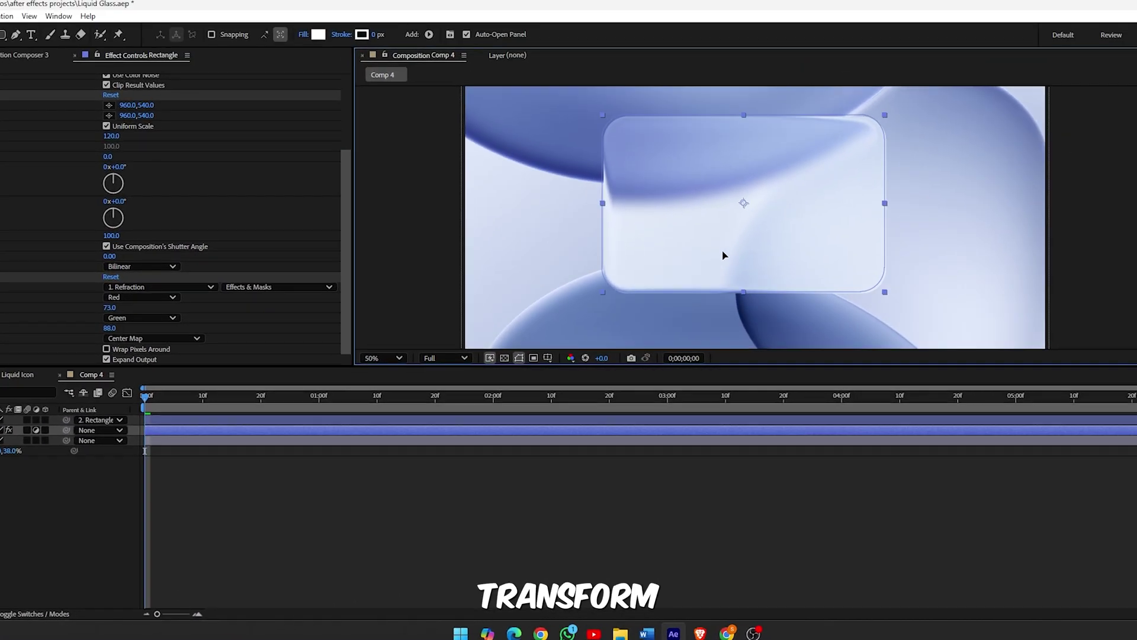
{"action": "left_click_drag", "start_coordinate": [722, 255], "coordinate": [602, 233]}
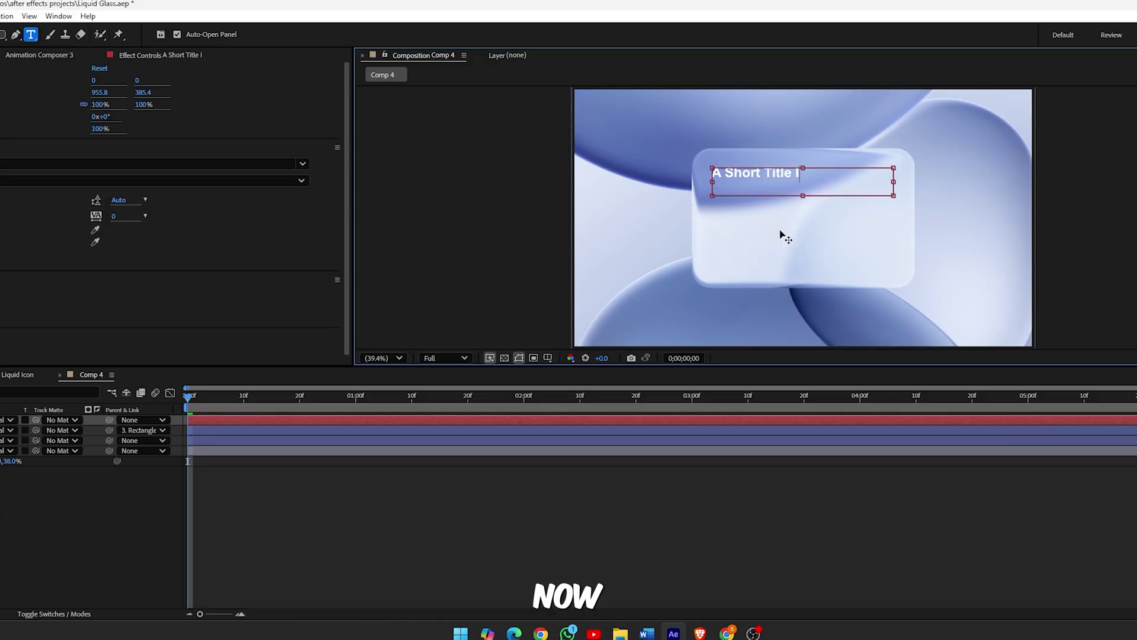
{"action": "left_click", "coordinate": [27, 420]}
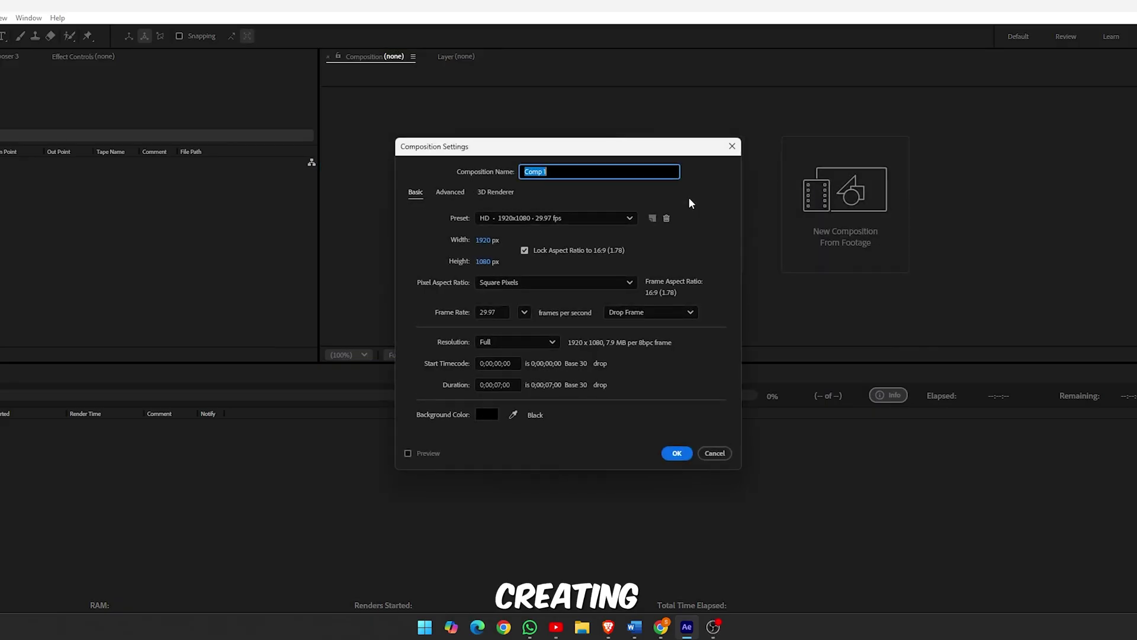
Step: Name the new HD 1920×1080 composition Liquid Comp
{"action": "type", "text": "Liq"}
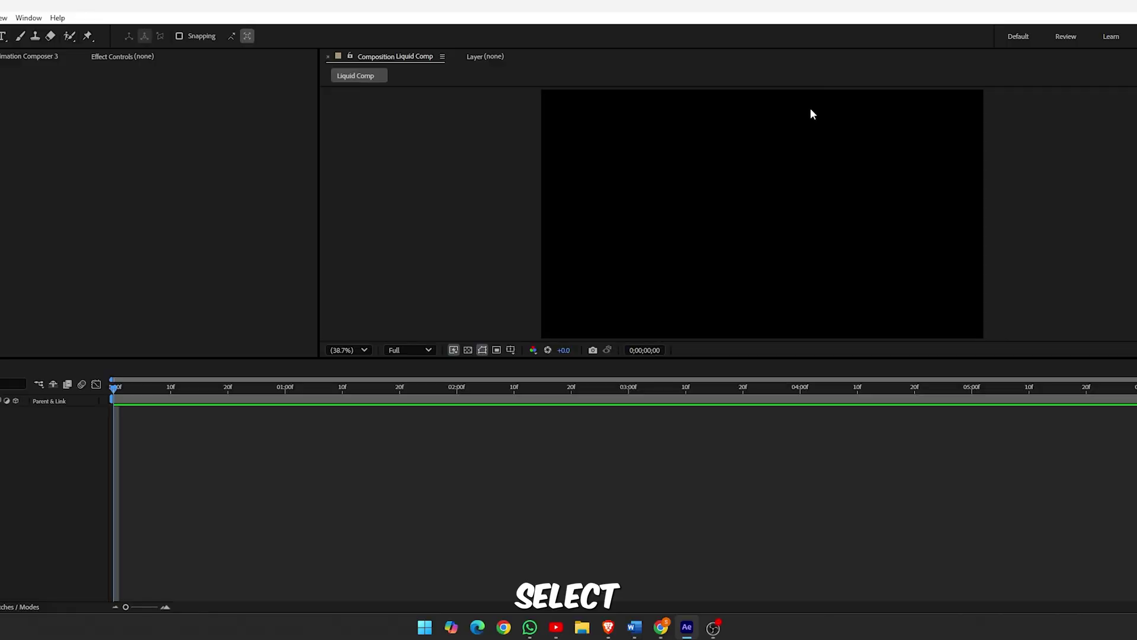
Step: Draw a white 971.5×276.5 rectangle with roundness 379 and reveal its path and transform properties
{"action": "left_click", "coordinate": [257, 62]}
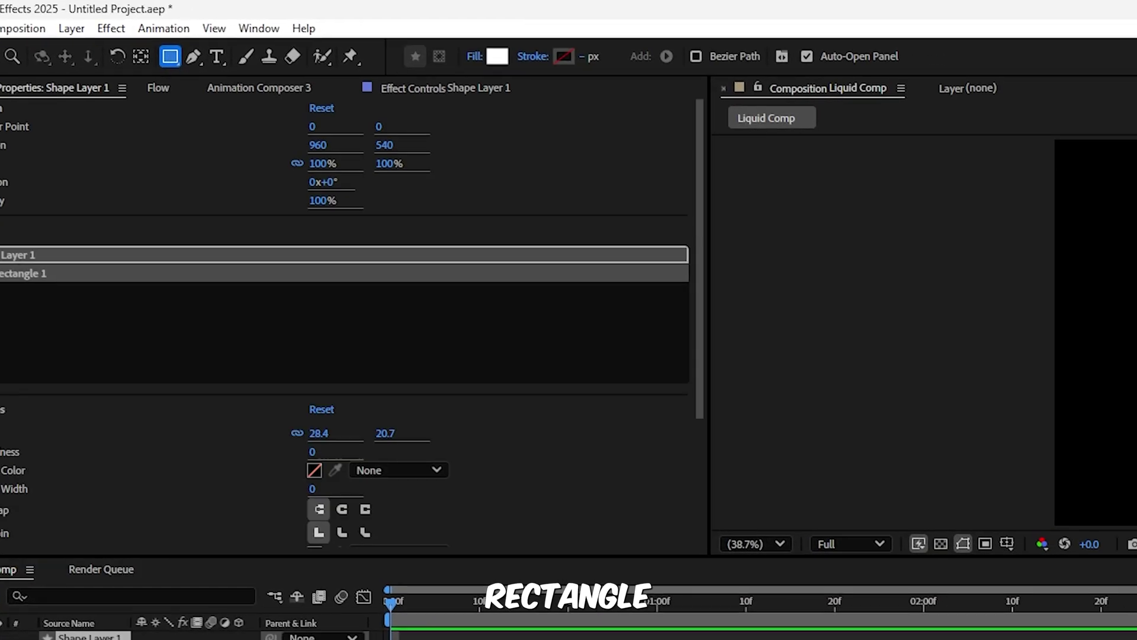
{"action": "left_click_drag", "start_coordinate": [645, 345], "coordinate": [710, 344]}
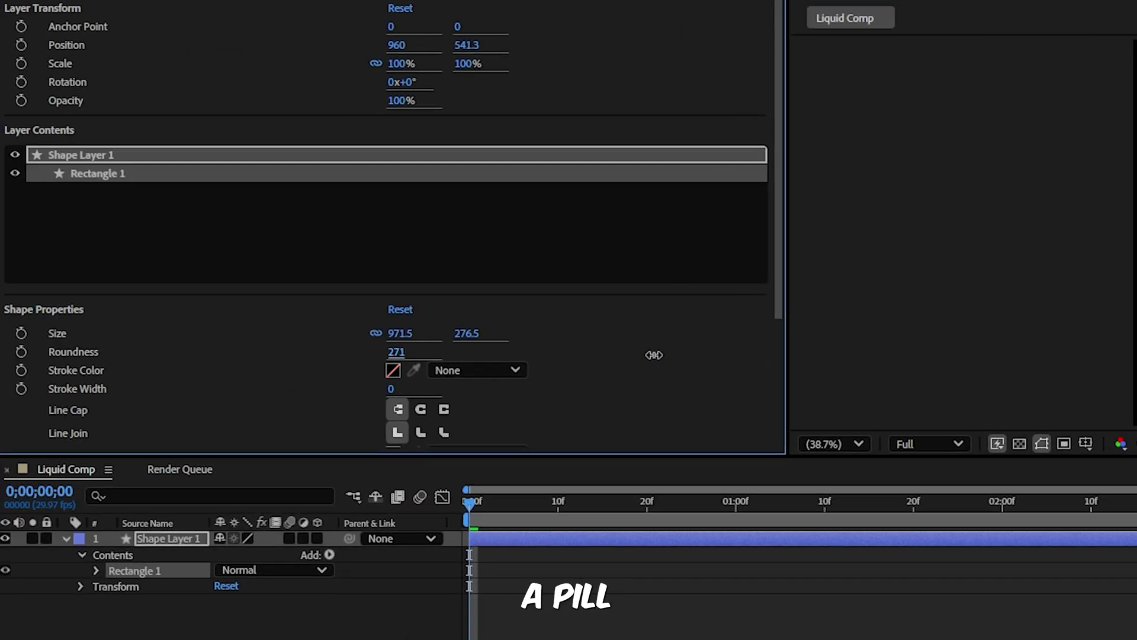
{"action": "left_click", "coordinate": [95, 571]}
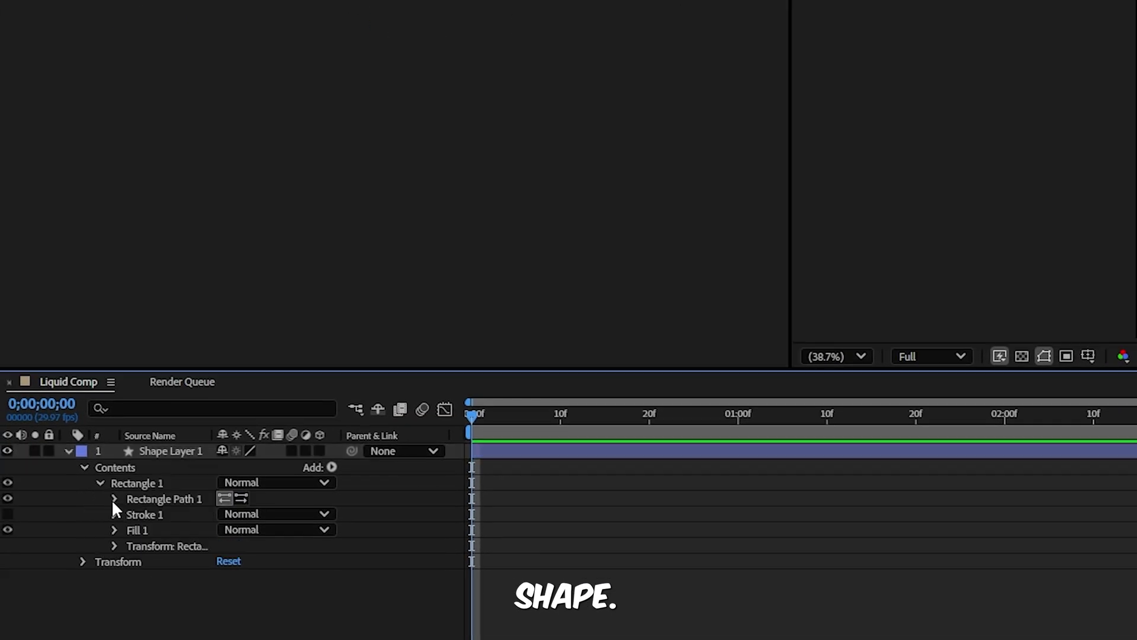
{"action": "left_click", "coordinate": [113, 585]}
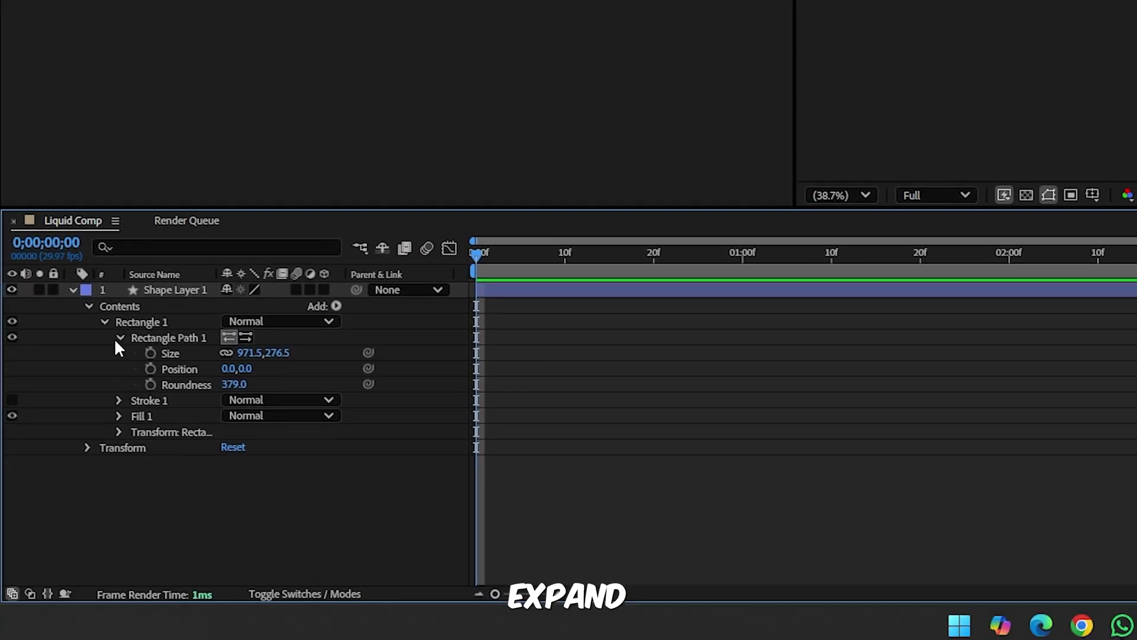
{"action": "left_click", "coordinate": [119, 432]}
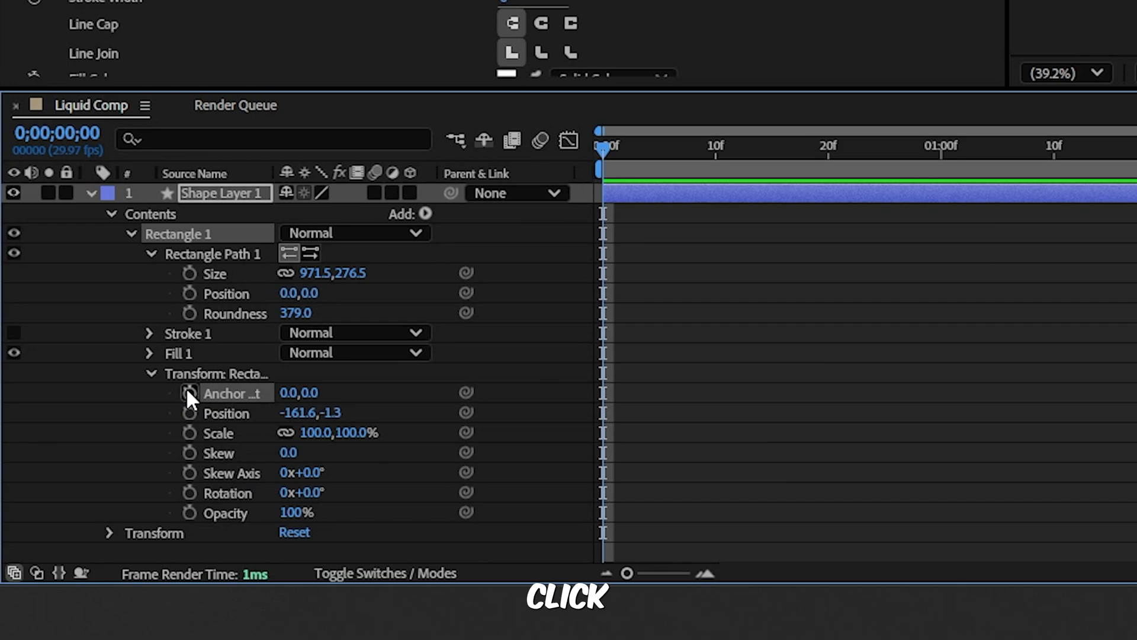
Step: Give Rectangle 1's anchor point the expression [w/-2,h/2] and shift the pill slightly left
{"action": "left_click", "coordinate": [35, 482], "text": "alt"}
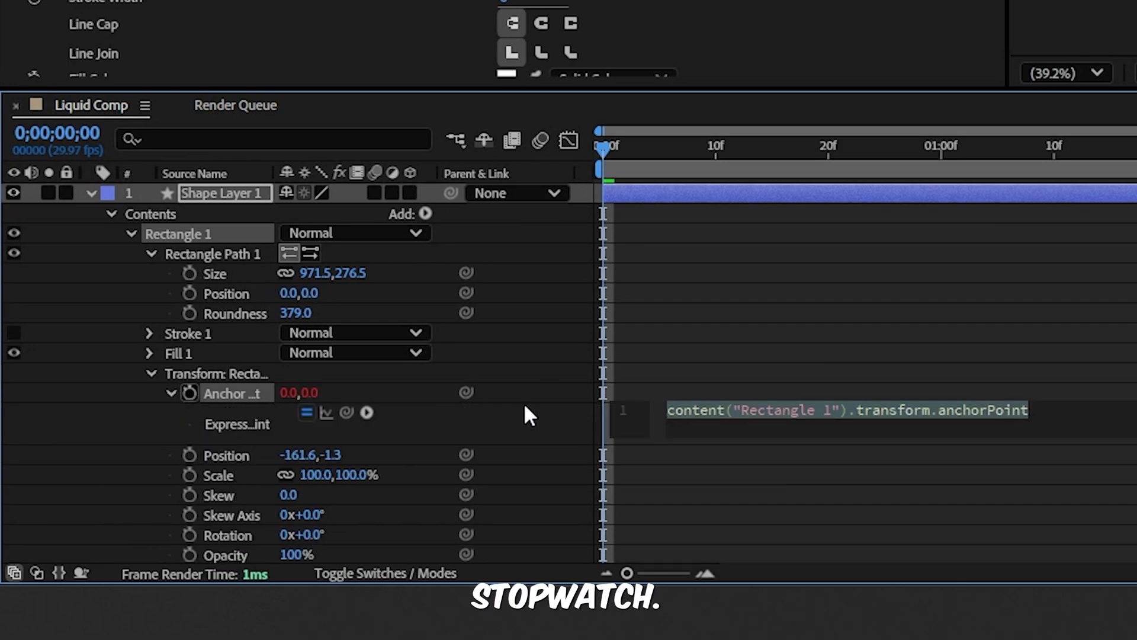
{"action": "type", "text": "w = content(\"Rectangle 1\").content(\"Rectangle Path 1\").size[0]; h = content(\"Rectangle 1\").content(\"Rectangle Path 1\").size[1]; [w/-2,h/2]"}
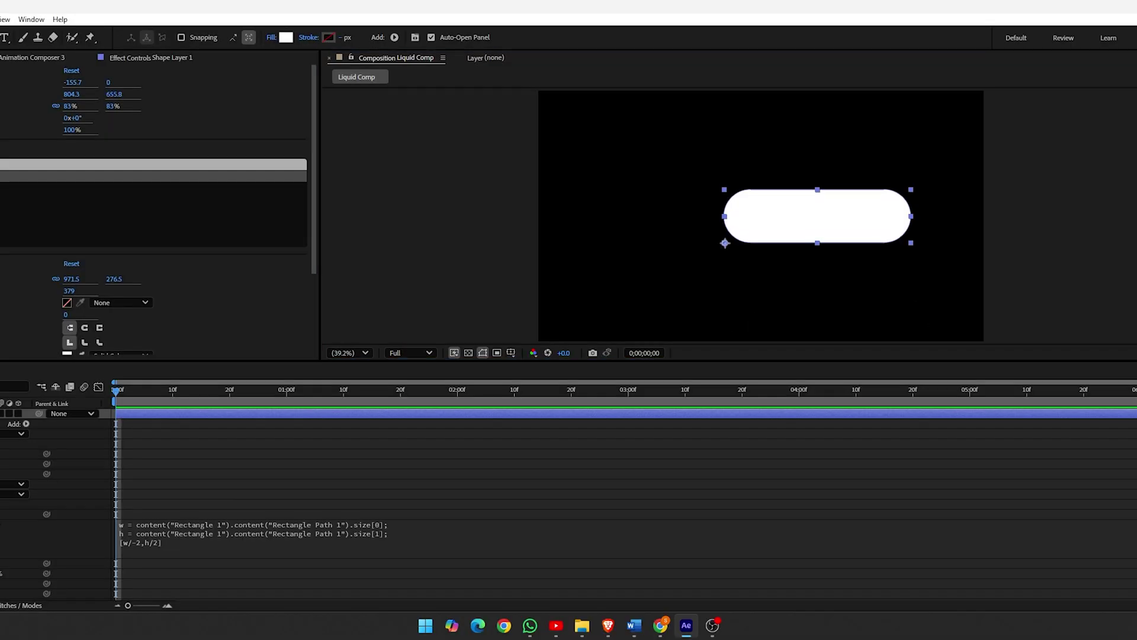
{"action": "left_click_drag", "start_coordinate": [844, 221], "coordinate": [801, 223]}
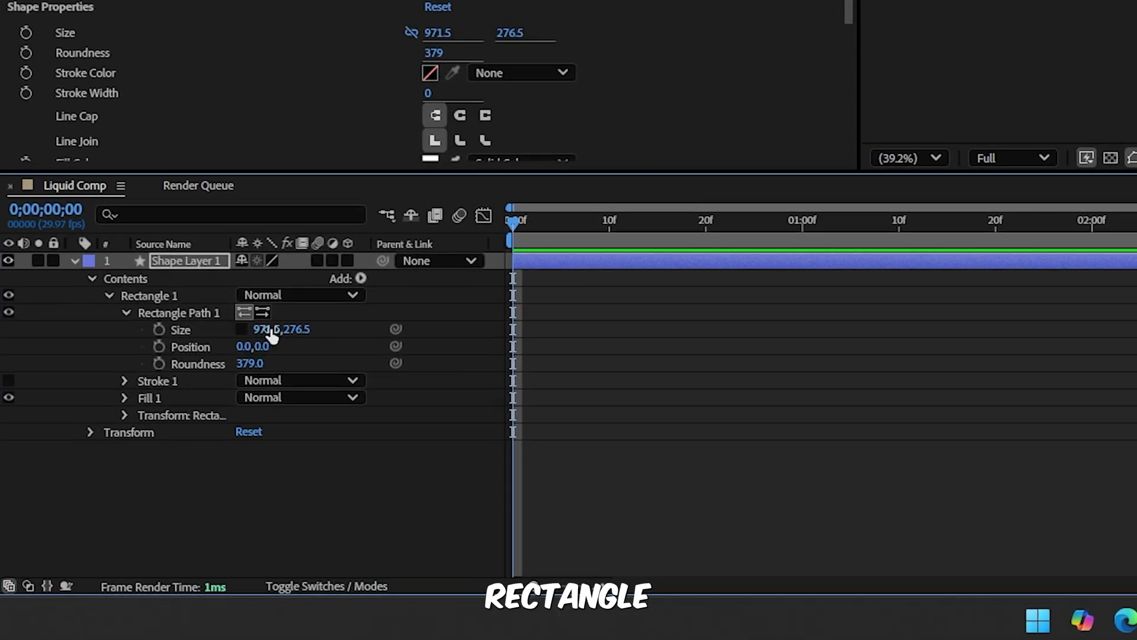
Step: Shrink the pill to a 270×270 circle and set a Size keyframe at the start
{"action": "left_click_drag", "start_coordinate": [267, 329], "coordinate": [219, 332]}
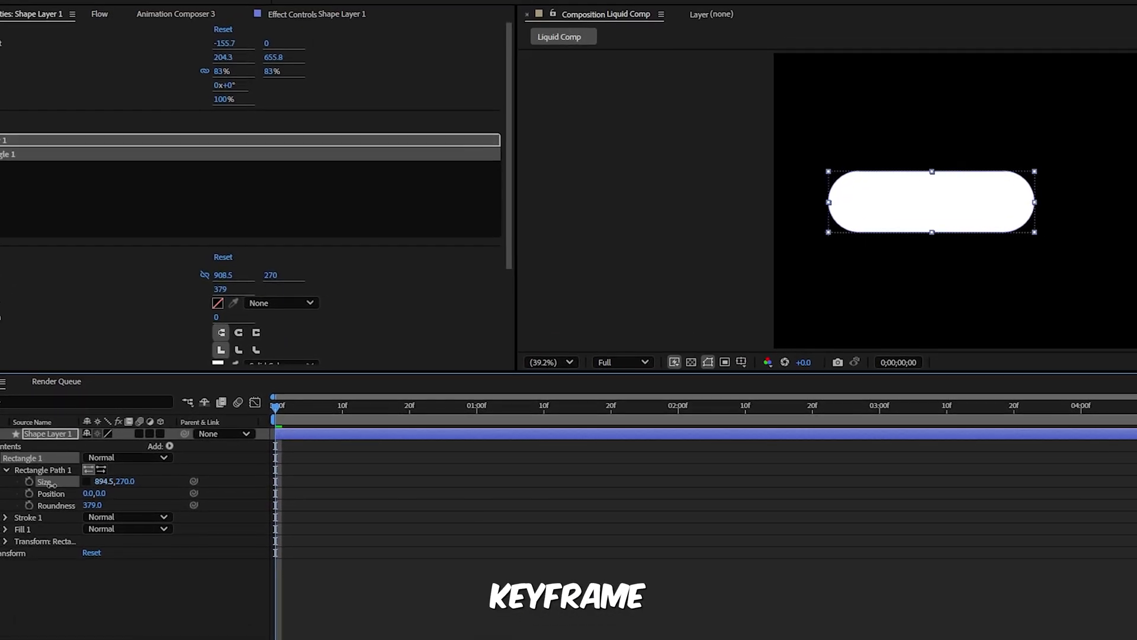
{"action": "left_click_drag", "start_coordinate": [128, 481], "coordinate": [111, 484]}
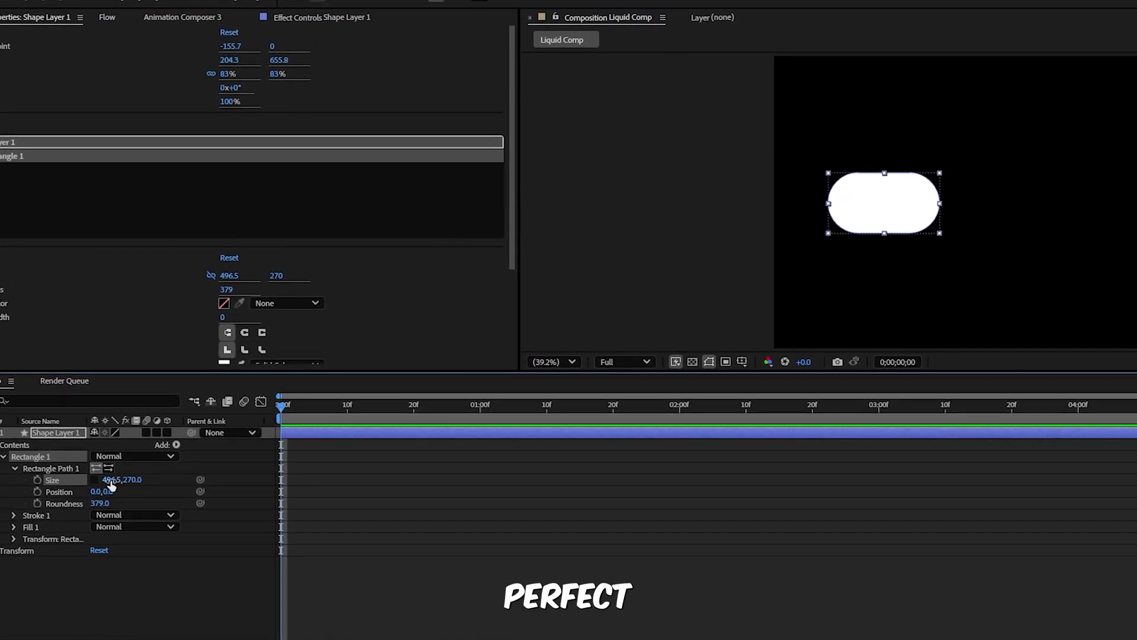
{"action": "type", "text": "270"}
{"action": "key", "text": "Return"}
{"action": "left_click", "coordinate": [36, 480]}
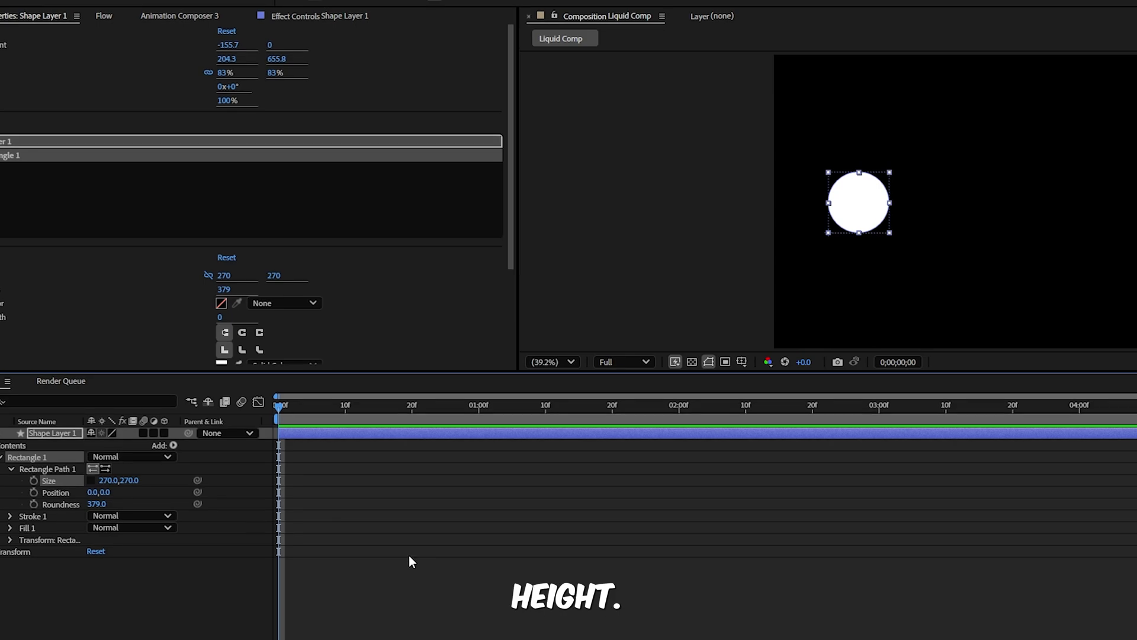
Step: Stretch the width to 991 at 0;00;03;13, Easy Ease both keyframes, and preview
{"action": "left_click", "coordinate": [840, 406]}
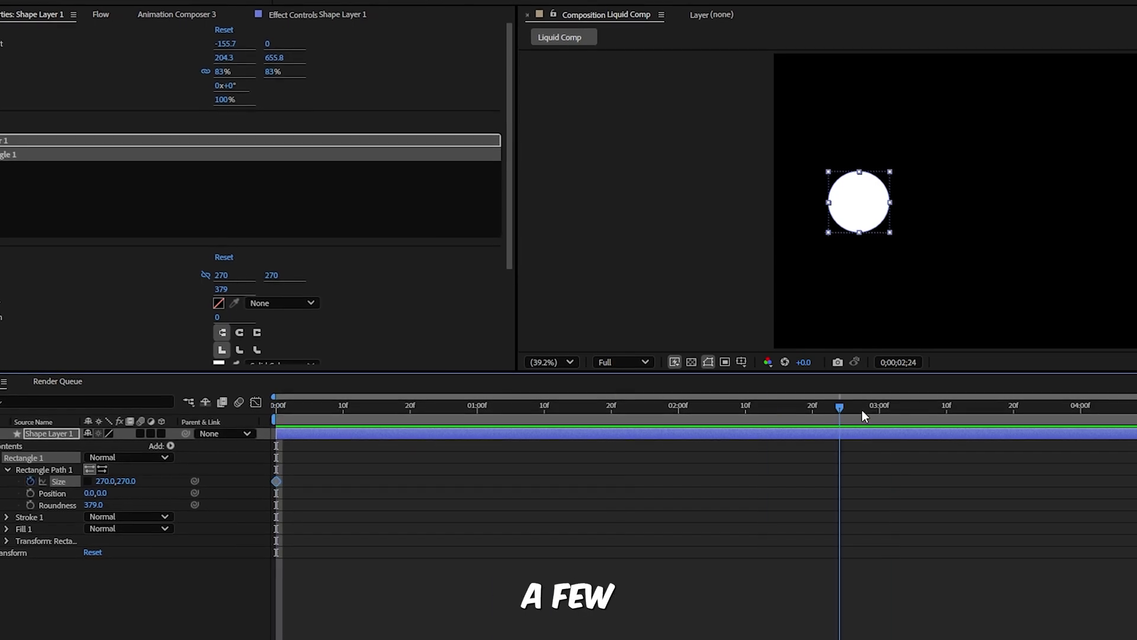
{"action": "left_click", "coordinate": [968, 406]}
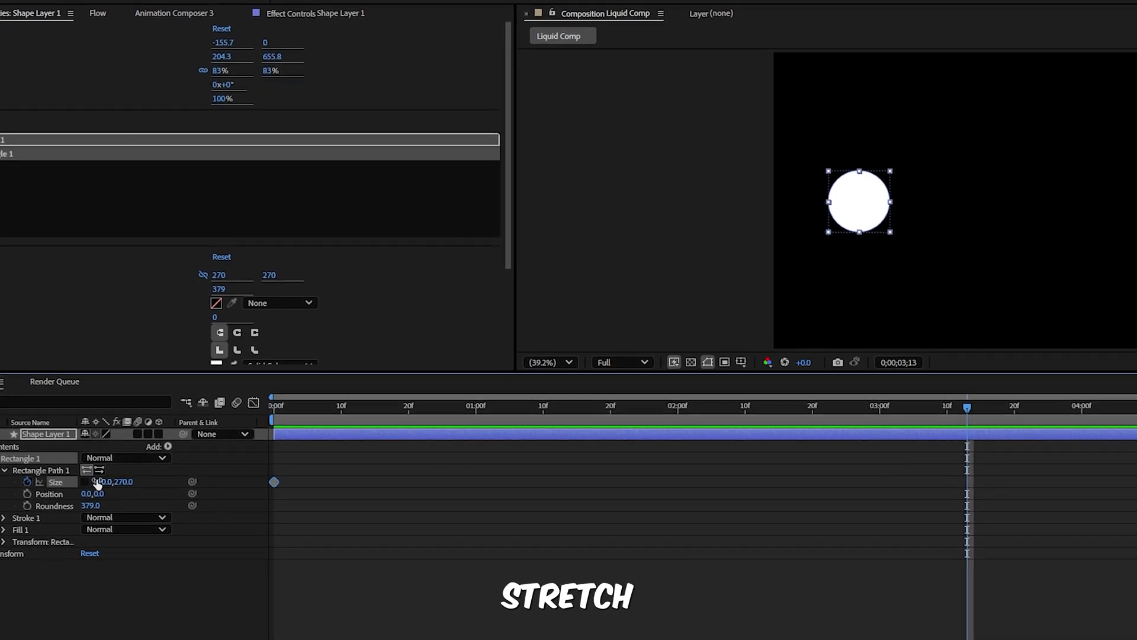
{"action": "left_click_drag", "start_coordinate": [104, 481], "coordinate": [569, 456]}
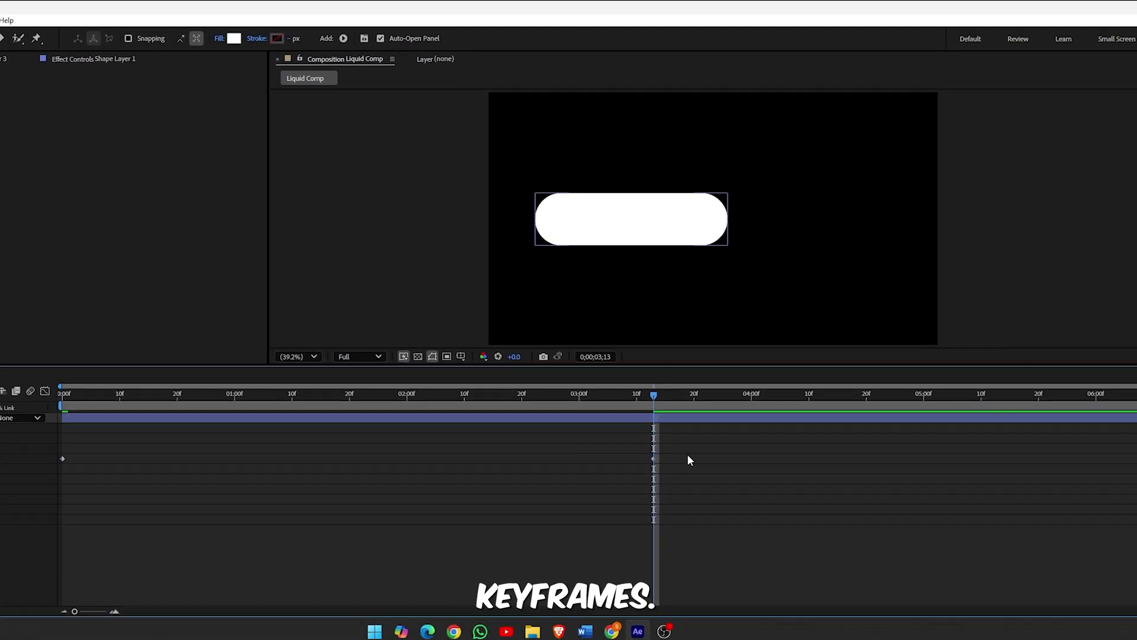
{"action": "left_click_drag", "start_coordinate": [1011, 479], "coordinate": [204, 497]}
{"action": "left_click", "coordinate": [40, 391]}
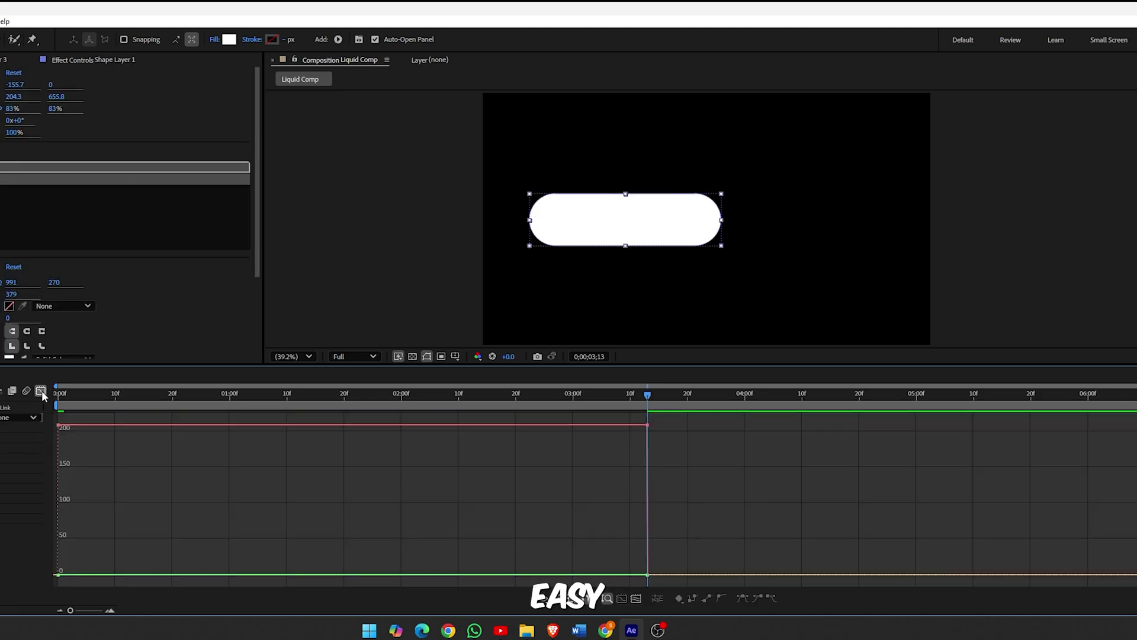
{"action": "key", "text": "F9"}
{"action": "left_click", "coordinate": [622, 600]}
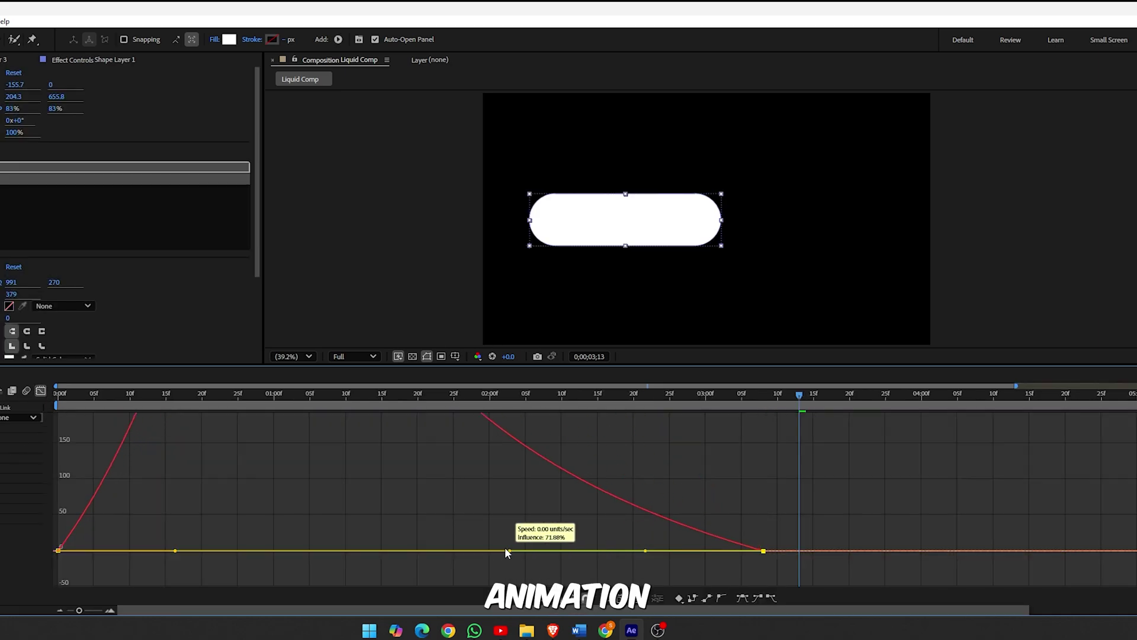
{"action": "key", "text": "space"}
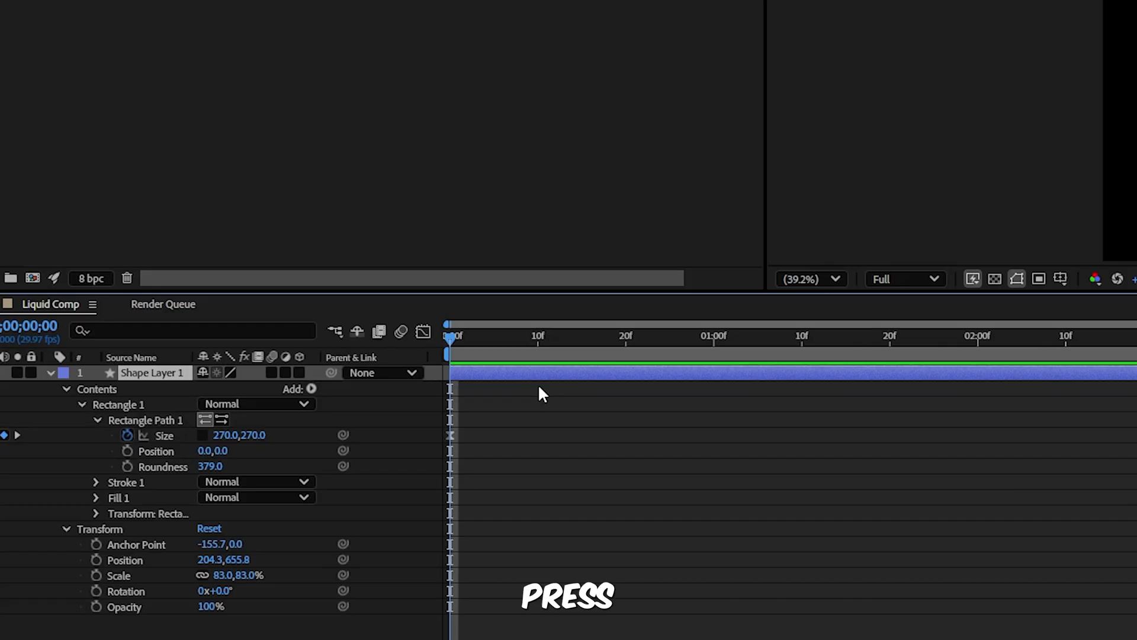
Step: Duplicate Shape Layer 1 and keyframe the original's Position so the circle slides right
{"action": "key", "text": "ctrl+d"}
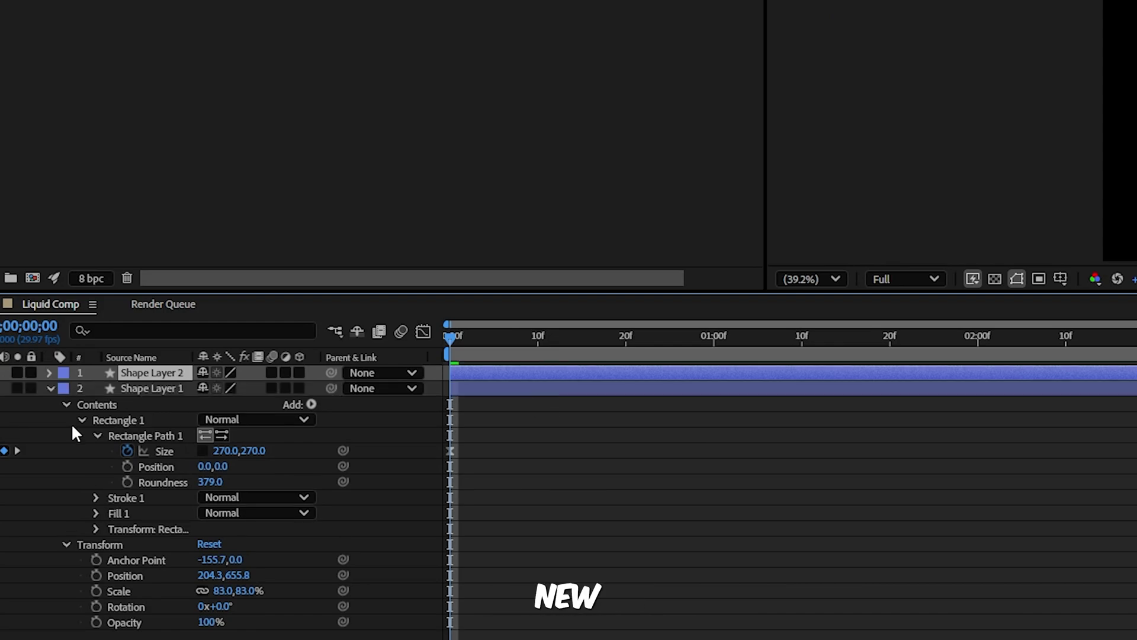
{"action": "left_click", "coordinate": [128, 450]}
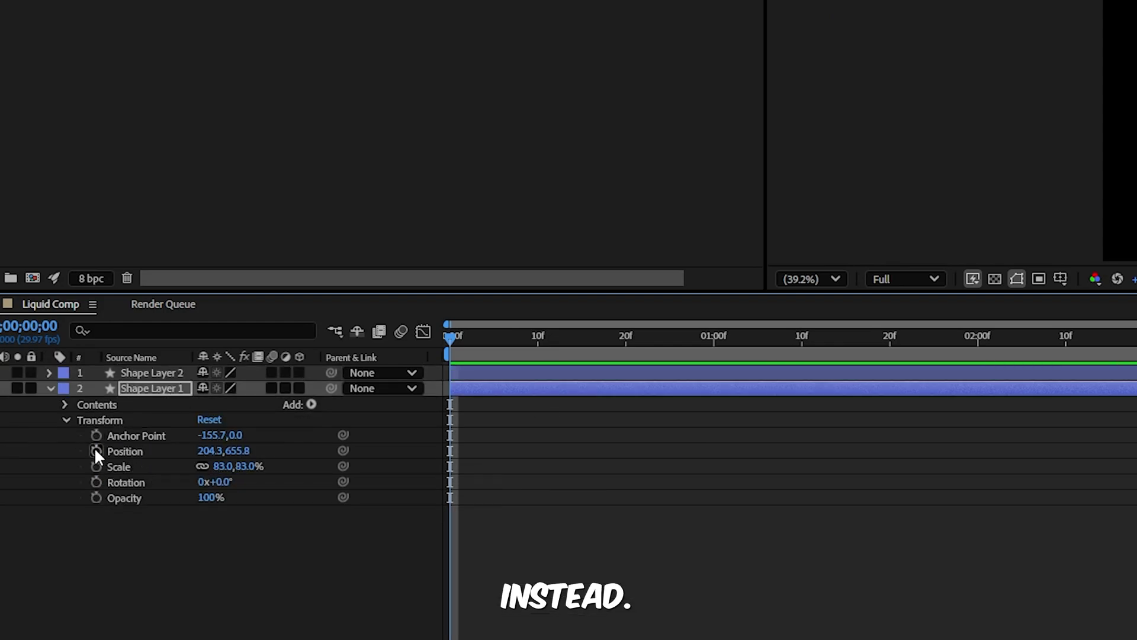
{"action": "left_click", "coordinate": [96, 451]}
{"action": "left_click_drag", "start_coordinate": [450, 336], "coordinate": [1136, 347]}
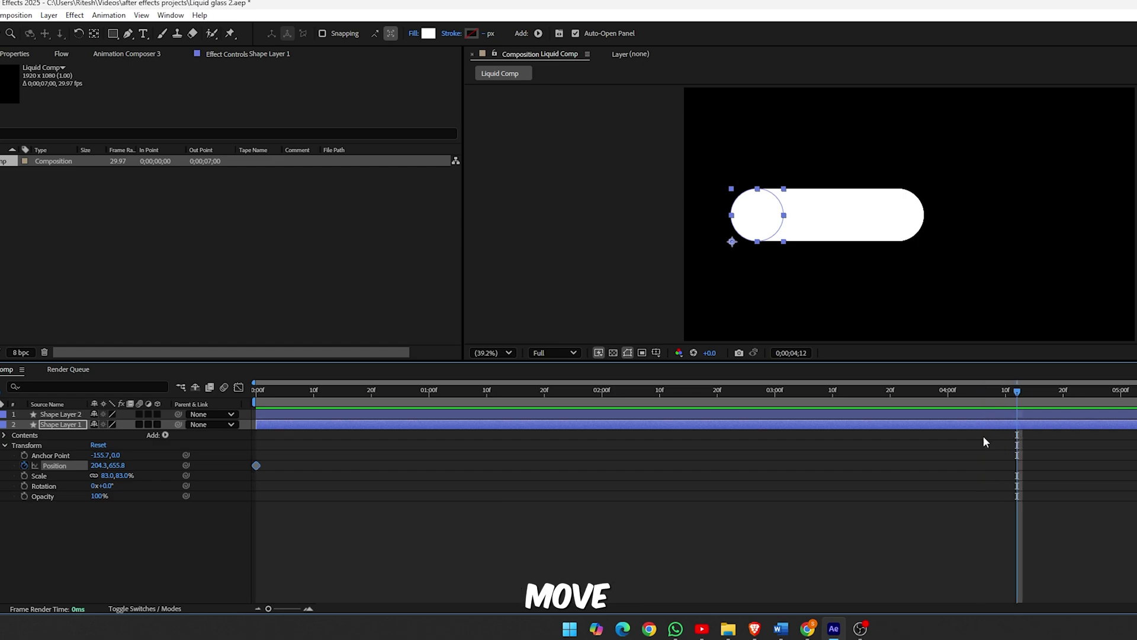
{"action": "left_click_drag", "start_coordinate": [553, 454], "coordinate": [580, 454]}
Step: Select both Position keyframes and name the new adjustment layer Liquid
{"action": "left_click_drag", "start_coordinate": [1057, 476], "coordinate": [140, 444]}
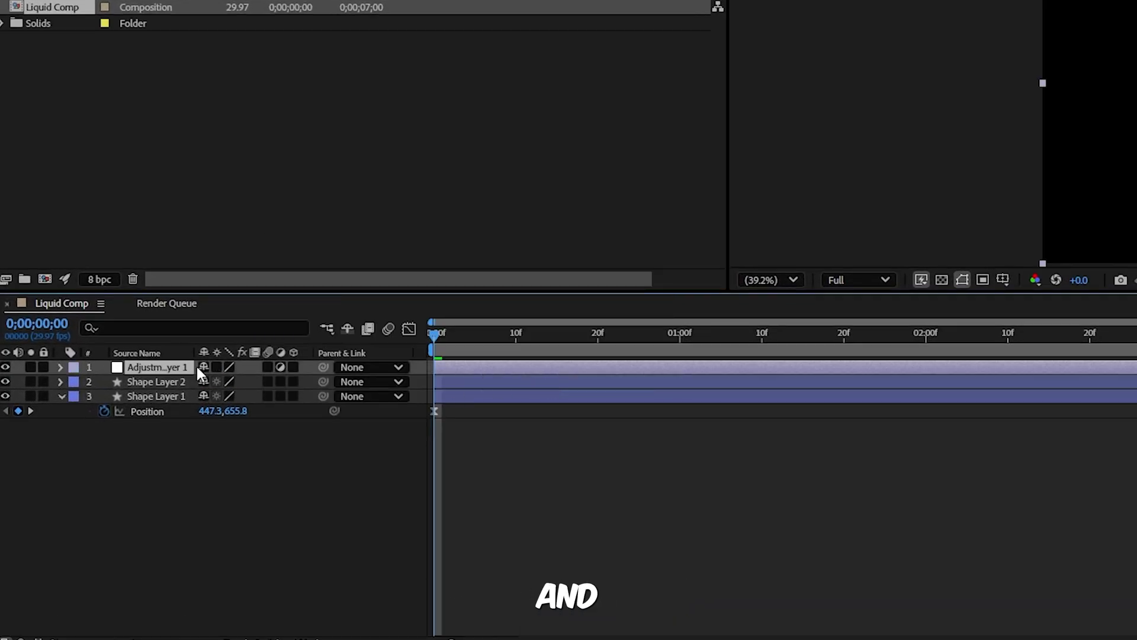
{"action": "key", "text": "Return"}
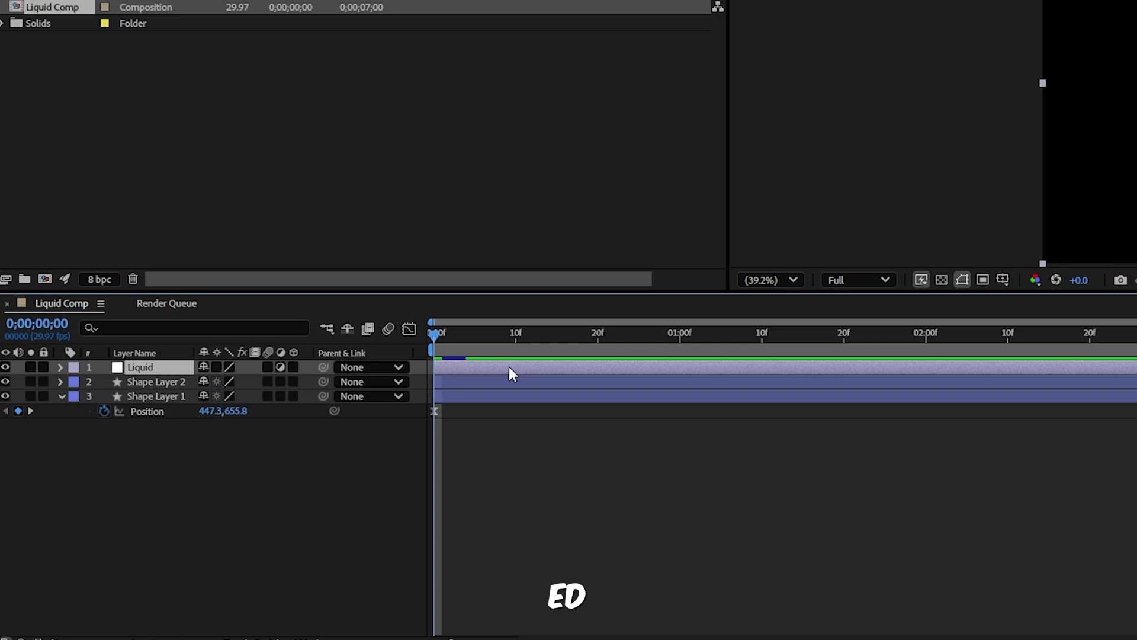
{"action": "key", "text": "ctrl+space"}
Step: Search 'si' and apply Simple Choker to the Liquid adjustment layer
{"action": "type", "text": "si"}
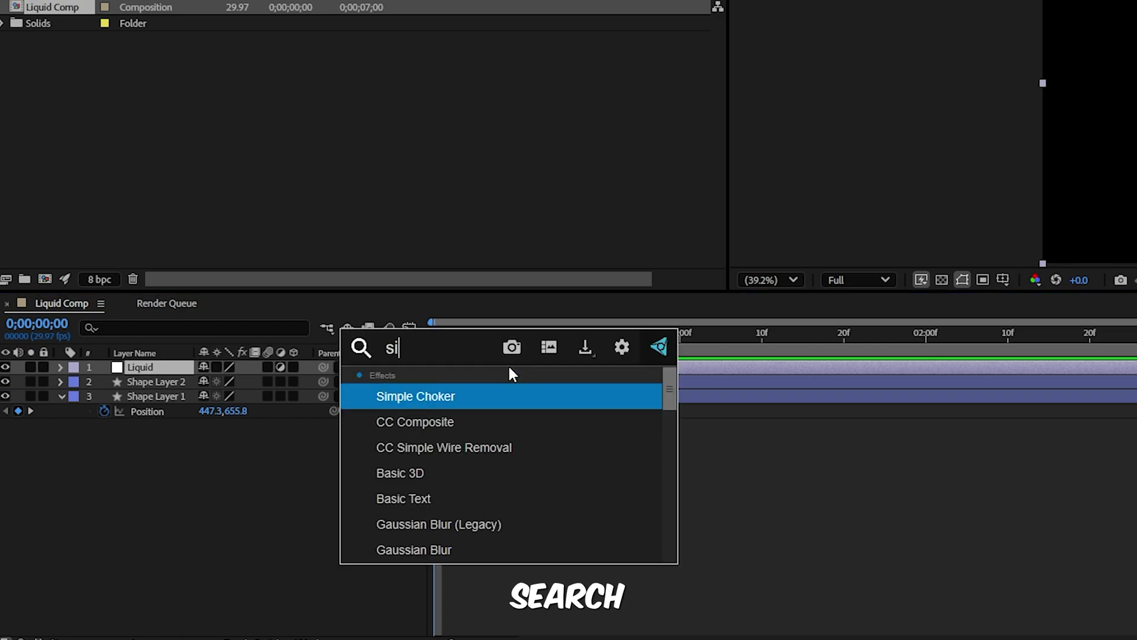
{"action": "left_click", "coordinate": [504, 401]}
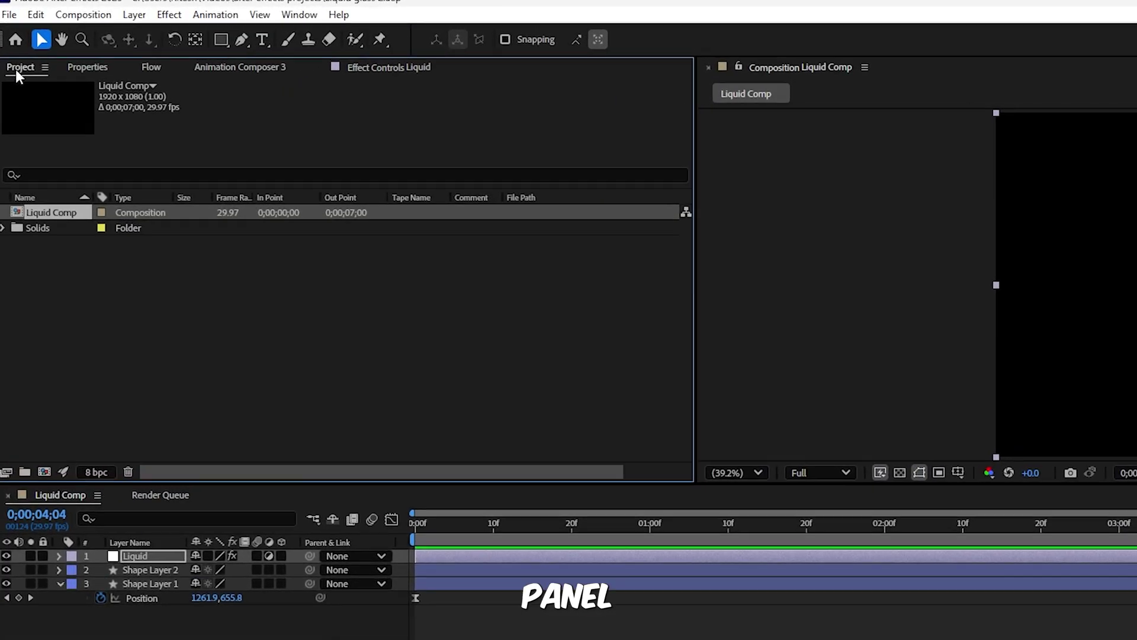
Step: Create a composition named Liquid Comp Displacement with a full-frame rectangle
{"action": "right_click", "coordinate": [64, 215]}
{"action": "left_click", "coordinate": [131, 222]}
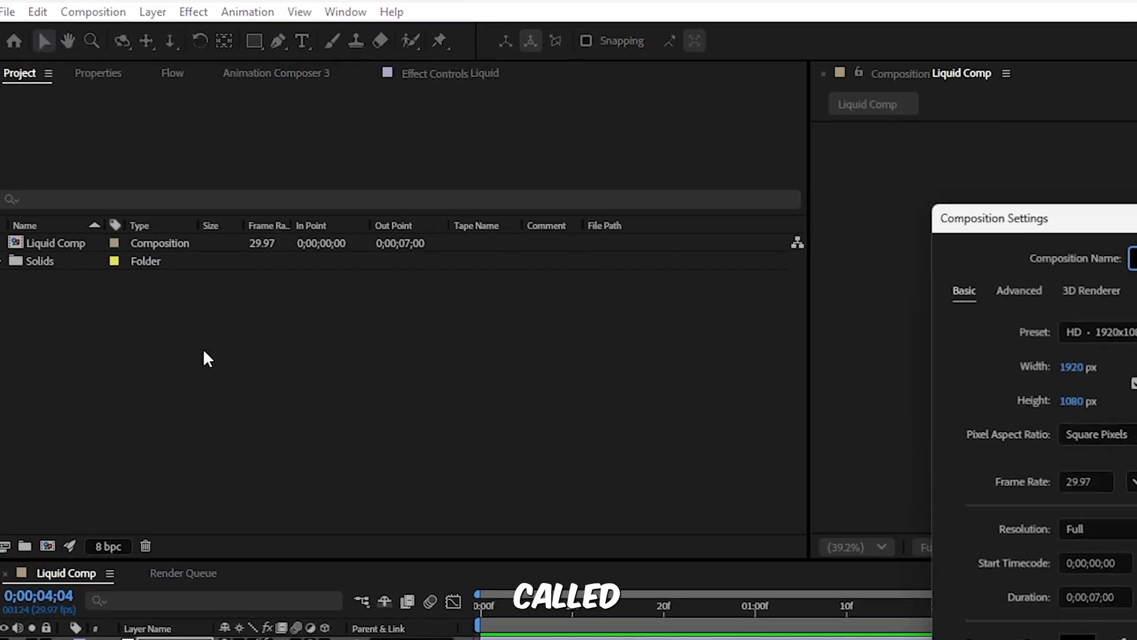
{"action": "type", "text": "Liquid Com"}
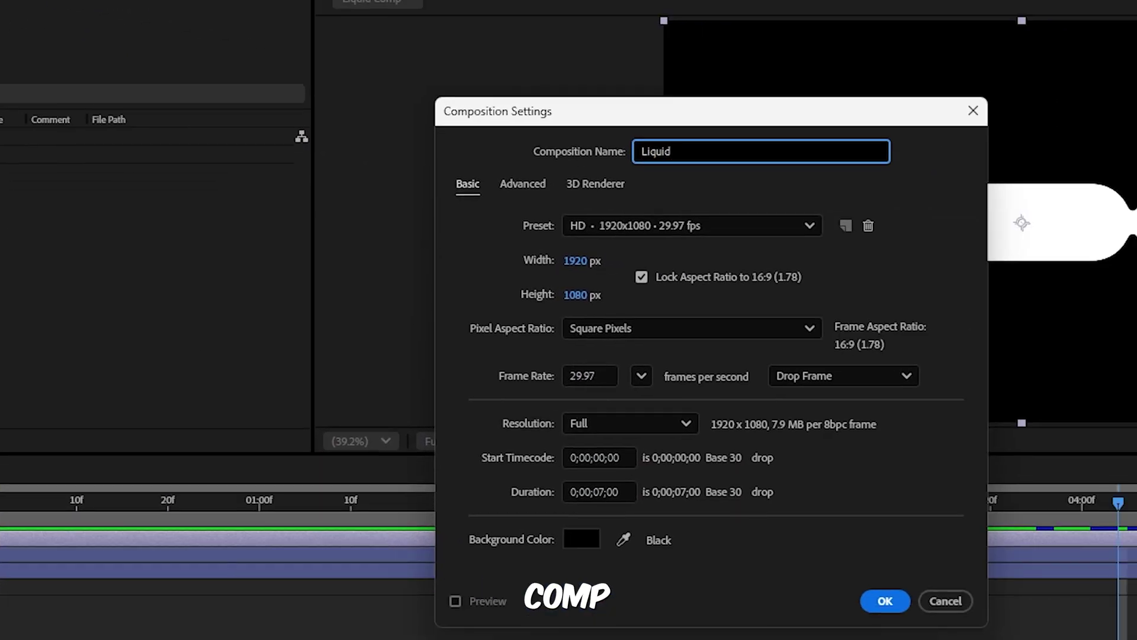
{"action": "type", "text": "p Displacement"}
{"action": "key", "text": "Return"}
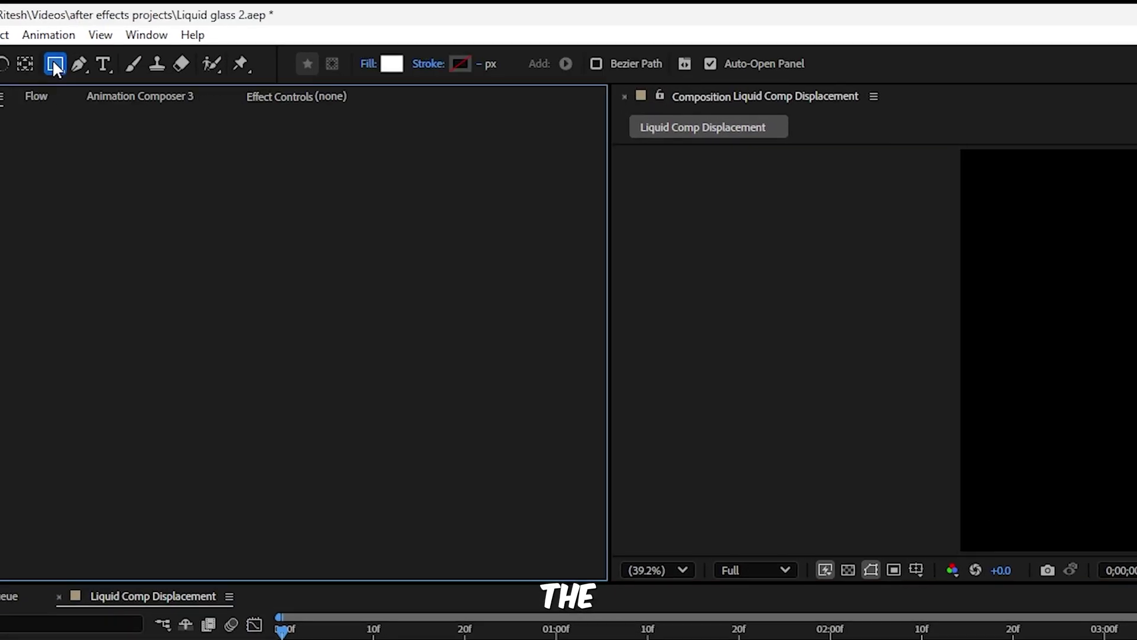
{"action": "double_click", "coordinate": [53, 64]}
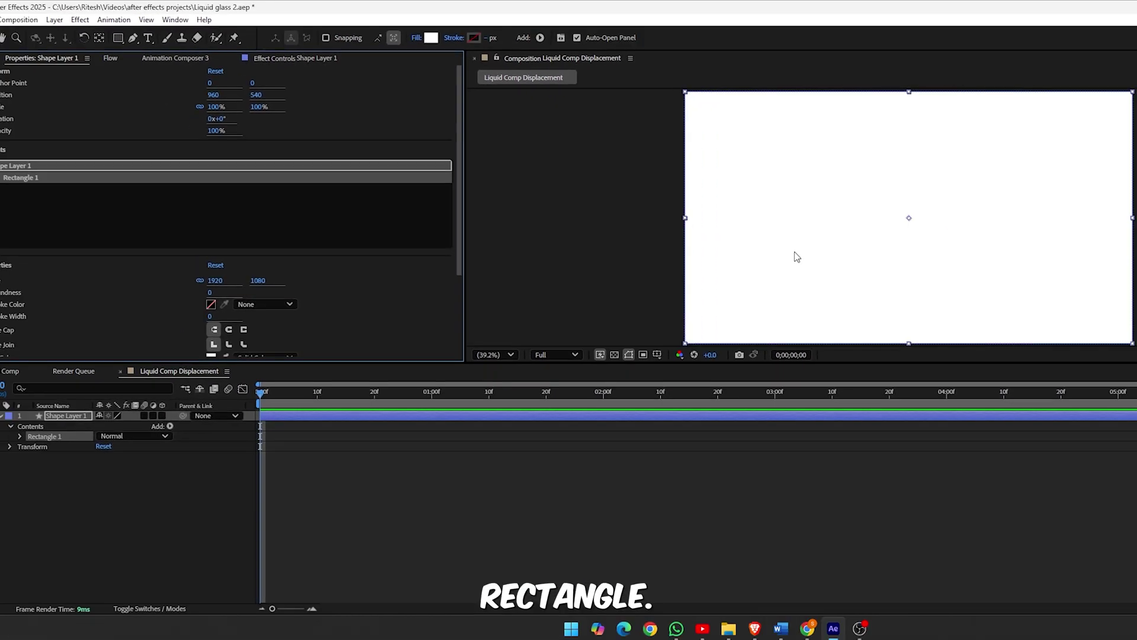
Step: Bring Liquid Comp into the new composition as the top layer
{"action": "left_click", "coordinate": [663, 474]}
{"action": "left_click", "coordinate": [0, 59]}
{"action": "left_click_drag", "start_coordinate": [0, 165], "coordinate": [32, 396]}
{"action": "left_click_drag", "start_coordinate": [95, 417], "coordinate": [98, 419]}
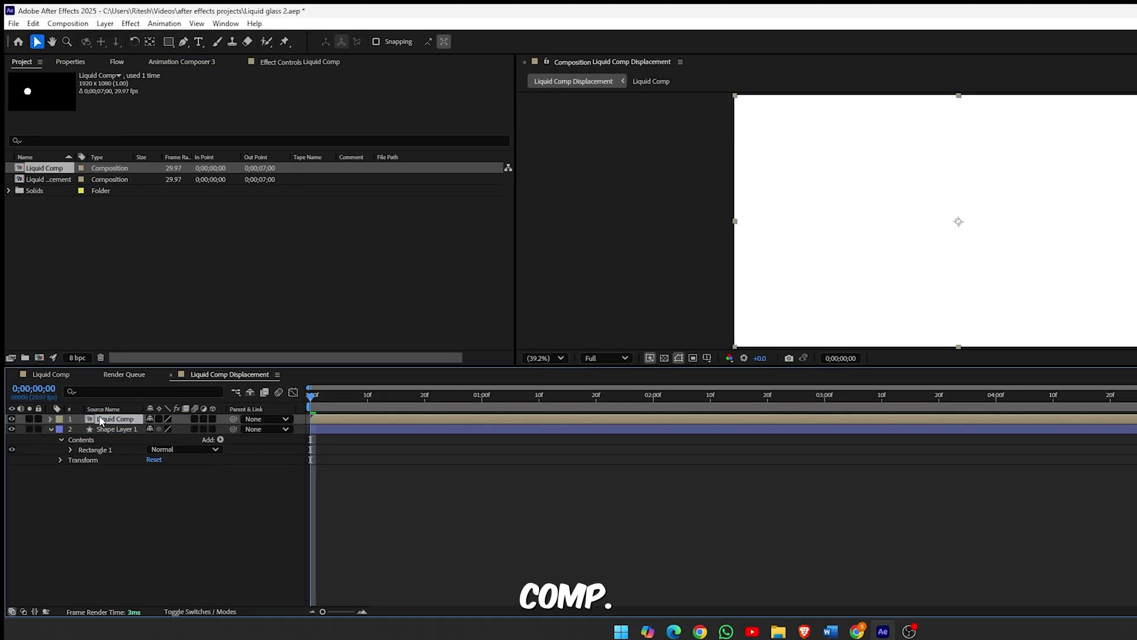
Step: Add an Inner Glow layer style to Liquid Comp with Normal blend mode
{"action": "left_click", "coordinate": [653, 395]}
{"action": "right_click", "coordinate": [731, 417]}
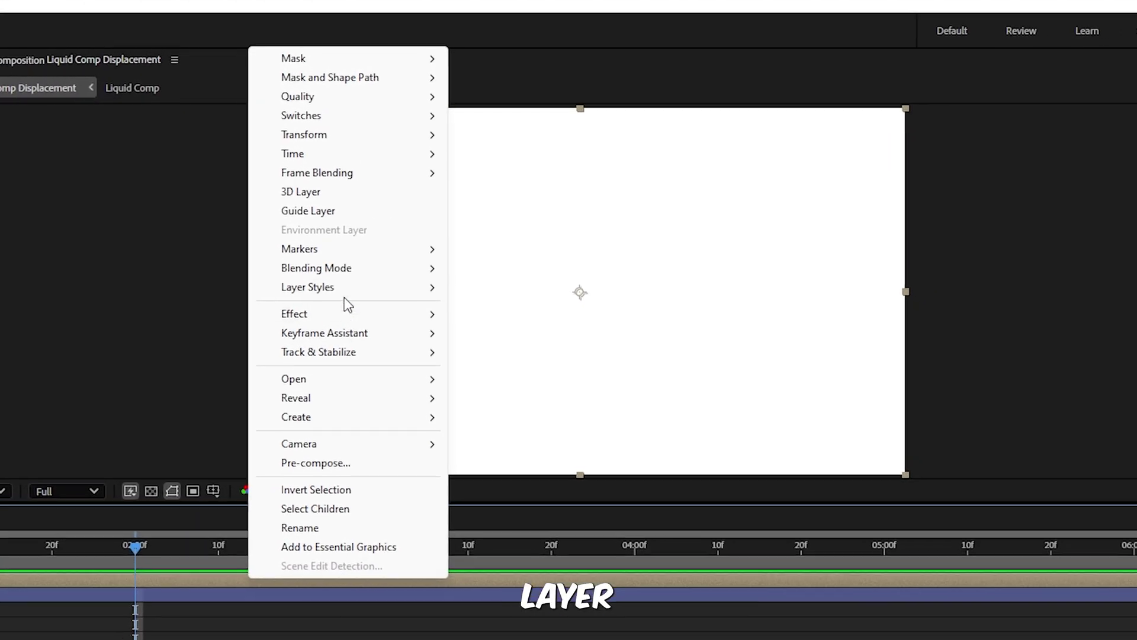
{"action": "mouse_move", "coordinate": [803, 220]}
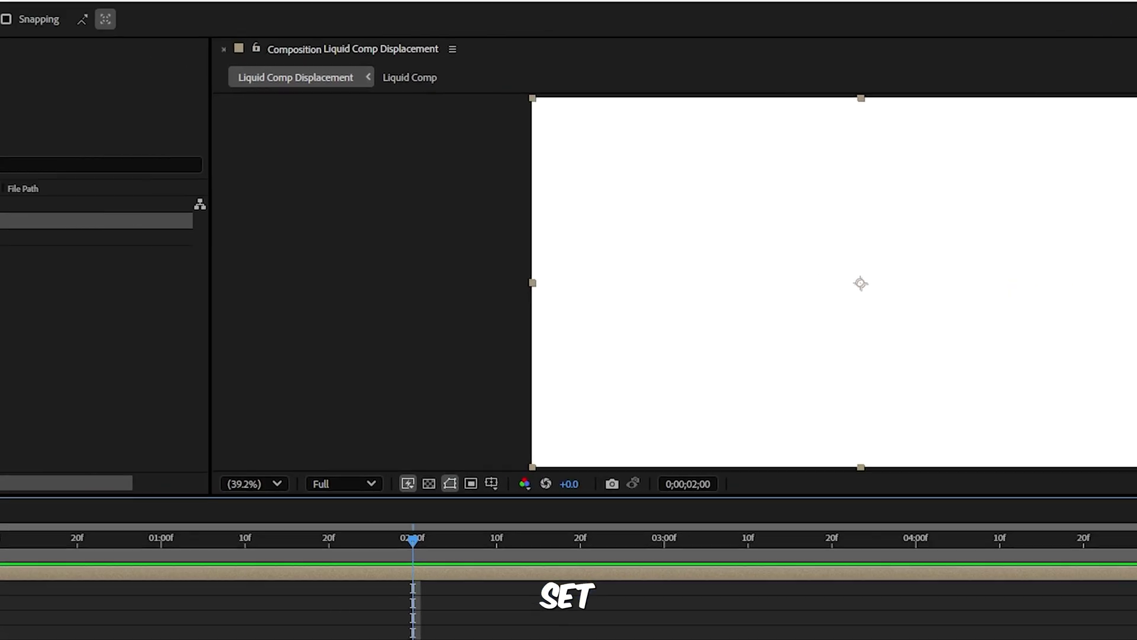
{"action": "left_click", "coordinate": [222, 631]}
{"action": "left_click", "coordinate": [217, 64]}
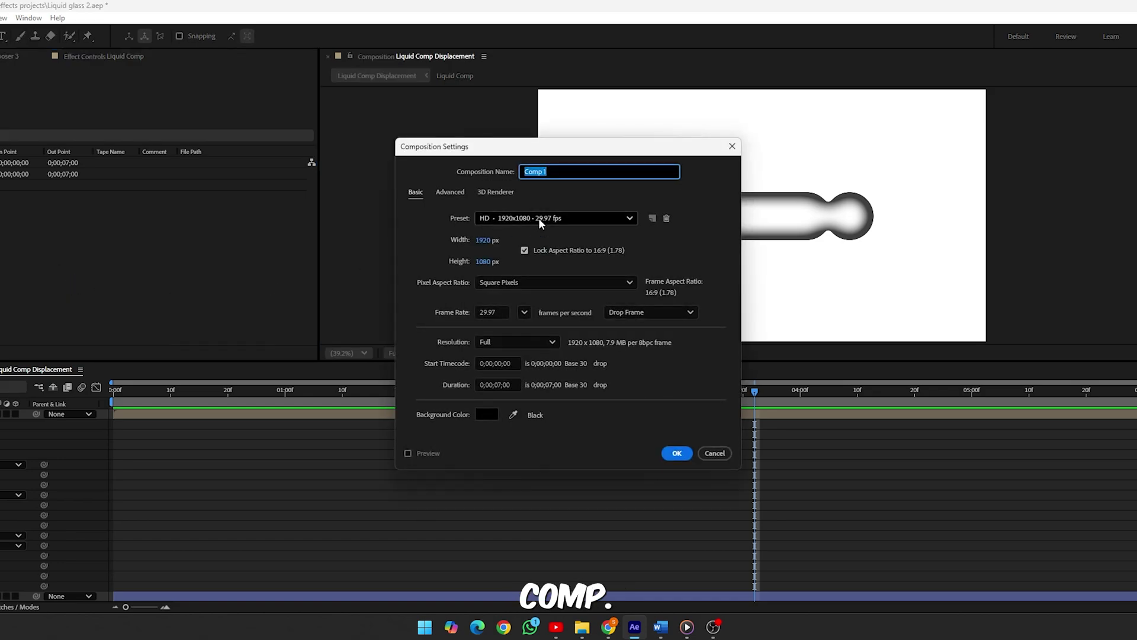
Step: Name the new comp Final Liquid Comp, add both liquid comps, and hide the displacement layer
{"action": "type", "text": "Final Liquid C"}
{"action": "type", "text": "omp"}
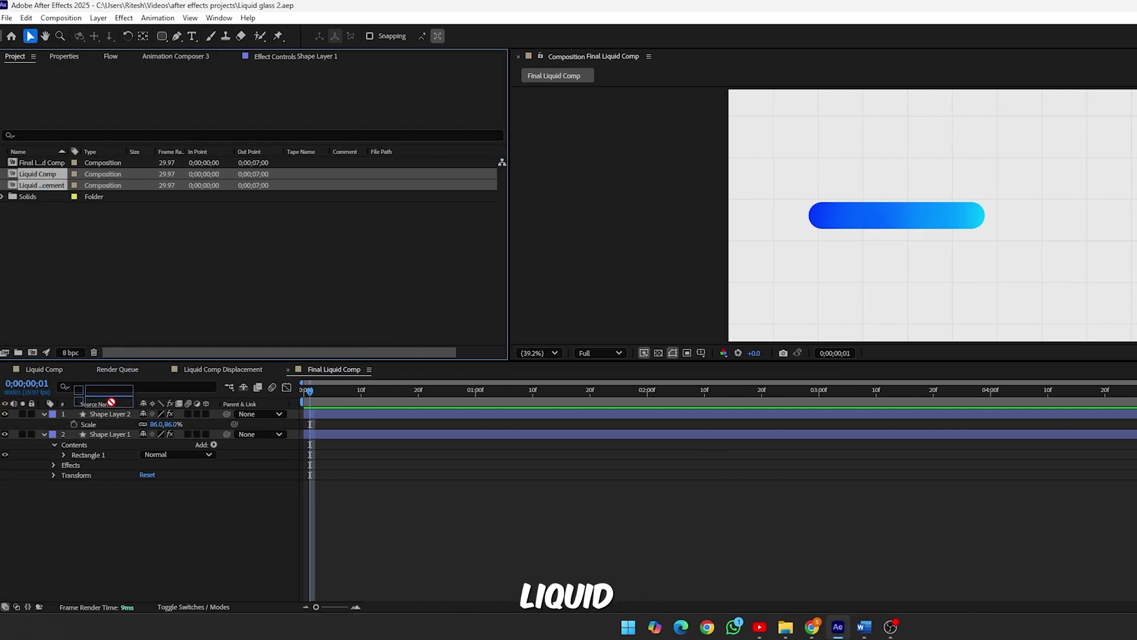
{"action": "left_click_drag", "start_coordinate": [111, 402], "coordinate": [115, 409]}
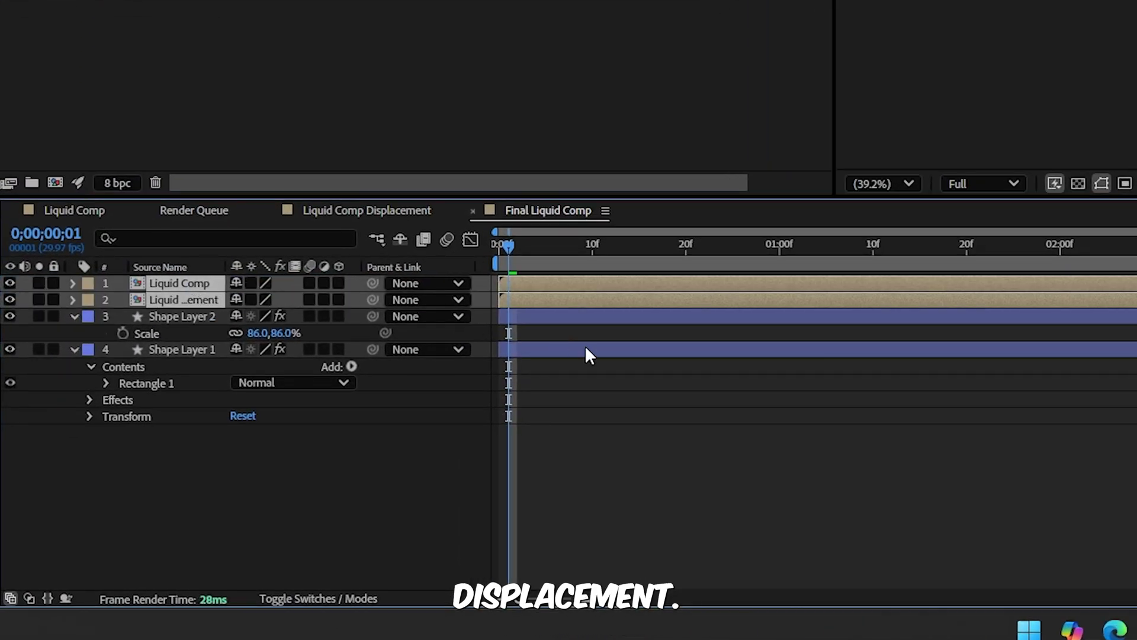
{"action": "left_click", "coordinate": [10, 300]}
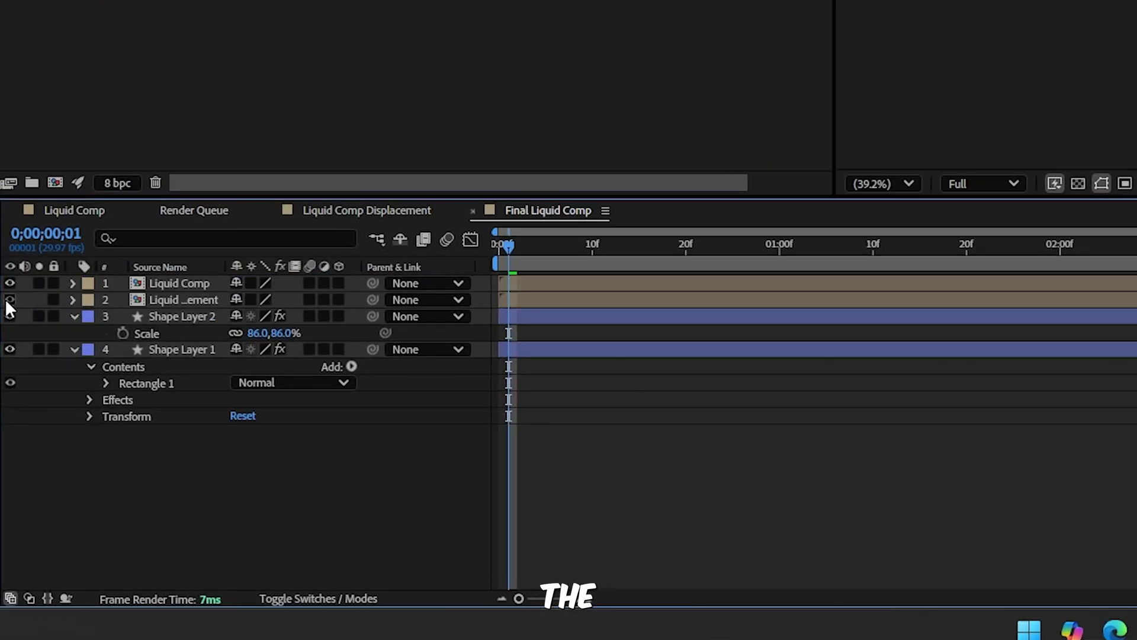
Step: Make the Liquid Comp layer an adjustment layer and rename it Liquid Comp Glass
{"action": "left_click", "coordinate": [323, 283]}
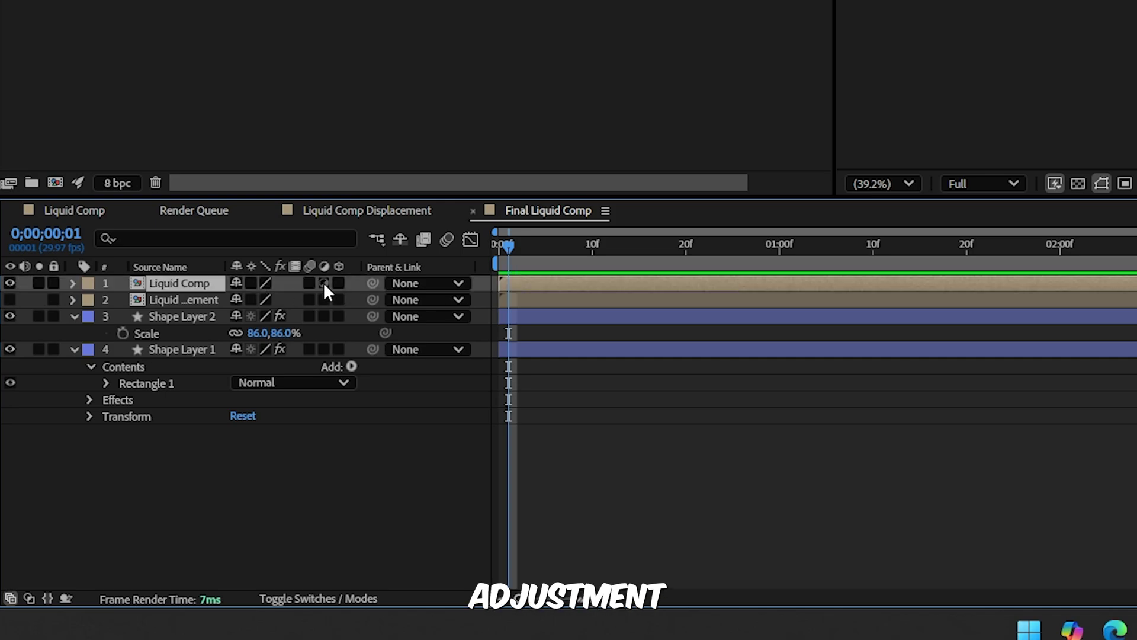
{"action": "left_click", "coordinate": [324, 283]}
{"action": "key", "text": "Return"}
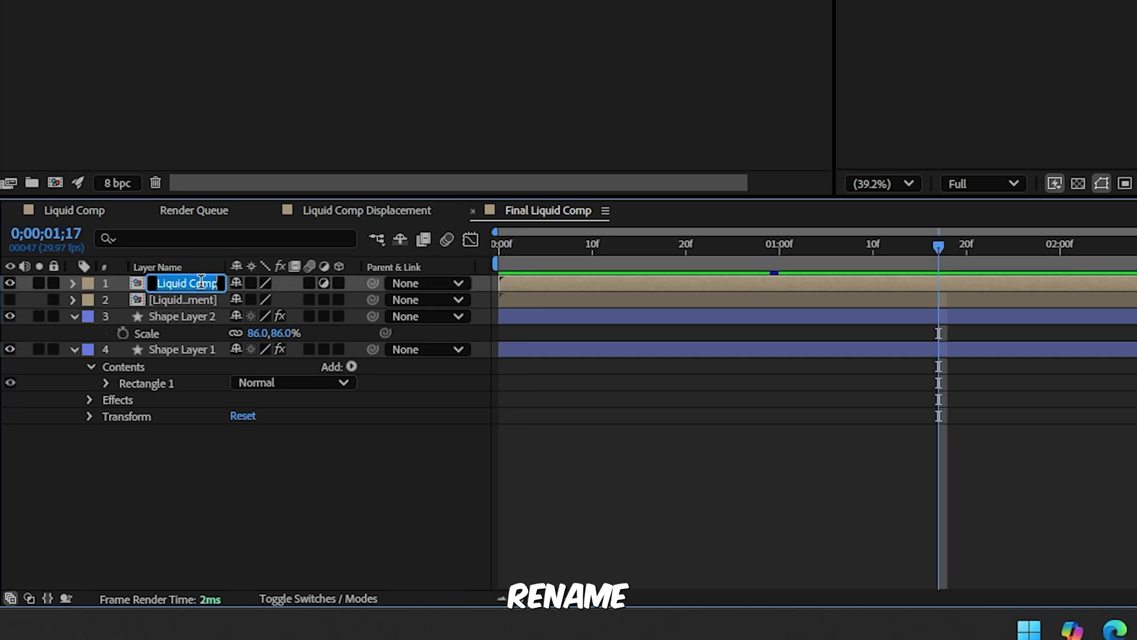
{"action": "left_click", "coordinate": [214, 281]}
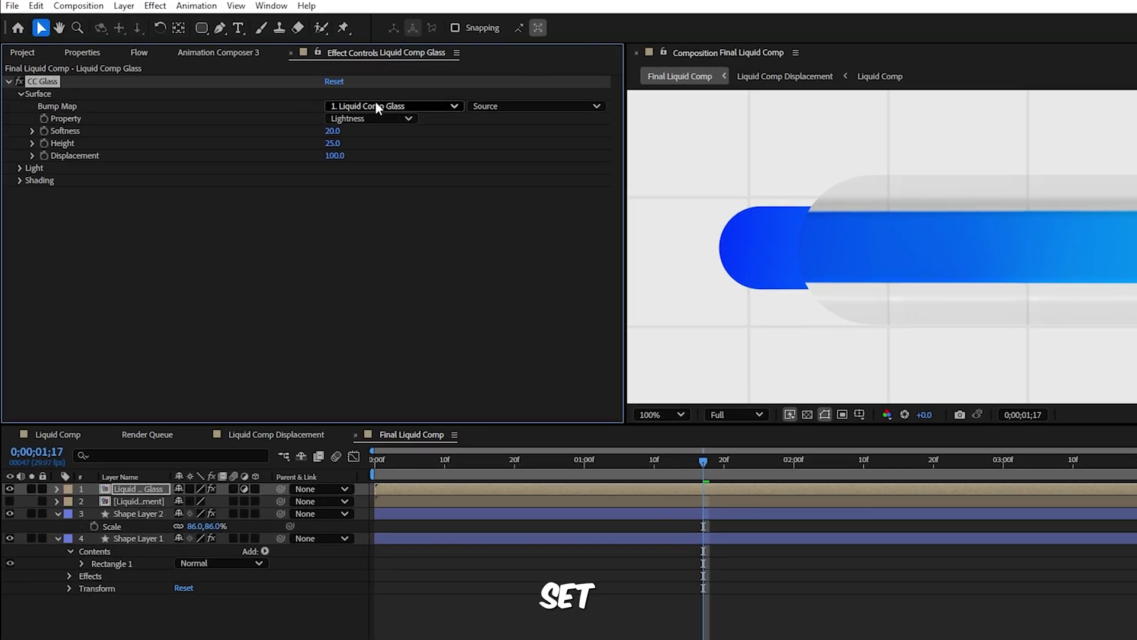
Step: Set CC Glass's bump map to Liquid Comp Displacement using Effects & Masks
{"action": "left_click", "coordinate": [303, 100]}
{"action": "left_click", "coordinate": [321, 144]}
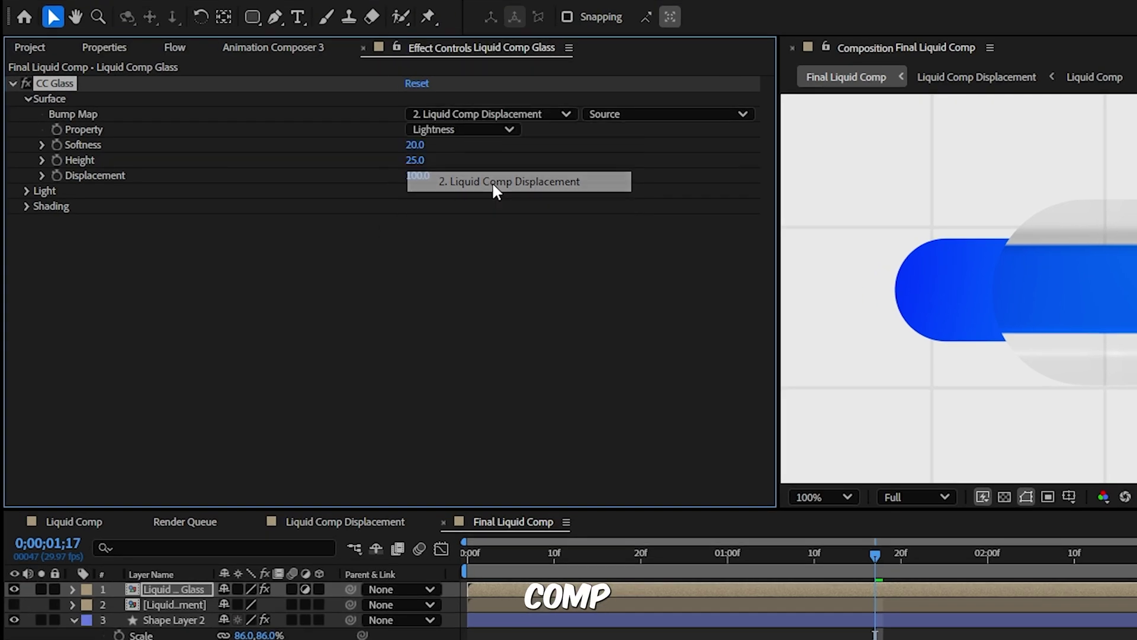
{"action": "left_click", "coordinate": [635, 113]}
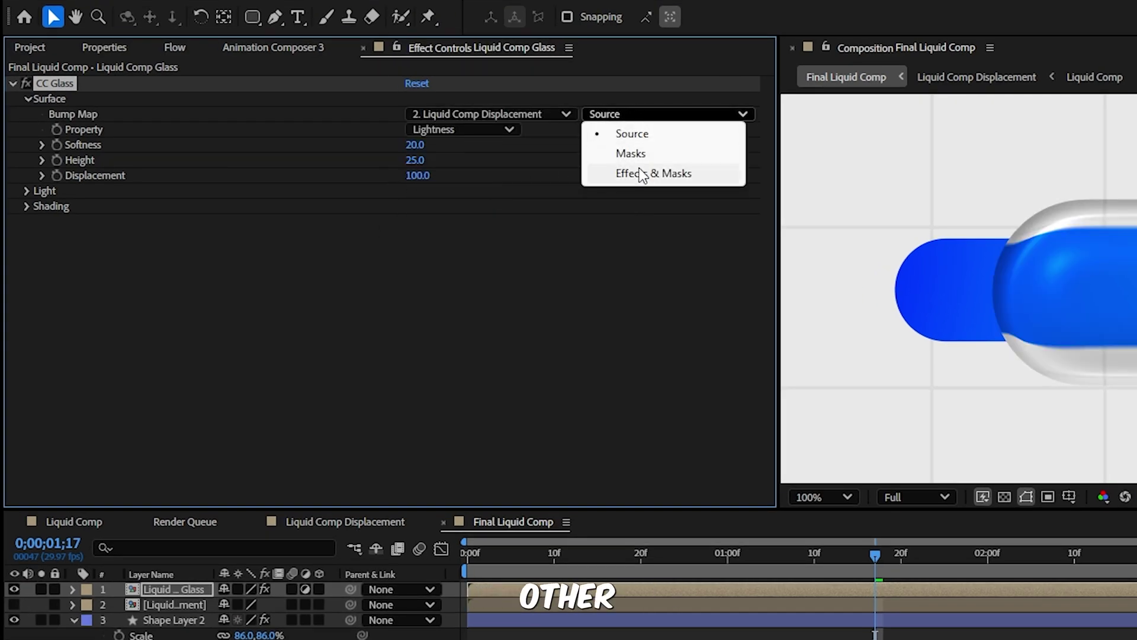
{"action": "left_click", "coordinate": [642, 174]}
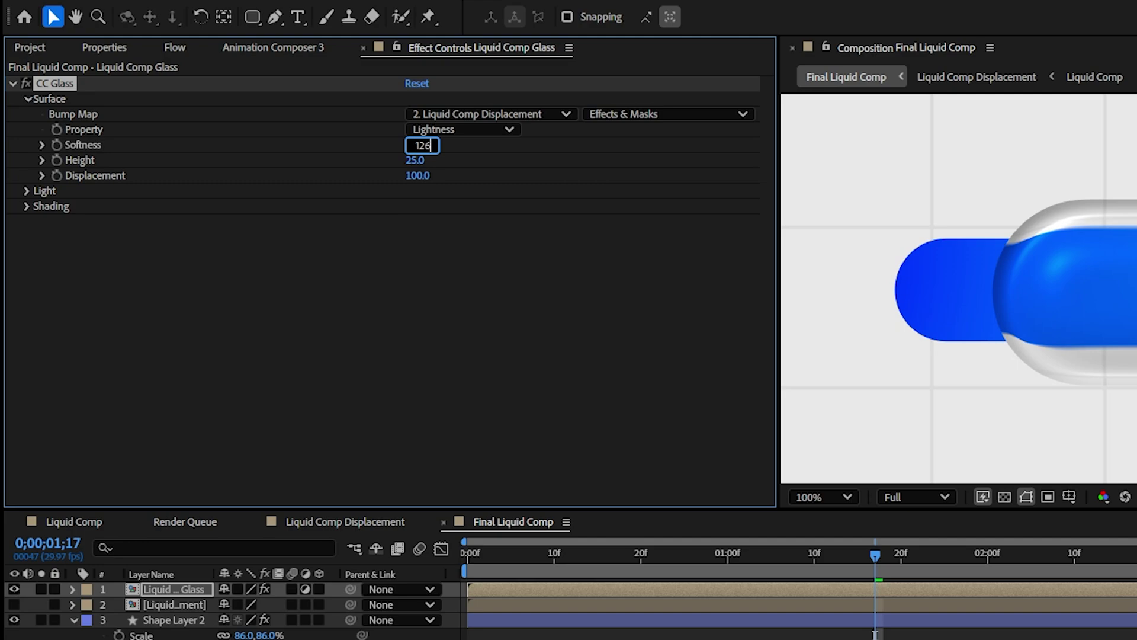
Step: Set CC Glass softness 126, displacement 96 and shading specular 80
{"action": "key", "text": "Tab"}
{"action": "type", "text": "0"}
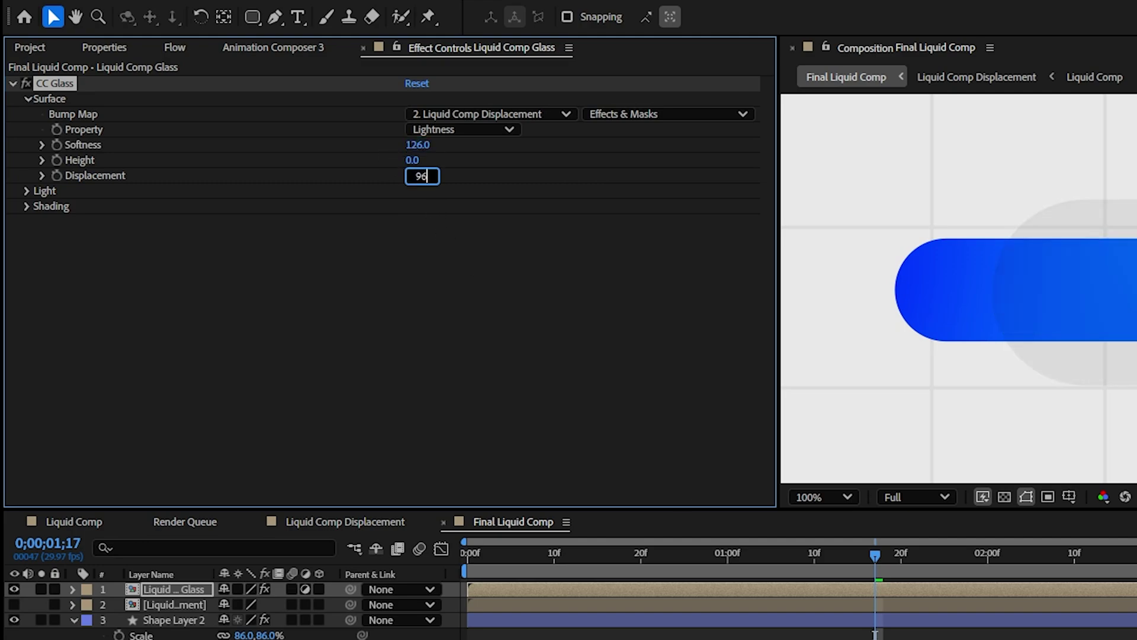
{"action": "type", "text": "96"}
{"action": "left_click", "coordinate": [58, 267]}
{"action": "left_click", "coordinate": [26, 206]}
{"action": "left_click", "coordinate": [415, 251]}
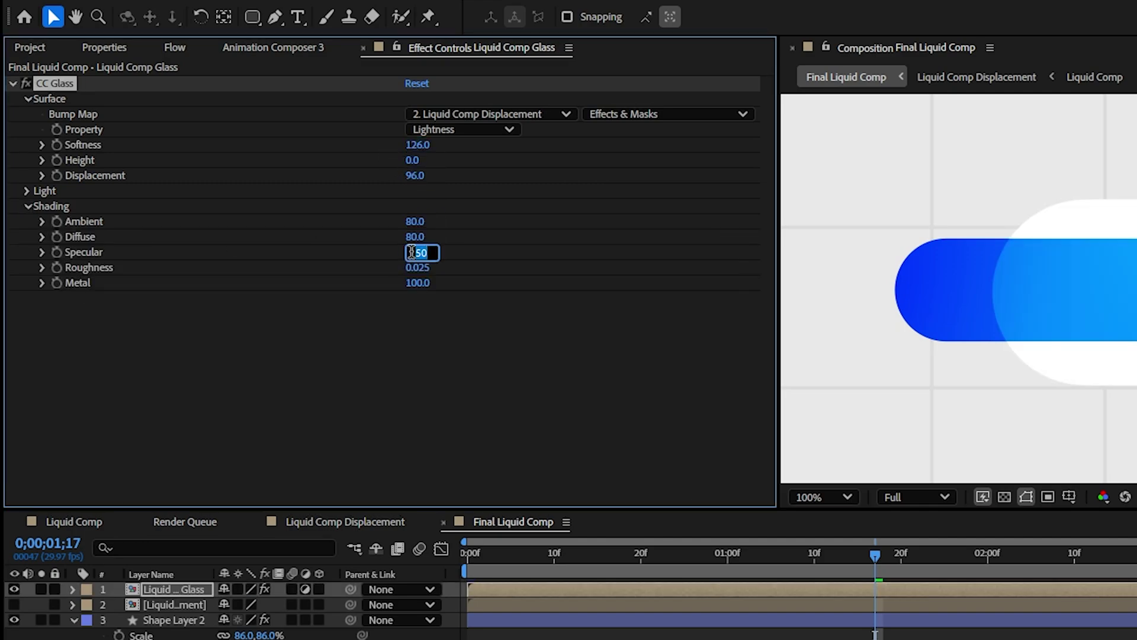
{"action": "type", "text": "80"}
{"action": "key", "text": "Return"}
Step: Apply CC Blobbylize with Liquid Comp Displacement's Effects & Masks as the blob layer
{"action": "key", "text": "ctrl+space"}
{"action": "type", "text": "cc bl"}
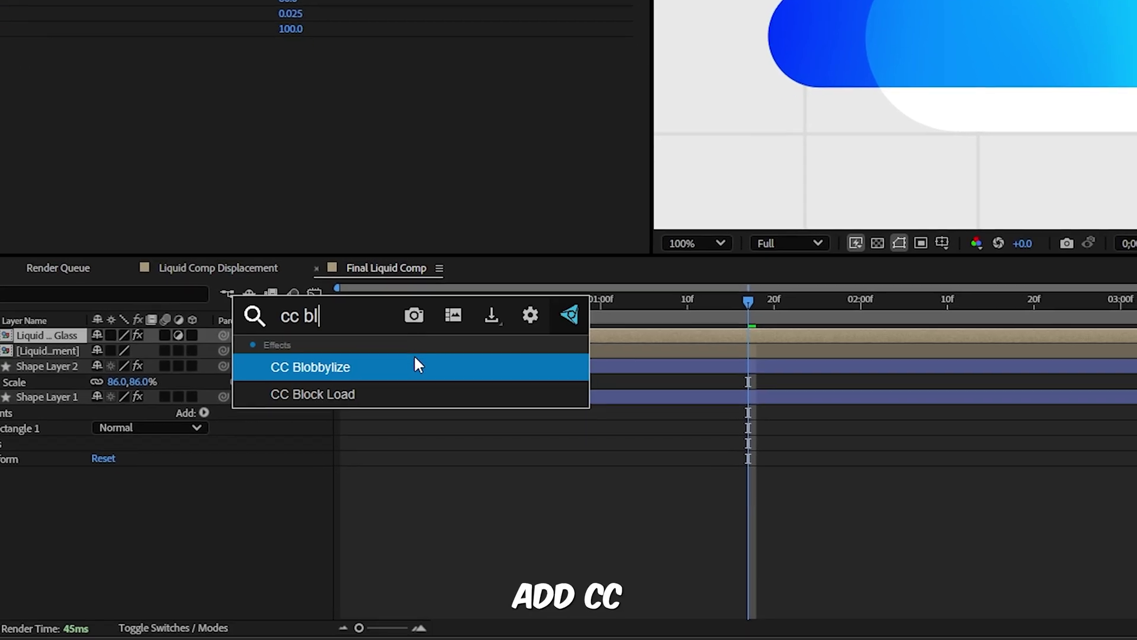
{"action": "left_click", "coordinate": [416, 365]}
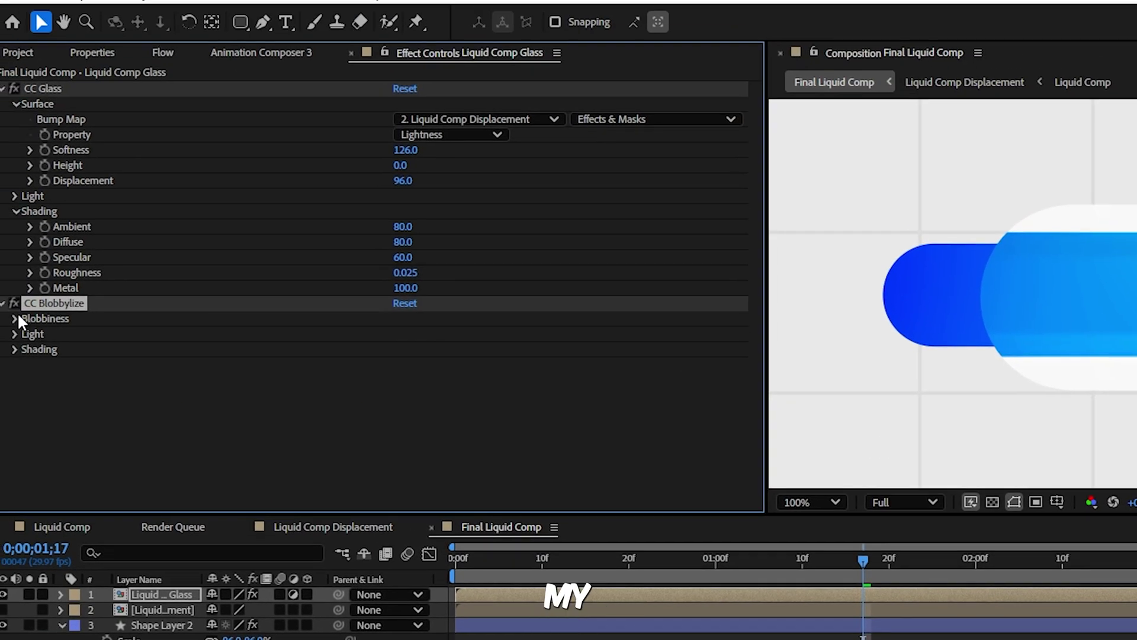
{"action": "left_click", "coordinate": [14, 317]}
{"action": "left_click", "coordinate": [468, 333]}
{"action": "left_click", "coordinate": [457, 402]}
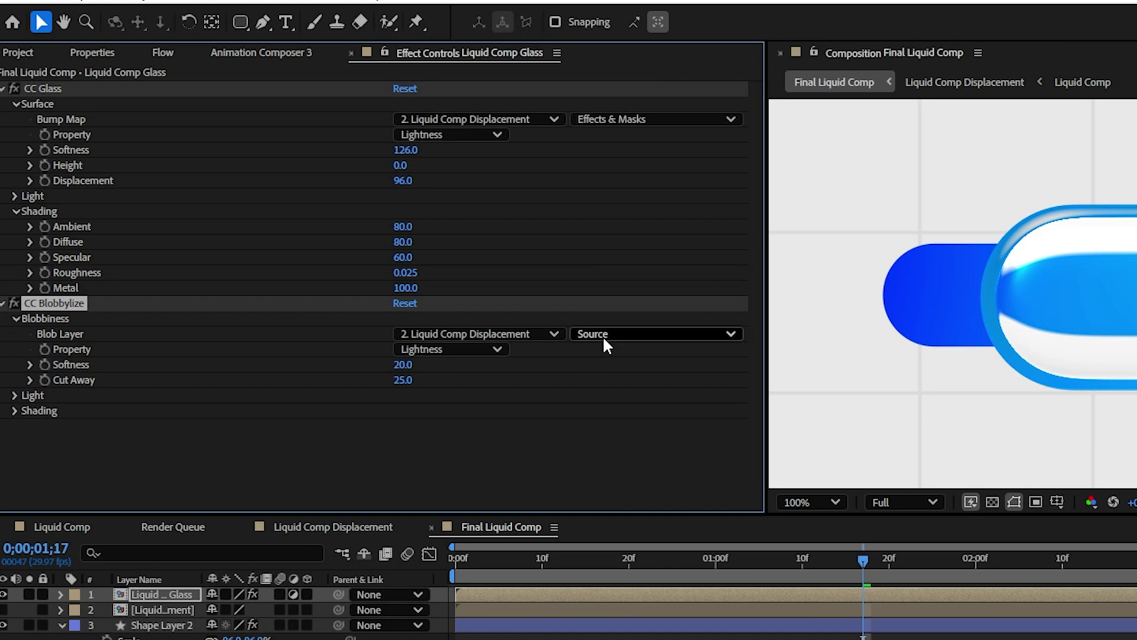
{"action": "left_click", "coordinate": [602, 336]}
{"action": "left_click", "coordinate": [622, 394]}
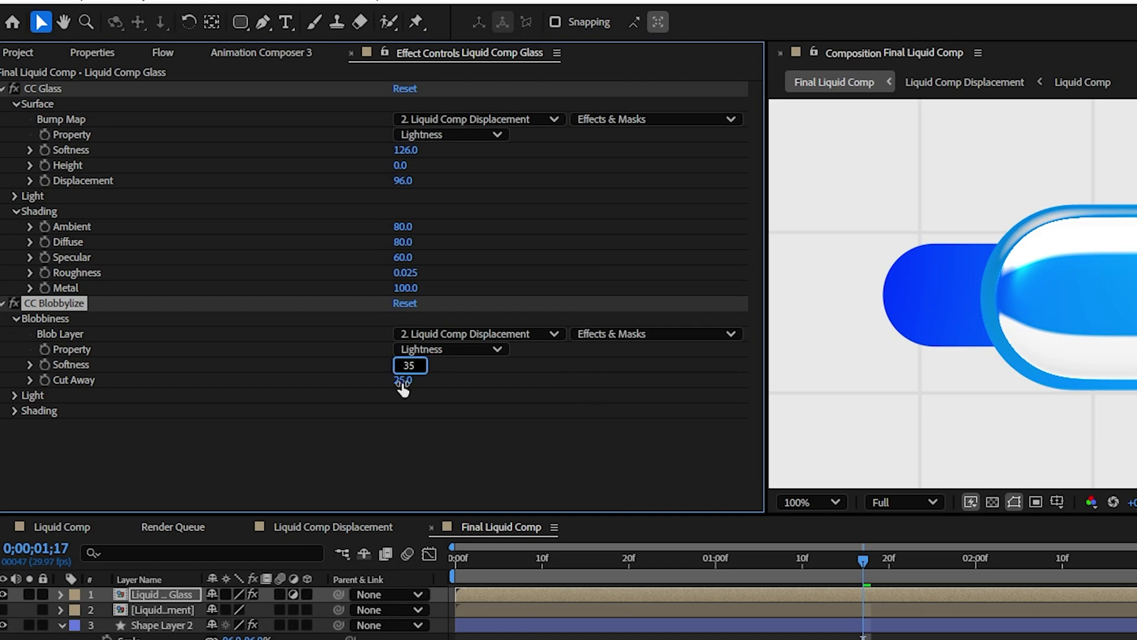
Step: Set Blobbylize Softness 35, Cut Away 0, Ambient 40, and Diffuse, Specular, Metal 50
{"action": "left_click", "coordinate": [402, 381]}
{"action": "type", "text": "0"}
{"action": "left_click", "coordinate": [234, 391]}
{"action": "left_click", "coordinate": [416, 487]}
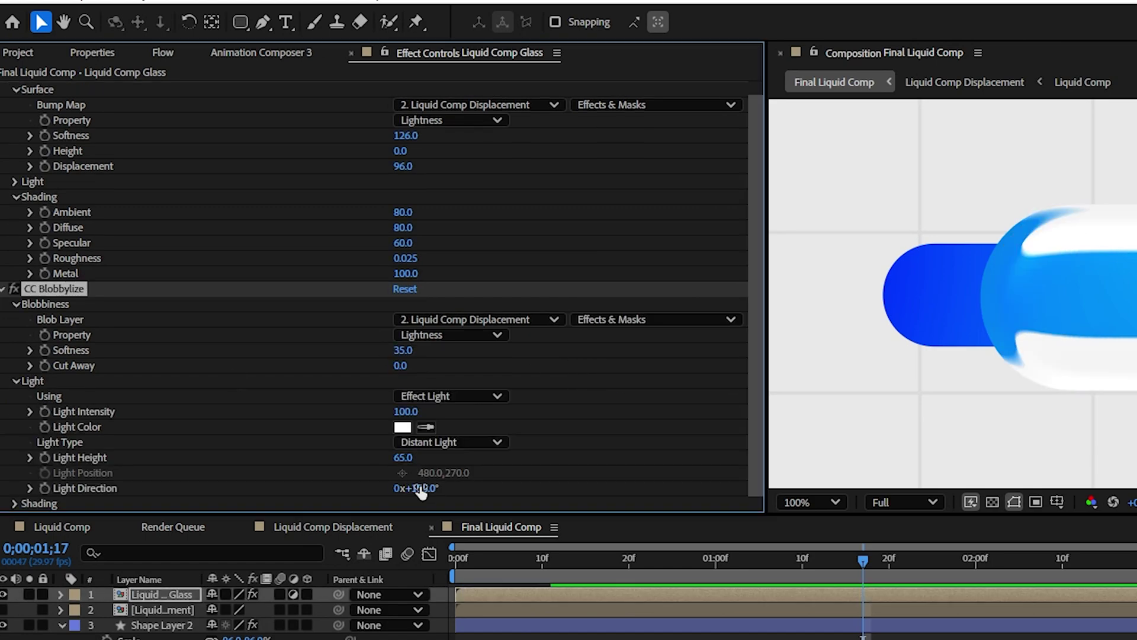
{"action": "left_click", "coordinate": [16, 381]}
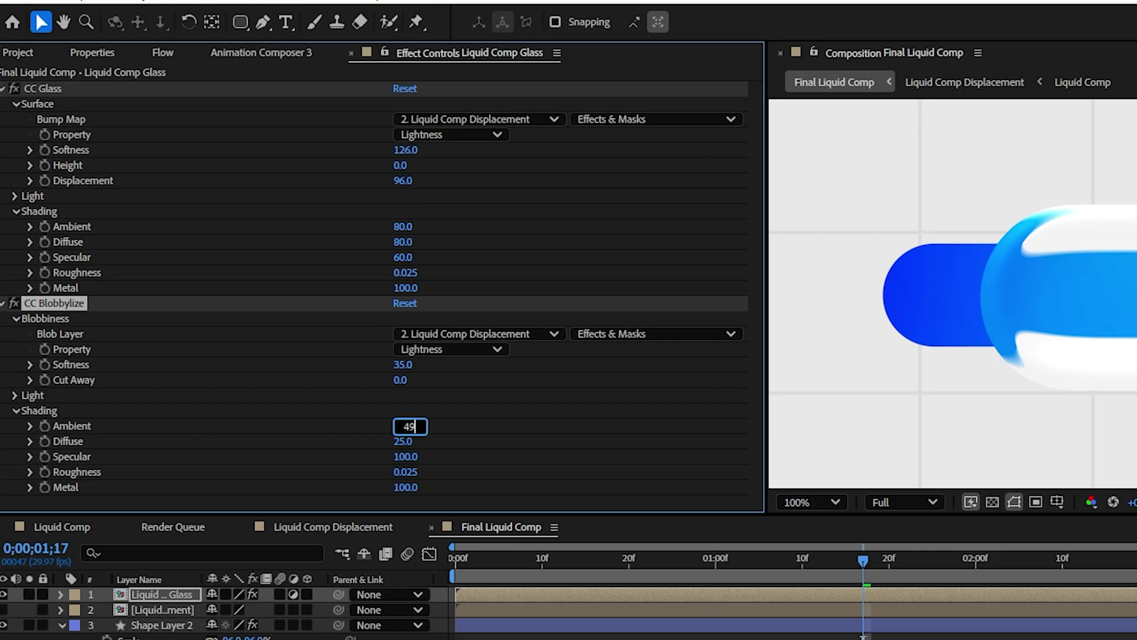
{"action": "left_click", "coordinate": [402, 442]}
{"action": "left_click", "coordinate": [406, 487]}
{"action": "key", "text": "Return"}
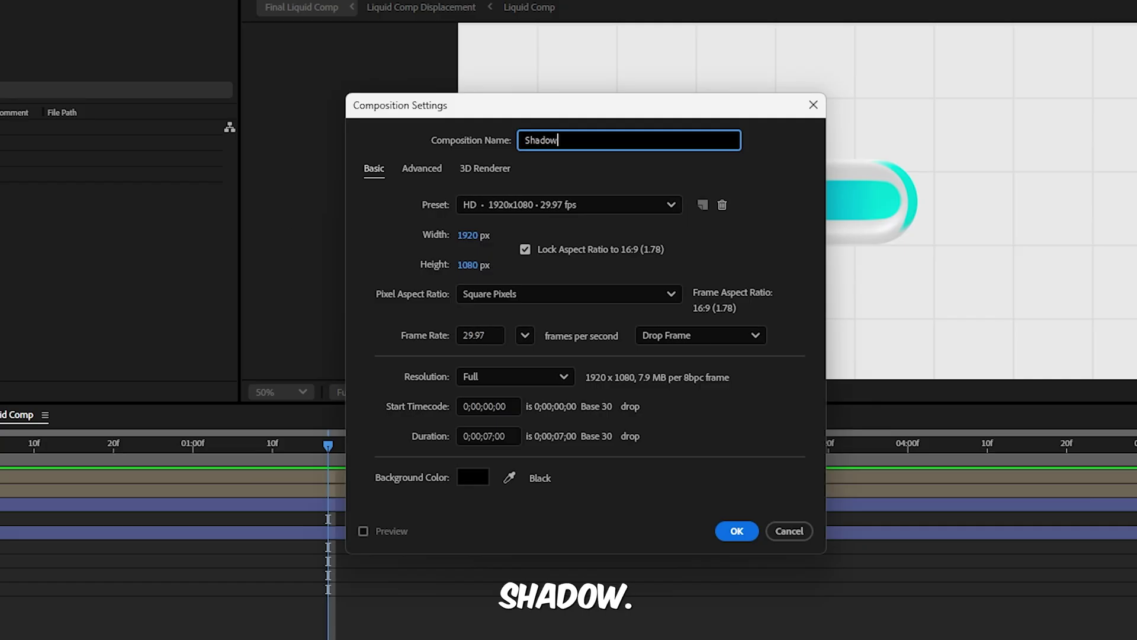
Step: Create the Shadow composition with a full-frame white rectangle, viewed at 50%
{"action": "key", "text": "Return"}
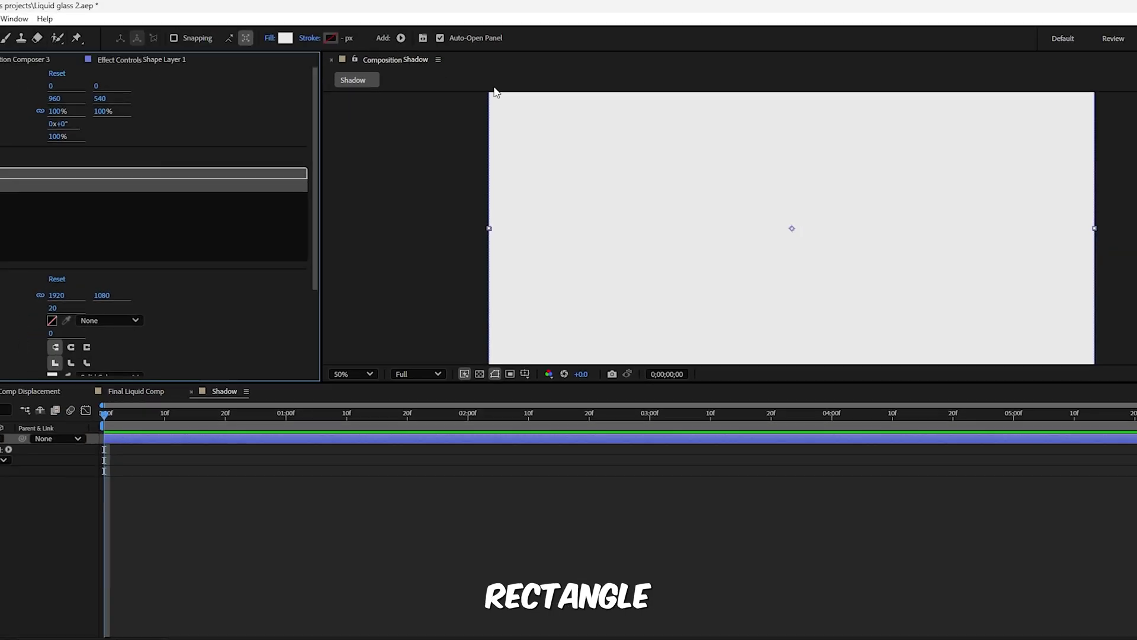
{"action": "key", "text": "comma"}
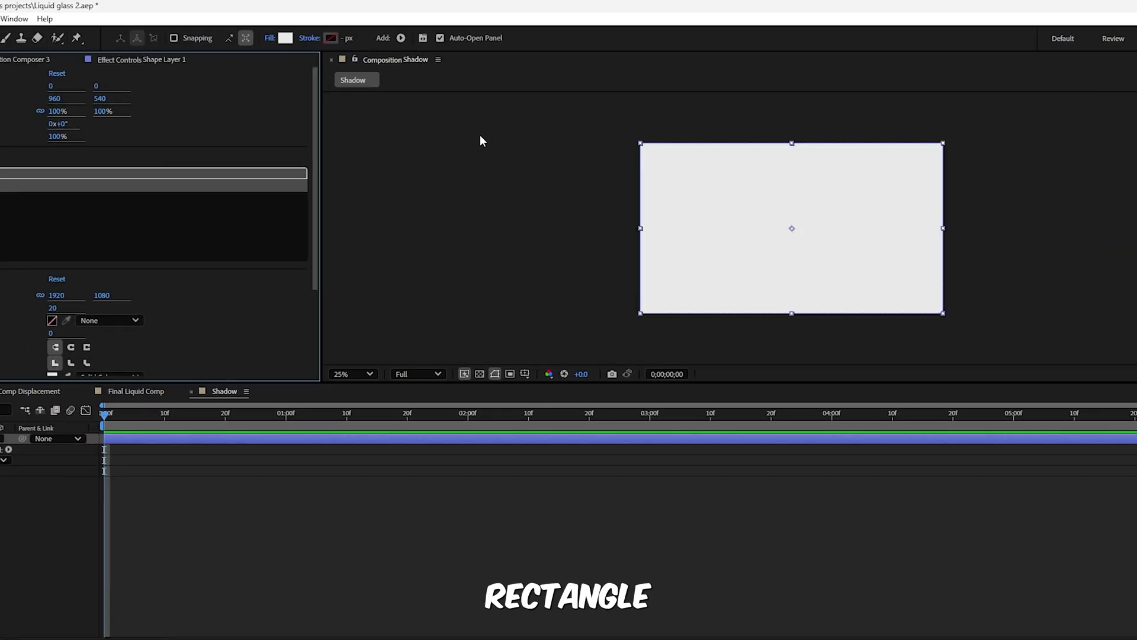
{"action": "key", "text": "period"}
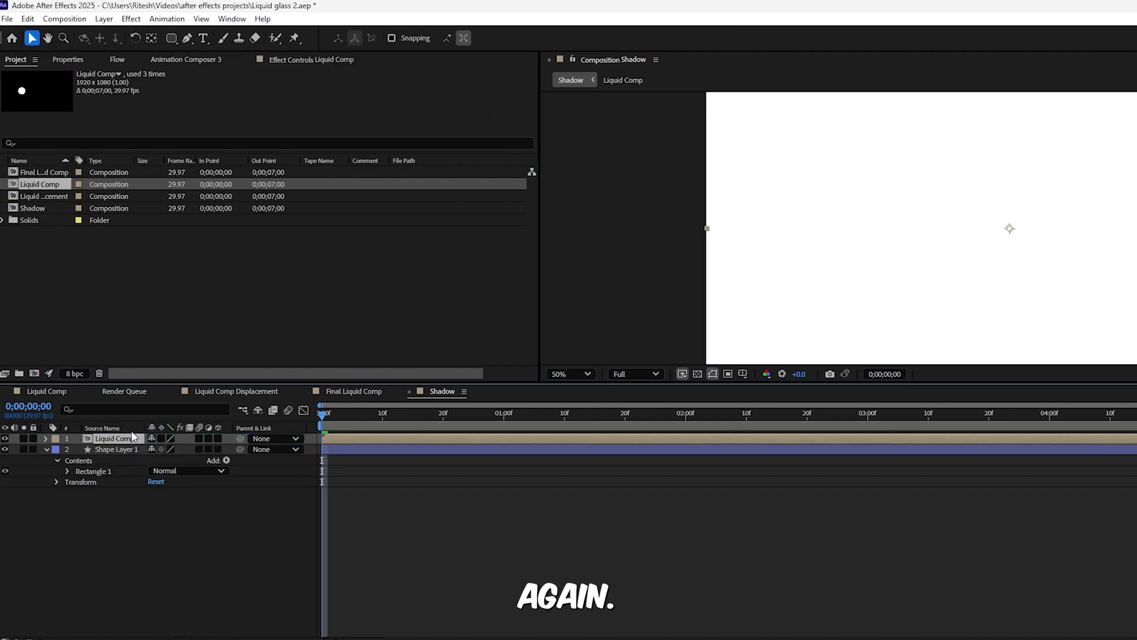
Step: Give Liquid Comp a black 32.1 Stroke layer style positioned Inside
{"action": "right_click", "coordinate": [342, 438]}
{"action": "mouse_move", "coordinate": [386, 225]}
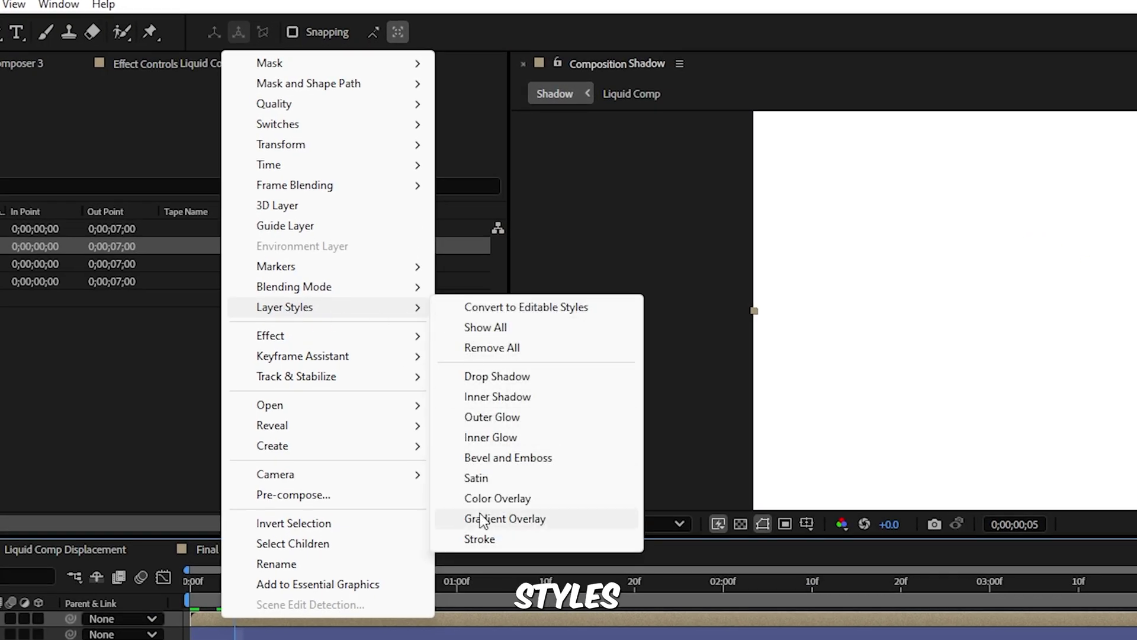
{"action": "left_click", "coordinate": [480, 538]}
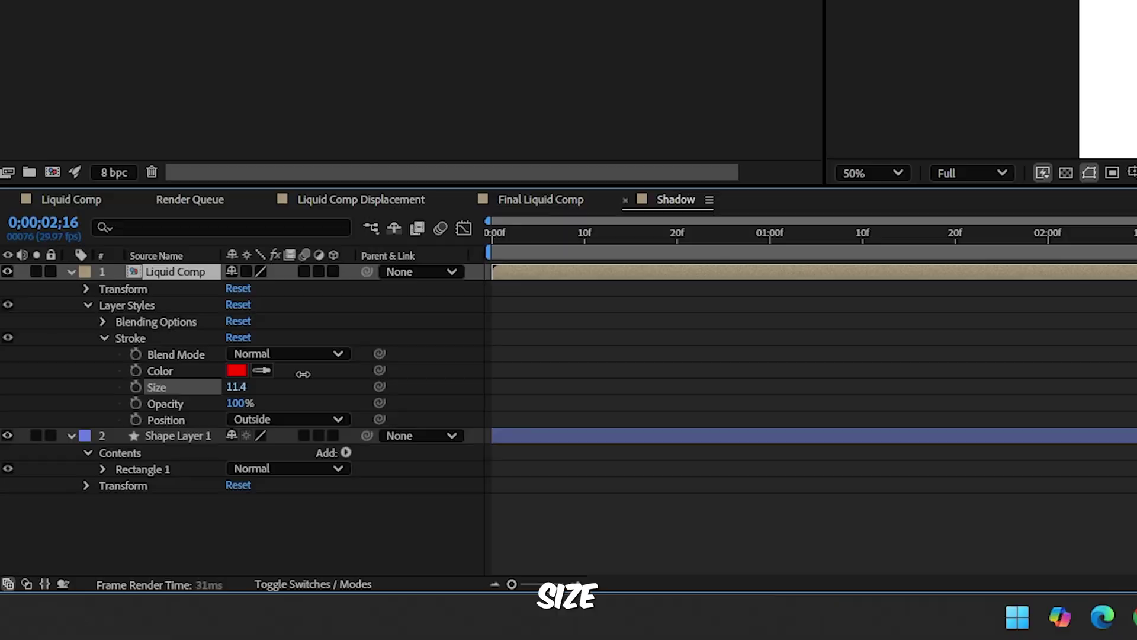
{"action": "left_click", "coordinate": [332, 419]}
{"action": "left_click", "coordinate": [315, 460]}
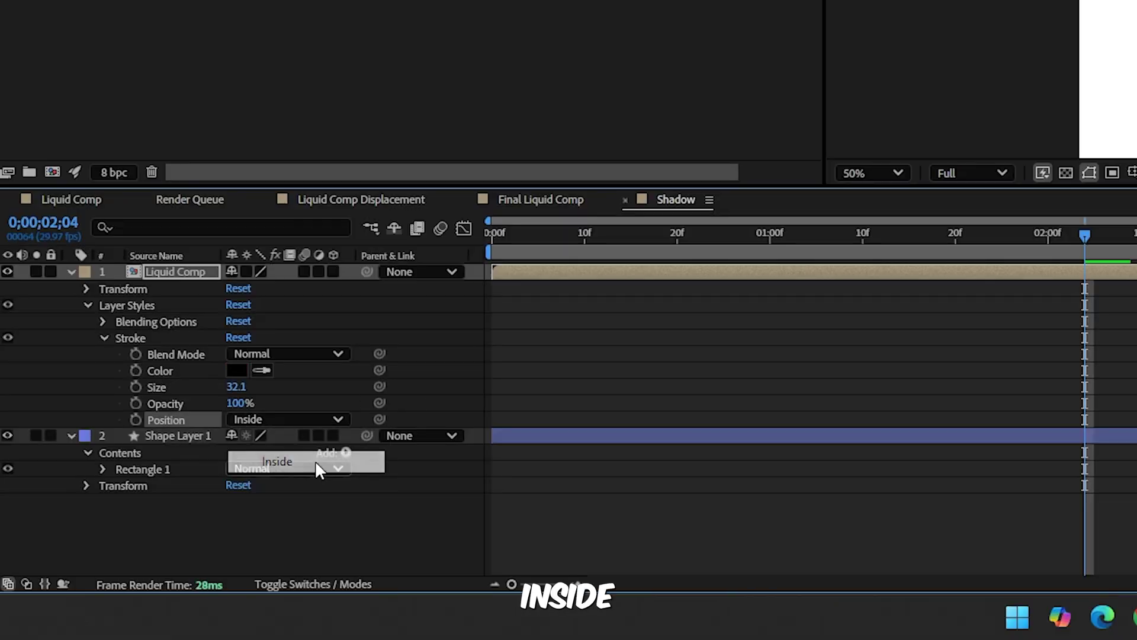
{"action": "left_click", "coordinate": [527, 199]}
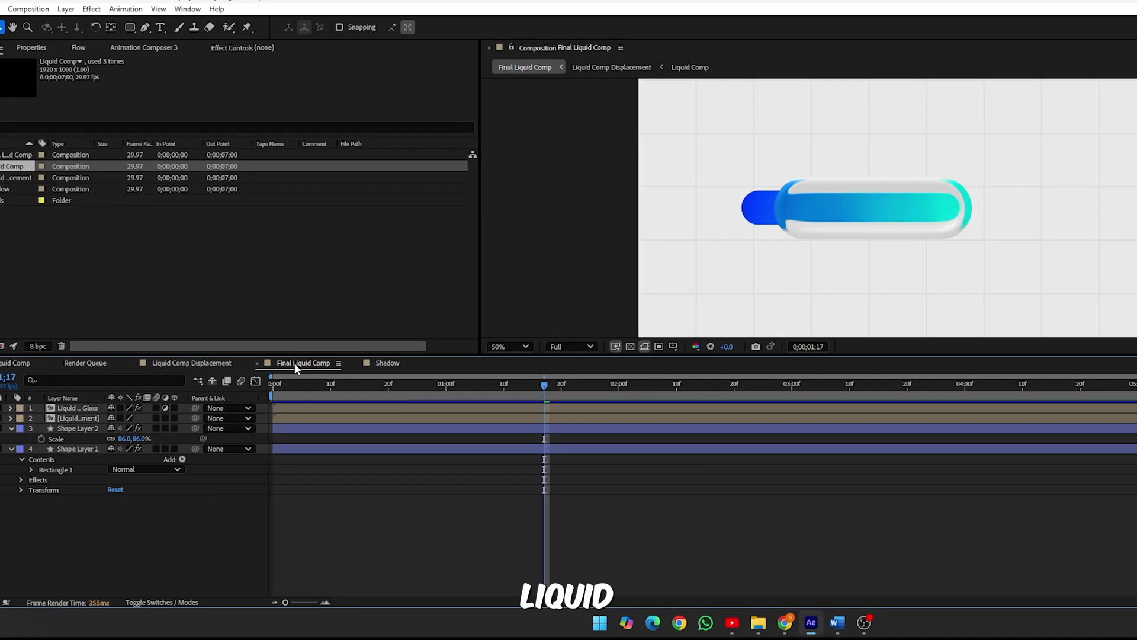
Step: Place the Shadow comp in Final Liquid Comp with Gaussian Blur at 12.1
{"action": "left_click_drag", "start_coordinate": [6, 189], "coordinate": [127, 405]}
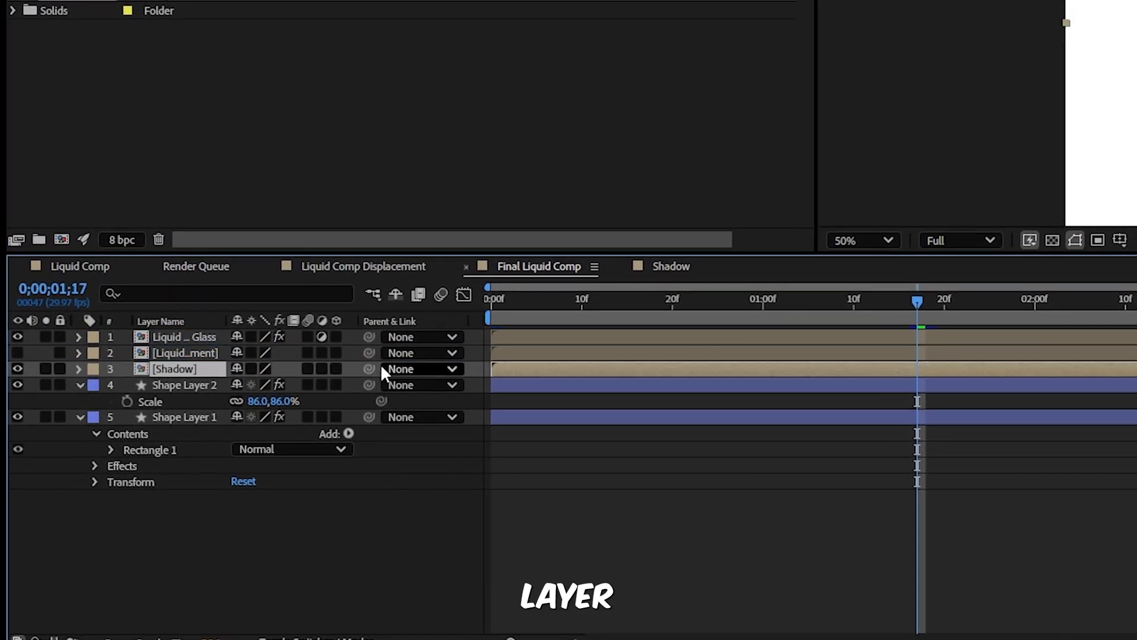
{"action": "key", "text": "ctrl+space"}
{"action": "type", "text": "gau"}
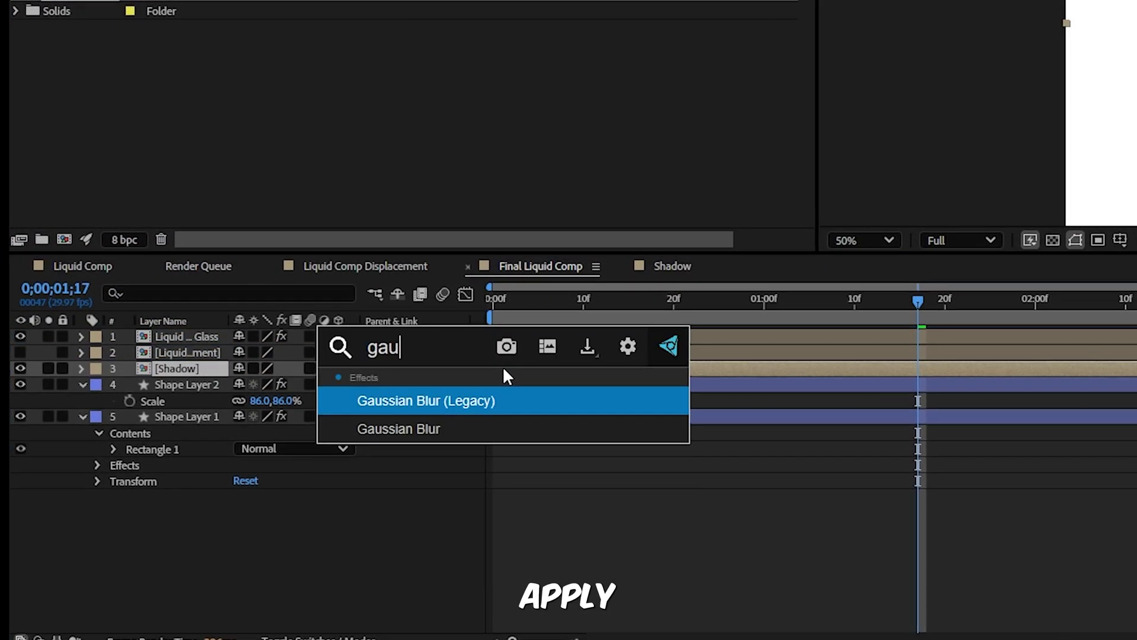
{"action": "left_click", "coordinate": [495, 429]}
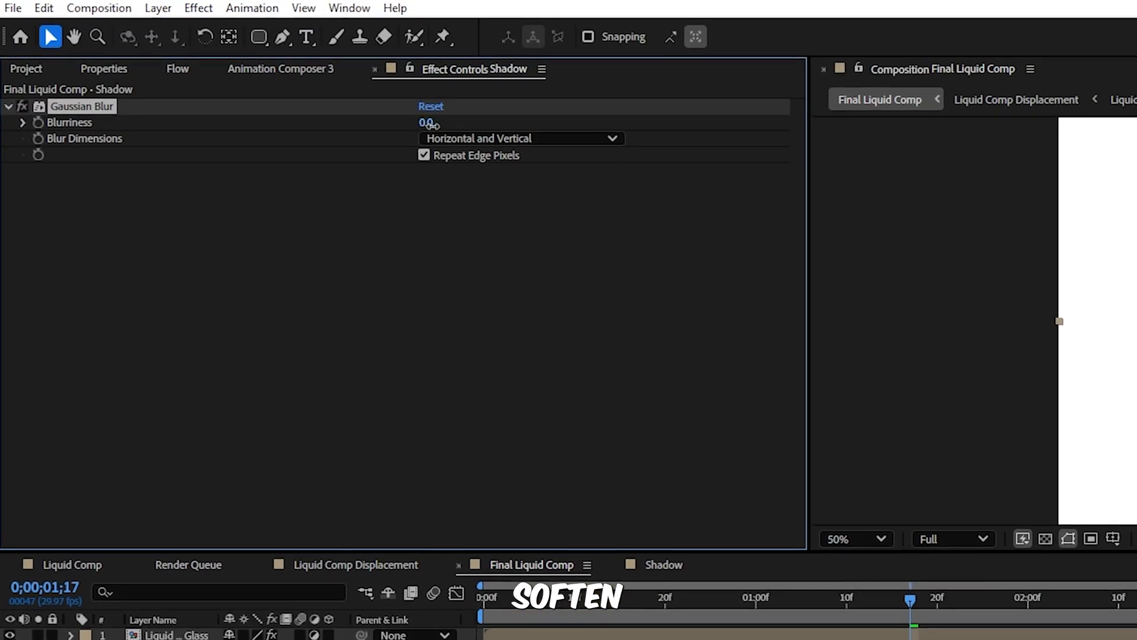
{"action": "left_click_drag", "start_coordinate": [427, 120], "coordinate": [521, 109]}
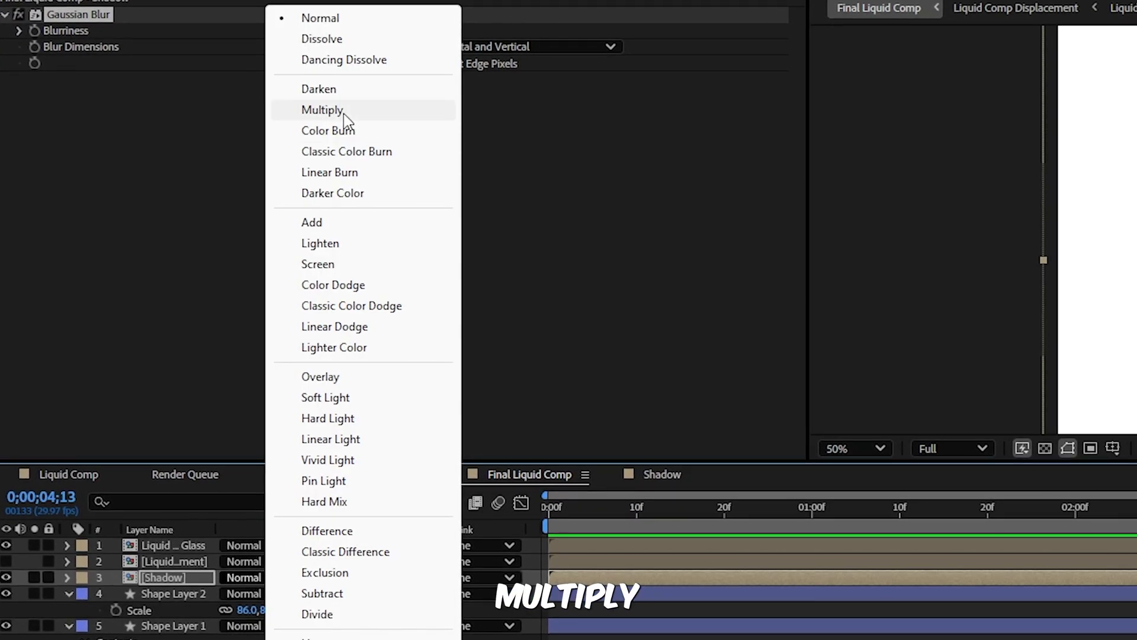
Step: Set the Shadow layer to Multiply blending at 25% opacity
{"action": "left_click", "coordinate": [340, 113]}
{"action": "left_click", "coordinate": [240, 555]}
{"action": "type", "text": "25"}
{"action": "key", "text": "Return"}
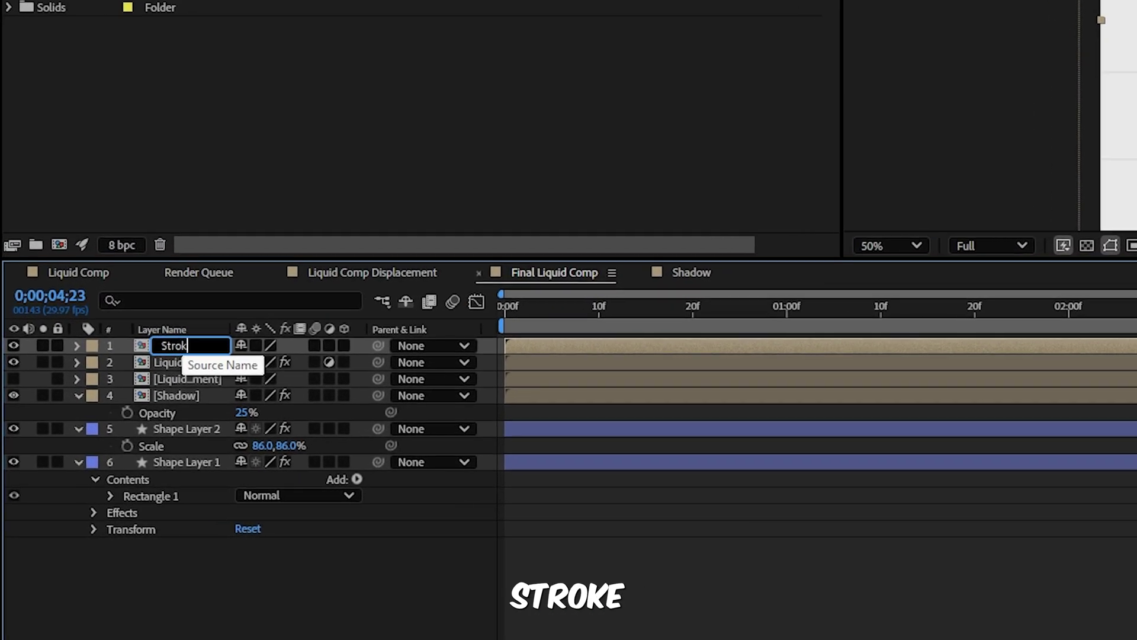
Step: Rename the new Liquid Comp layer Stroke and apply a black Fill
{"action": "type", "text": "e"}
{"action": "key", "text": "Return"}
{"action": "key", "text": "ctrl+space"}
{"action": "type", "text": "fi"}
{"action": "key", "text": "Return"}
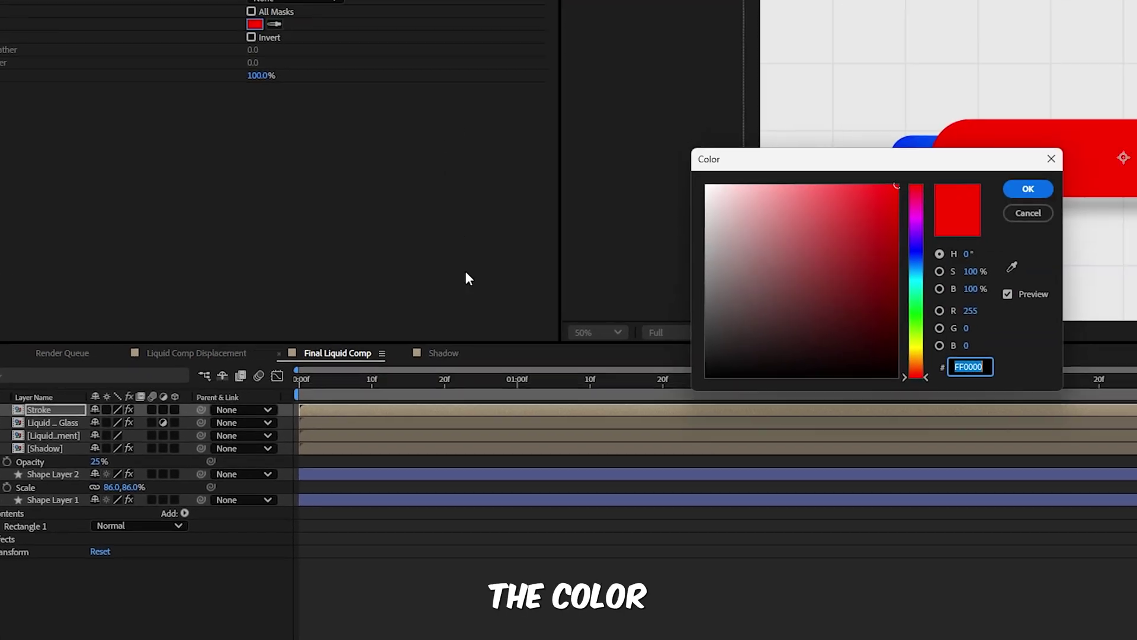
{"action": "left_click", "coordinate": [1055, 232]}
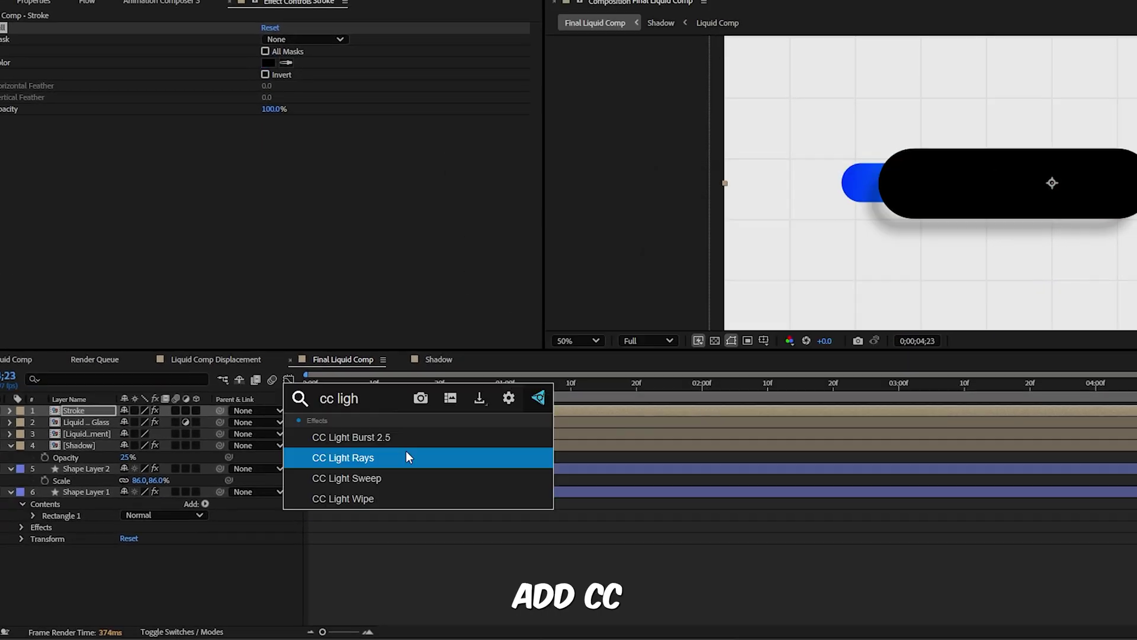
Step: Apply CC Light Sweep with center 1045, 235 and width 30
{"action": "left_click", "coordinate": [391, 477]}
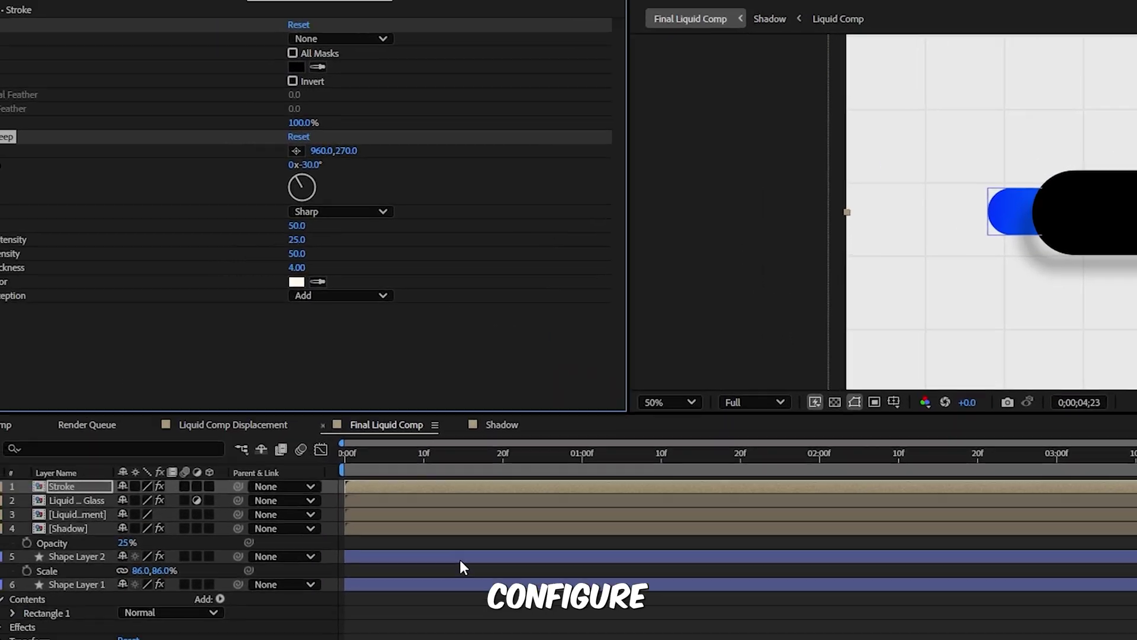
{"action": "left_click", "coordinate": [334, 151]}
{"action": "type", "text": "1045"}
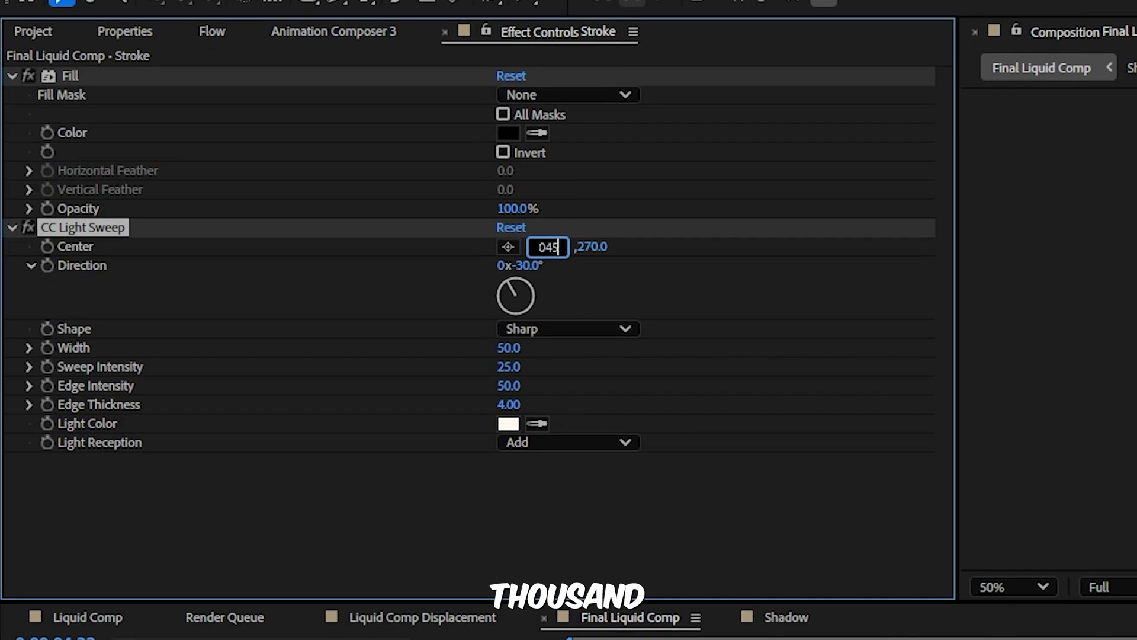
{"action": "key", "text": "Tab"}
{"action": "type", "text": "235"}
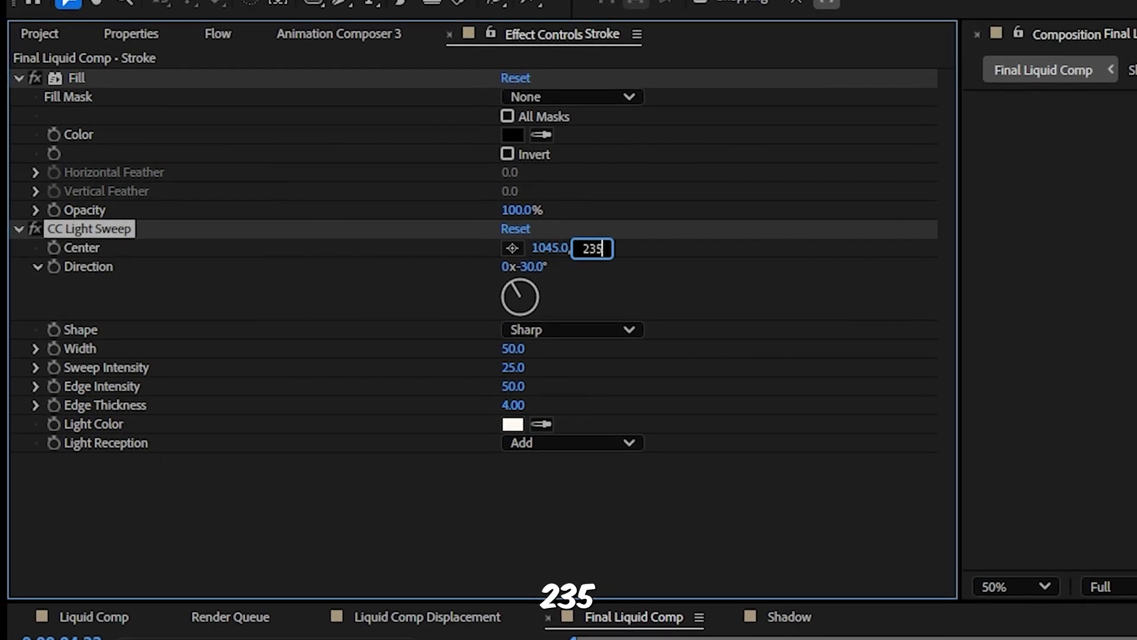
{"action": "key", "text": "Return"}
{"action": "left_click", "coordinate": [513, 348]}
{"action": "type", "text": "30"}
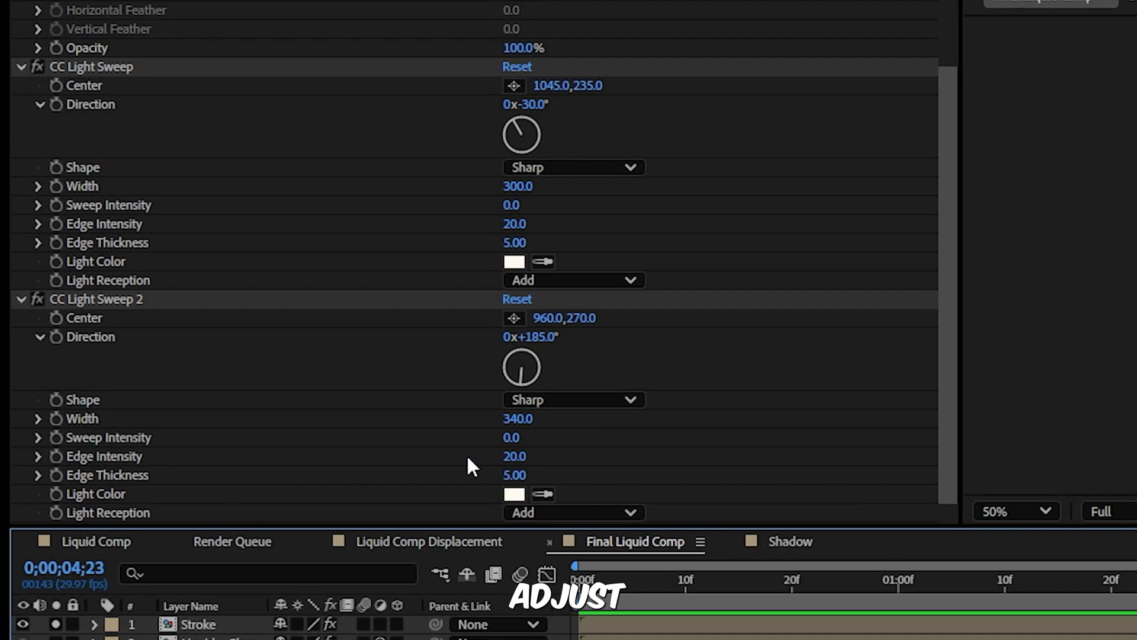
Step: Set the second light sweep's Edge Intensity to 40 and Edge Thickness to 3
{"action": "left_click", "coordinate": [514, 456]}
{"action": "type", "text": "40"}
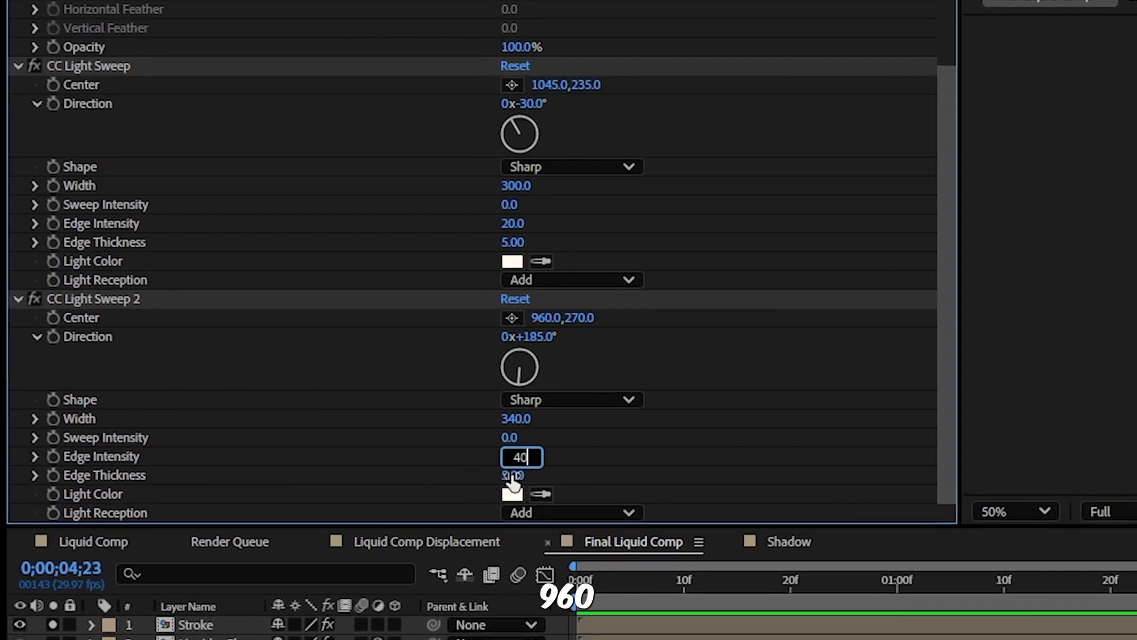
{"action": "key", "text": "Return"}
{"action": "left_click", "coordinate": [513, 475]}
{"action": "type", "text": "2"}
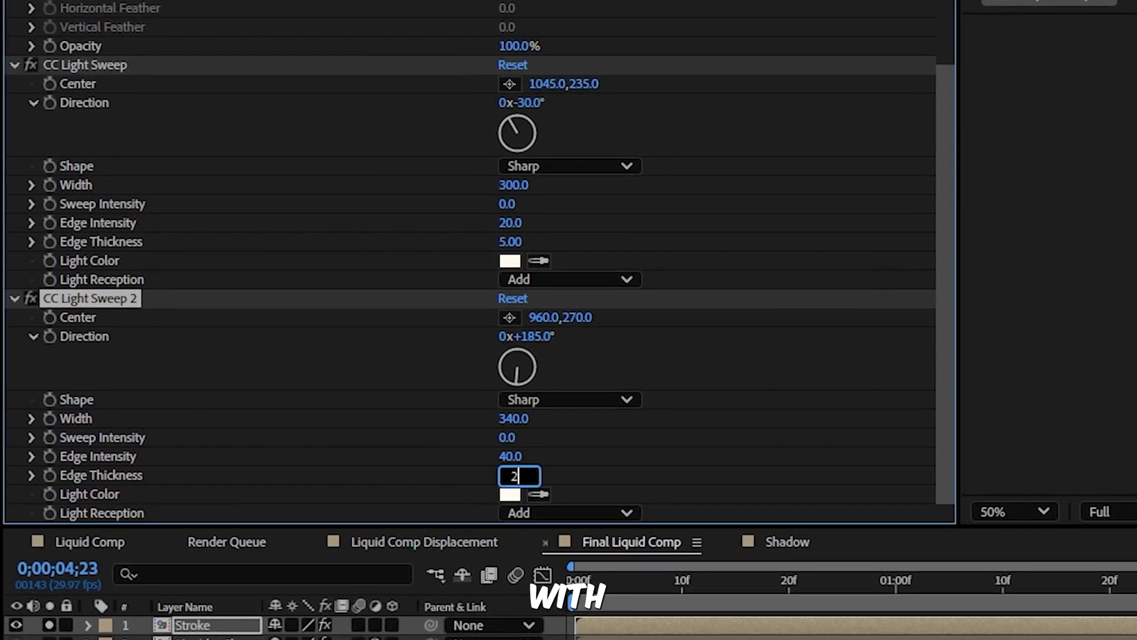
{"action": "key", "text": "BackSpace"}
{"action": "type", "text": "3"}
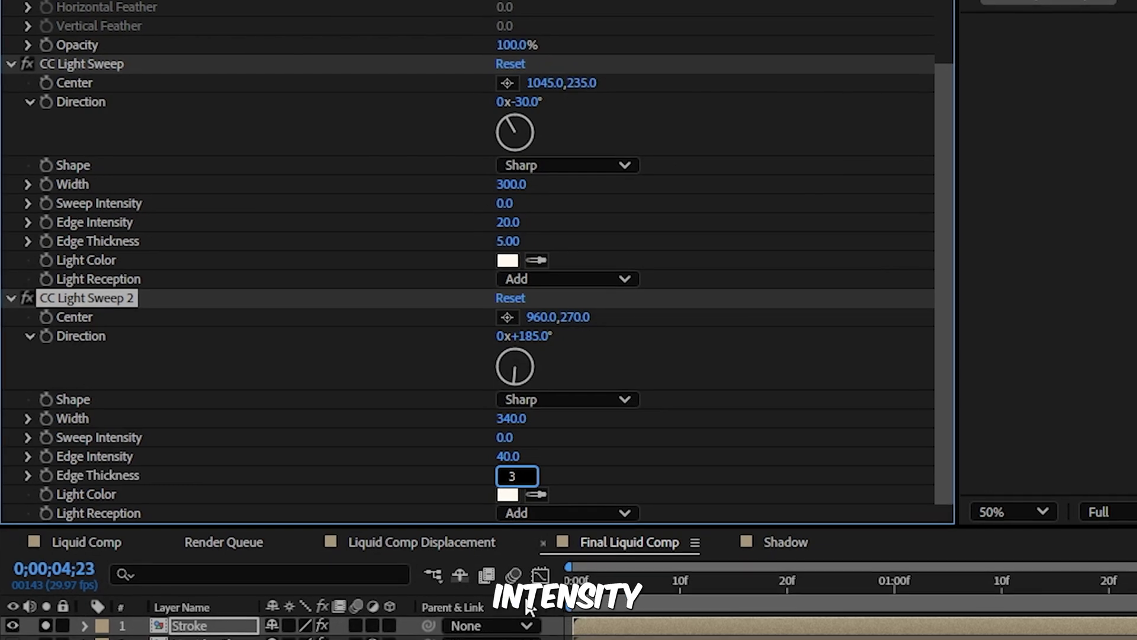
{"action": "key", "text": "Return"}
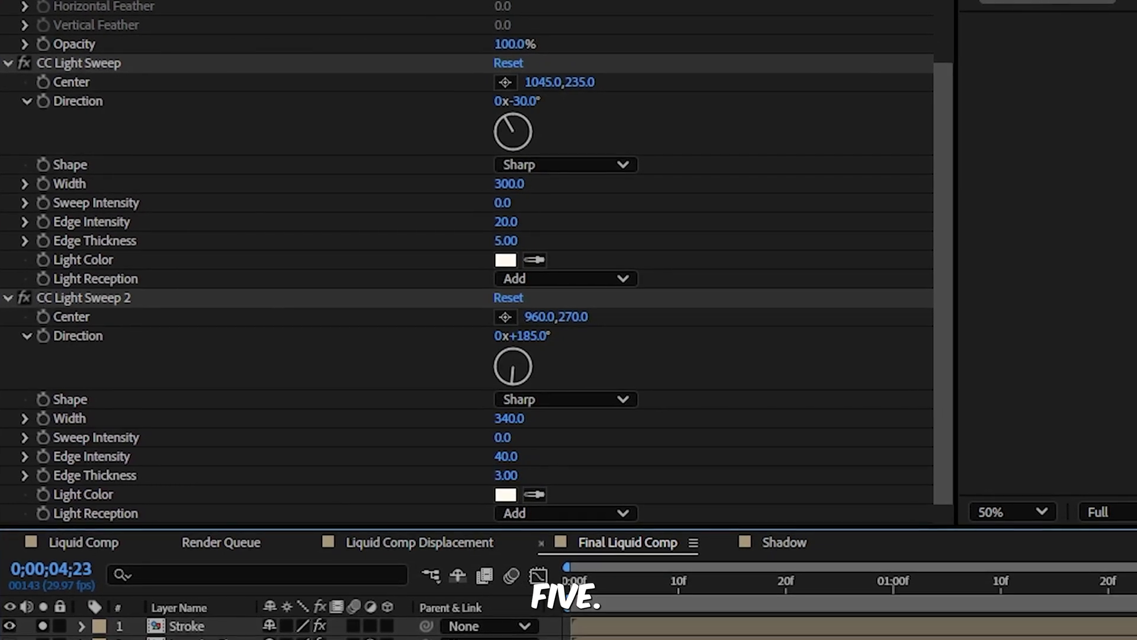
{"action": "key", "text": "F4"}
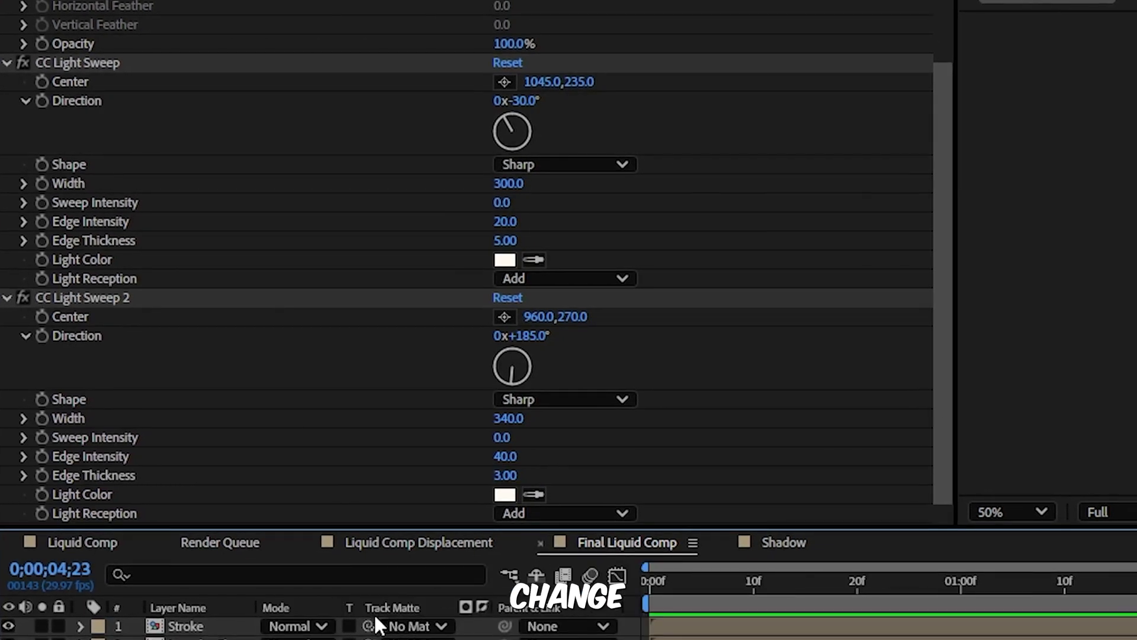
{"action": "left_click", "coordinate": [317, 628]}
Step: Blend the Stroke layer with Color Dodge and scrub back to preview the animation start
{"action": "left_click", "coordinate": [402, 321]}
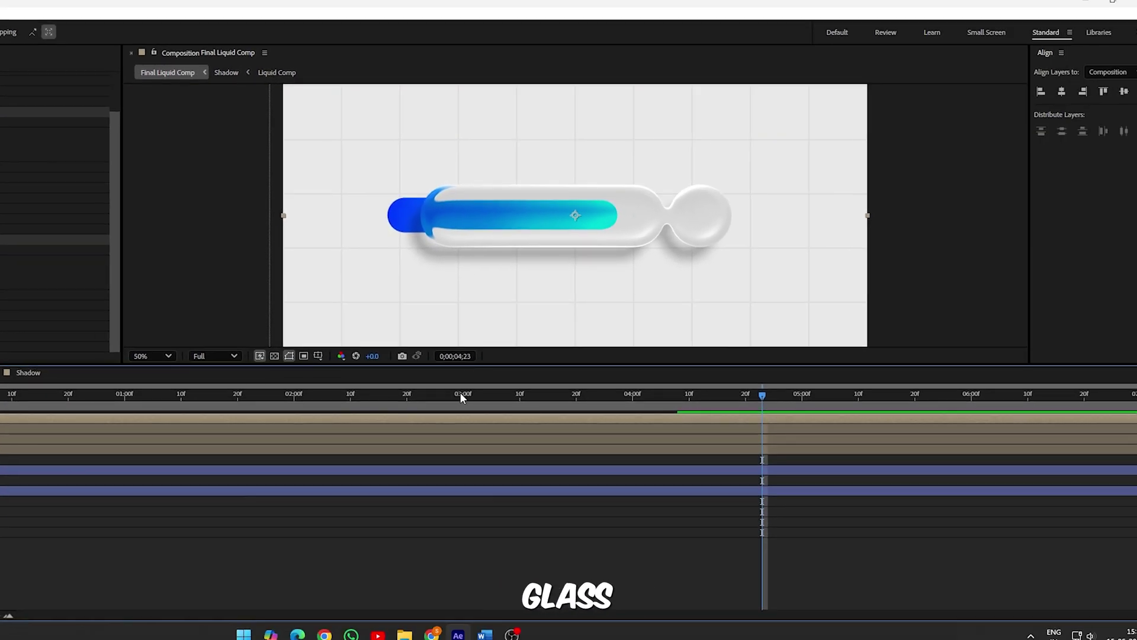
{"action": "left_click_drag", "start_coordinate": [460, 393], "coordinate": [433, 395]}
{"action": "left_click_drag", "start_coordinate": [252, 407], "coordinate": [23, 407]}
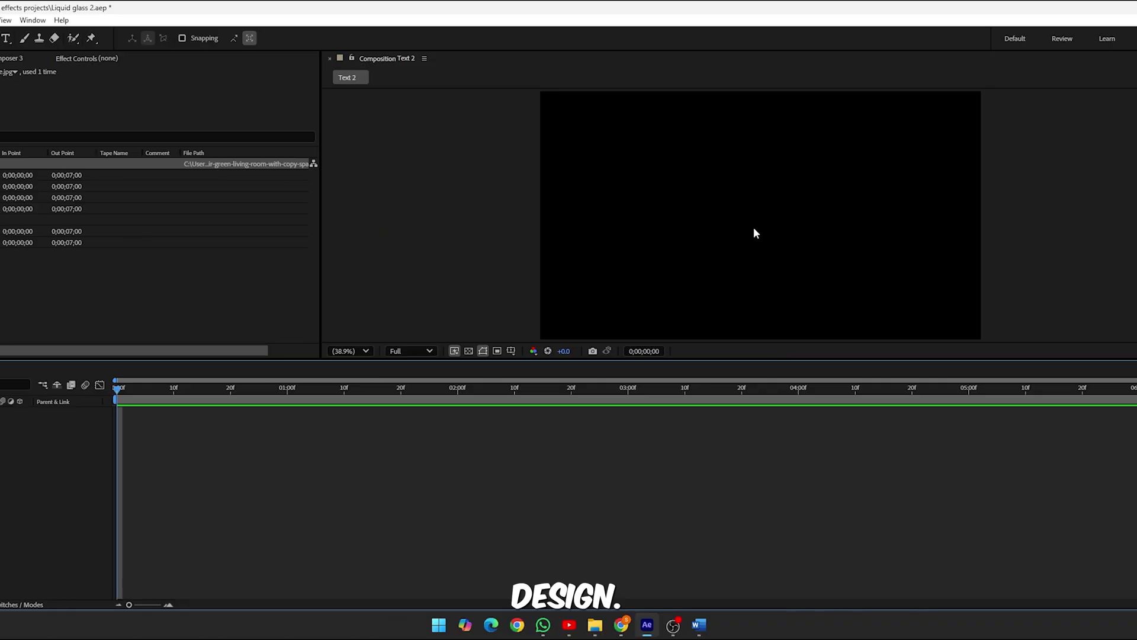
Step: Add the armchair living-room image to Text 2 and type DAVEKOT, centred horizontally
{"action": "left_click_drag", "start_coordinate": [236, 164], "coordinate": [157, 413]}
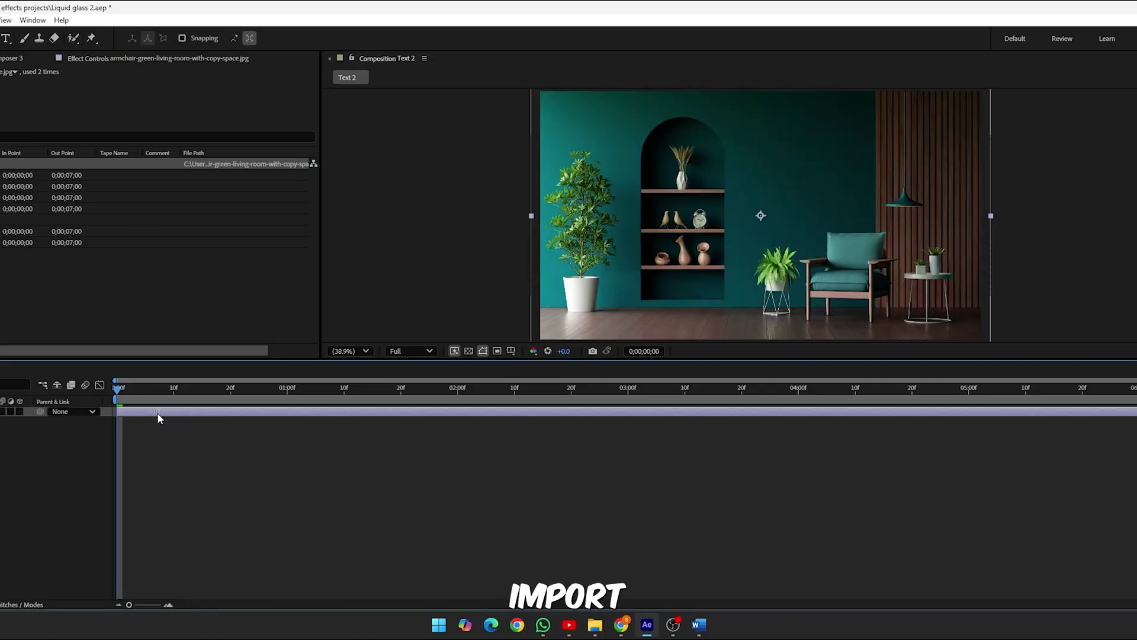
{"action": "left_click", "coordinate": [7, 39]}
{"action": "left_click_drag", "start_coordinate": [624, 169], "coordinate": [945, 266]}
{"action": "type", "text": "DAVE"}
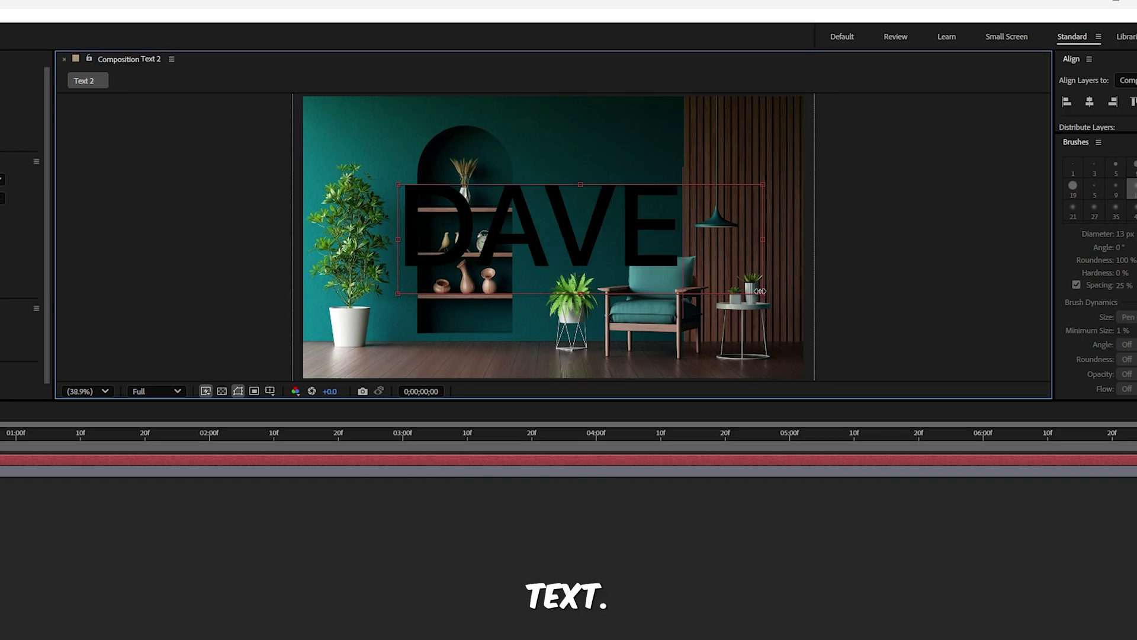
{"action": "type", "text": "KOT"}
{"action": "left_click", "coordinate": [1089, 102]}
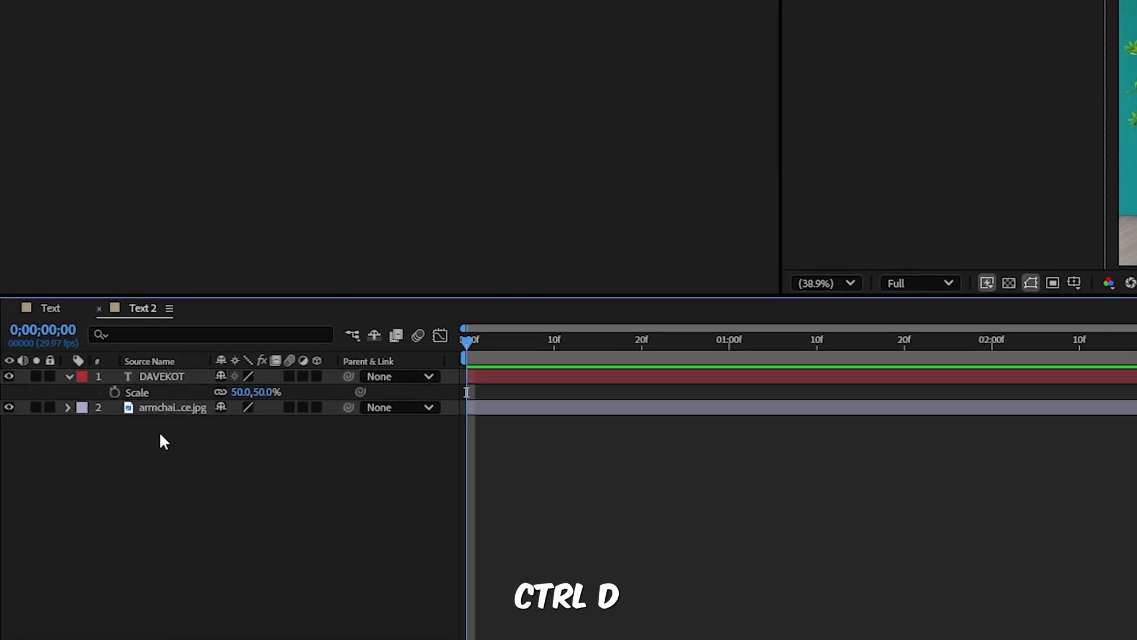
Step: Duplicate the DAVEKOT text layer into DAVEKOT 2 and DAVEKOT 3, then select all three
{"action": "left_click", "coordinate": [171, 376]}
{"action": "key", "text": "ctrl+d"}
{"action": "key", "text": "ctrl+d"}
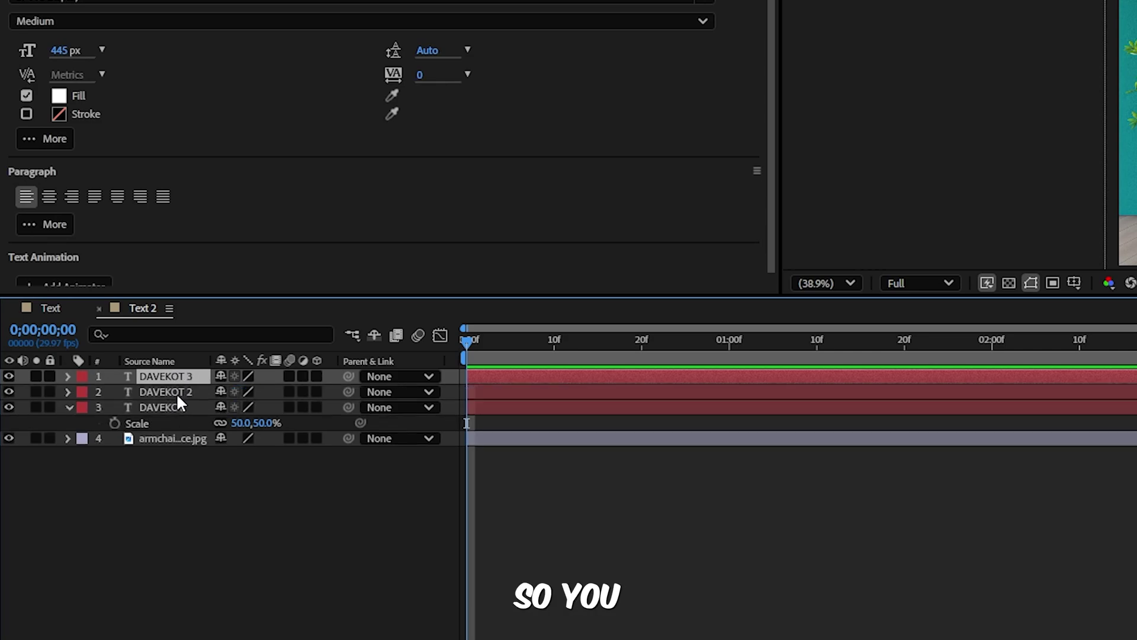
{"action": "left_click", "coordinate": [172, 407], "text": "shift"}
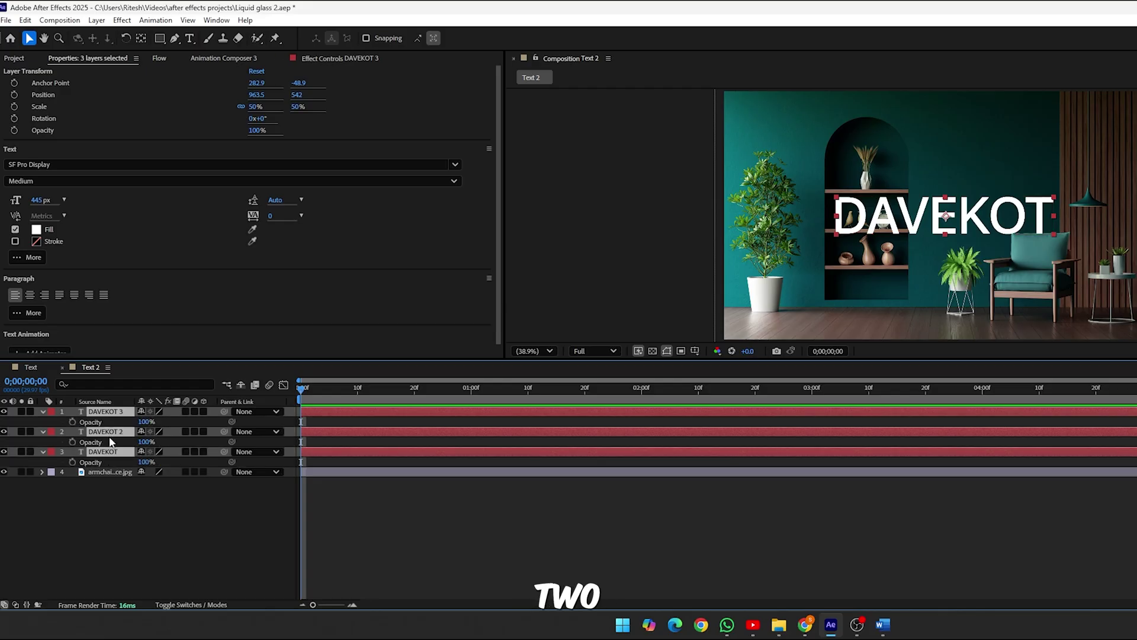
Step: Set DAVEKOT, DAVEKOT 2 and DAVEKOT 3 to 50% opacity, then select DAVEKOT 3
{"action": "left_click", "coordinate": [144, 422]}
{"action": "type", "text": "50"}
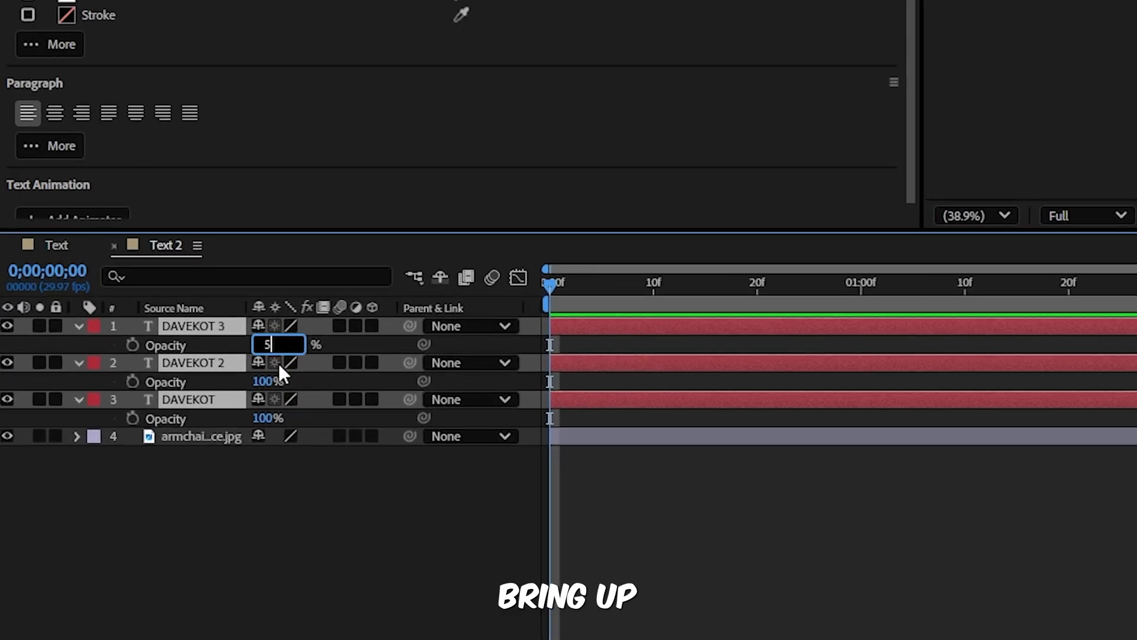
{"action": "key", "text": "Return"}
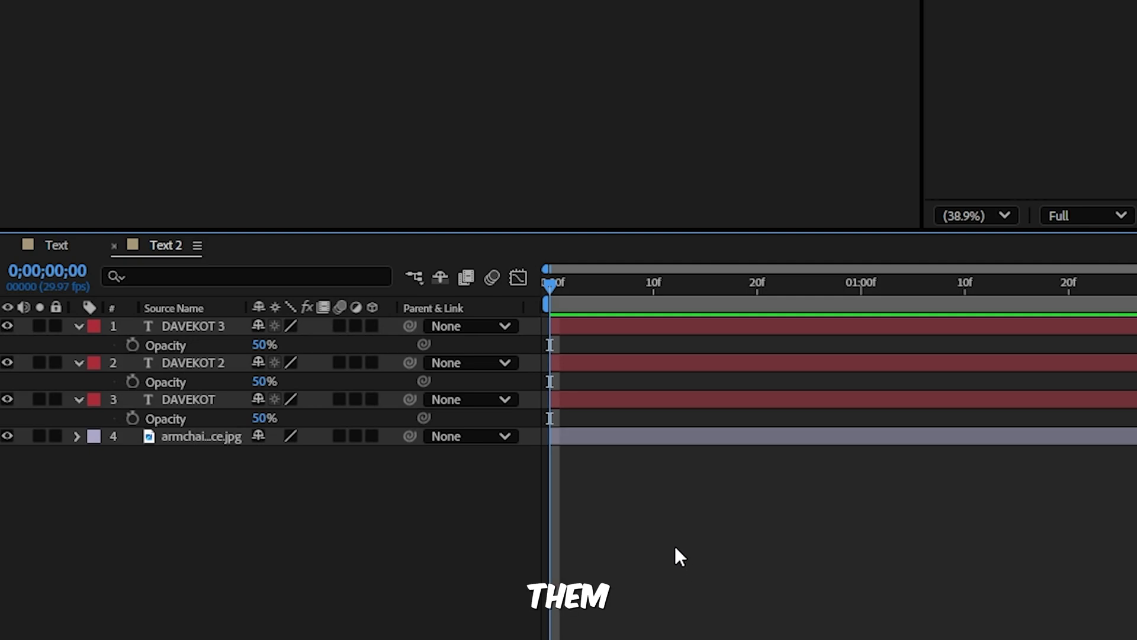
{"action": "left_click", "coordinate": [644, 329]}
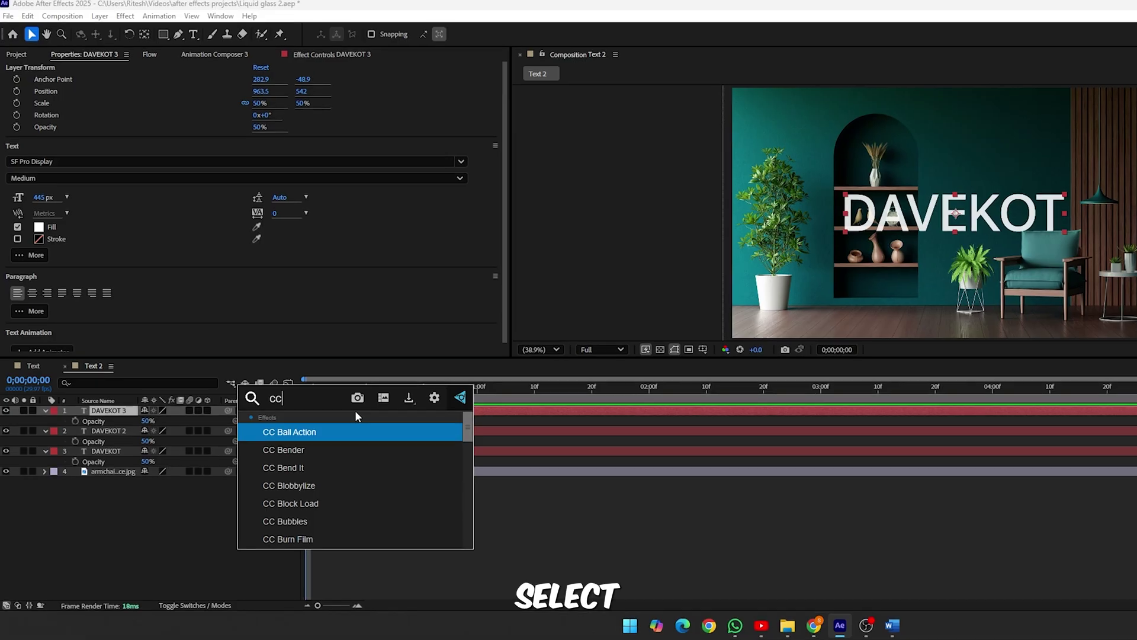
Step: Add CC Light Sweep to DAVEKOT 3 with direction 37°, width 300, sweep intensity 0, edge intensity 50
{"action": "type", "text": "ligh"}
{"action": "left_click", "coordinate": [438, 431]}
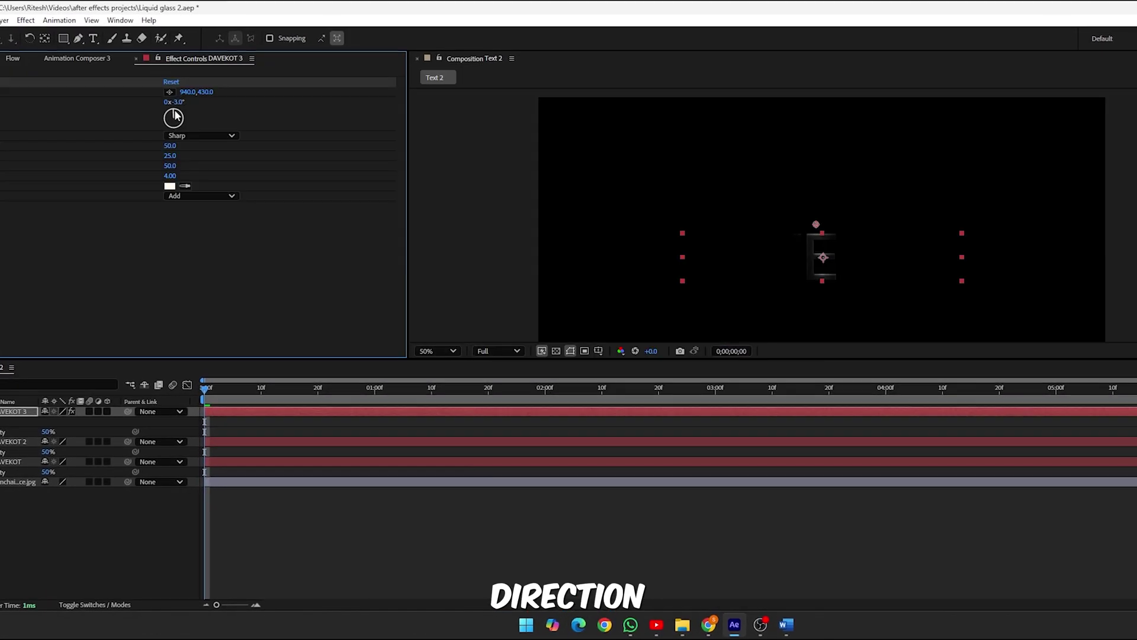
{"action": "left_click_drag", "start_coordinate": [175, 117], "coordinate": [194, 109]}
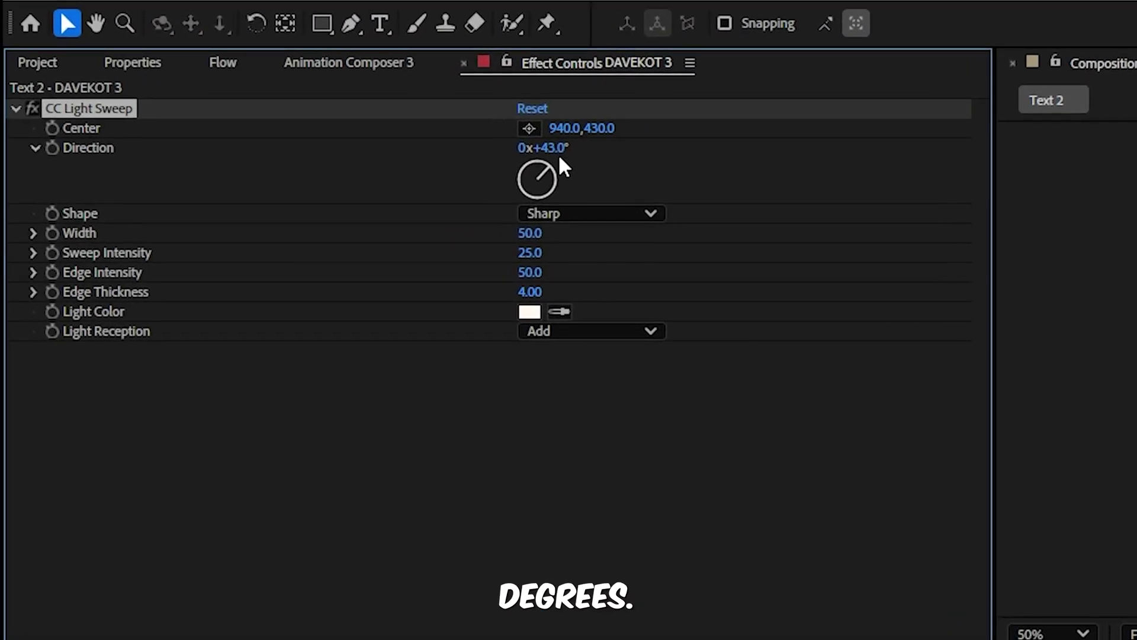
{"action": "left_click", "coordinate": [170, 145]}
{"action": "type", "text": "300"}
{"action": "key", "text": "Return"}
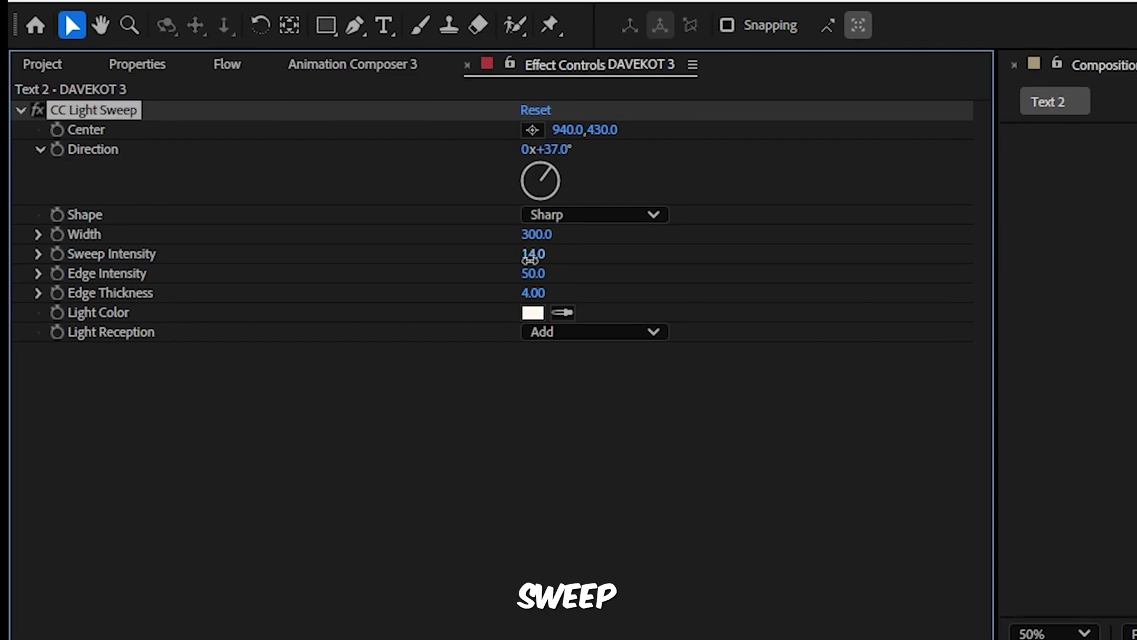
{"action": "left_click_drag", "start_coordinate": [531, 252], "coordinate": [479, 271]}
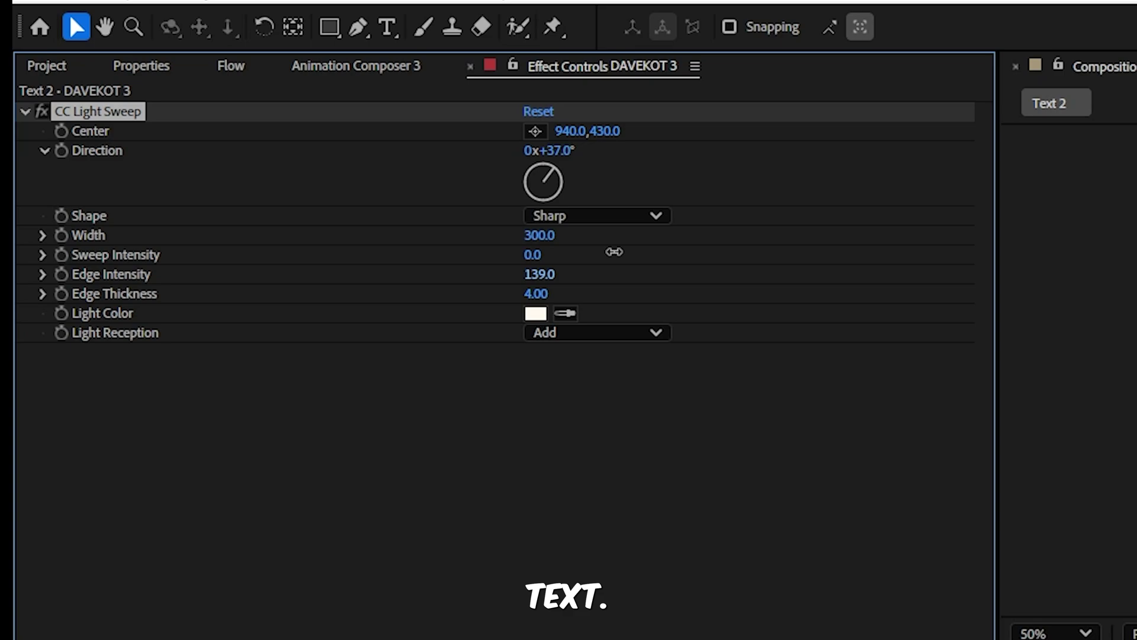
{"action": "mouse_move", "coordinate": [561, 275]}
{"action": "left_mouse_down"}
{"action": "mouse_move", "coordinate": [536, 289]}
{"action": "mouse_move", "coordinate": [548, 290]}
{"action": "left_mouse_up"}
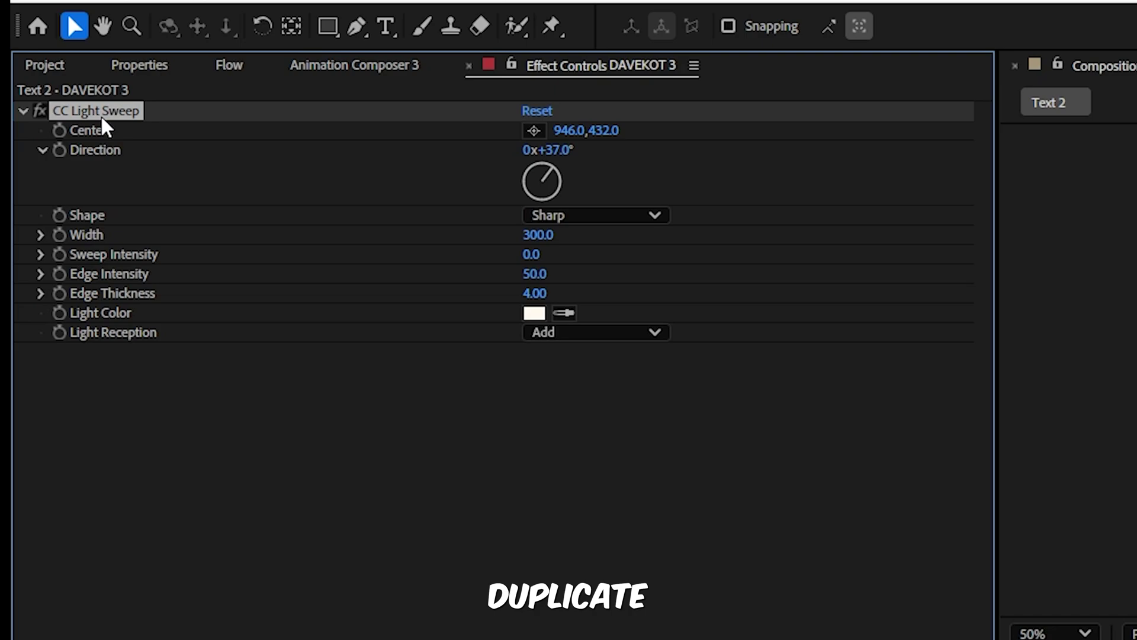
Step: Duplicate the light sweep, set its direction to -141° and move its centre toward the O
{"action": "key", "text": "ctrl+d"}
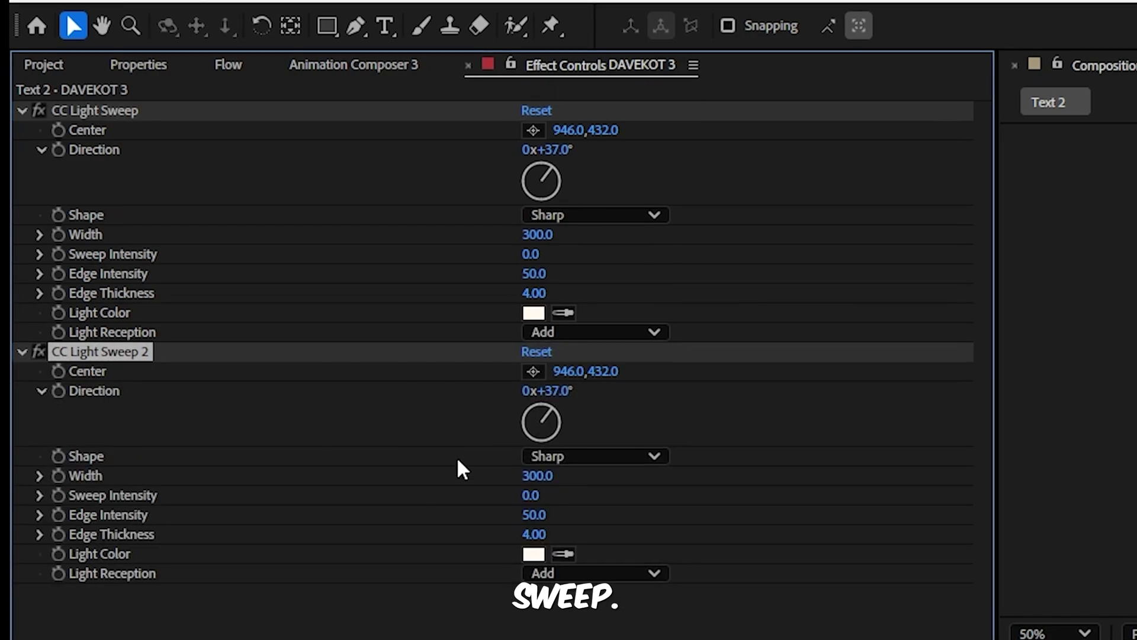
{"action": "left_click_drag", "start_coordinate": [546, 431], "coordinate": [507, 458]}
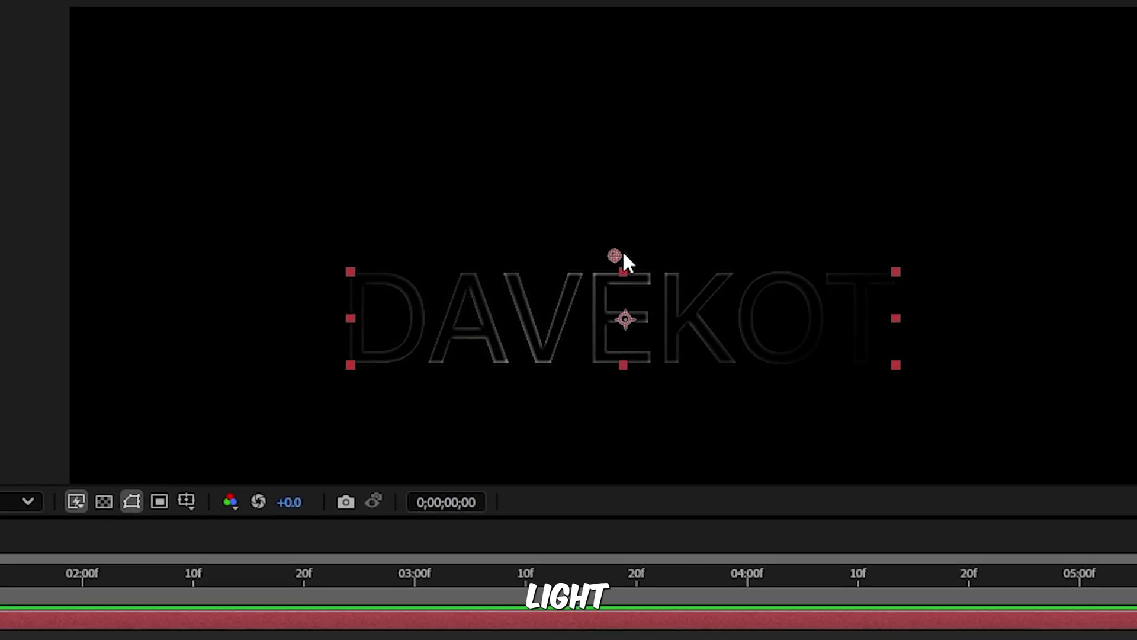
{"action": "left_click_drag", "start_coordinate": [624, 255], "coordinate": [757, 257]}
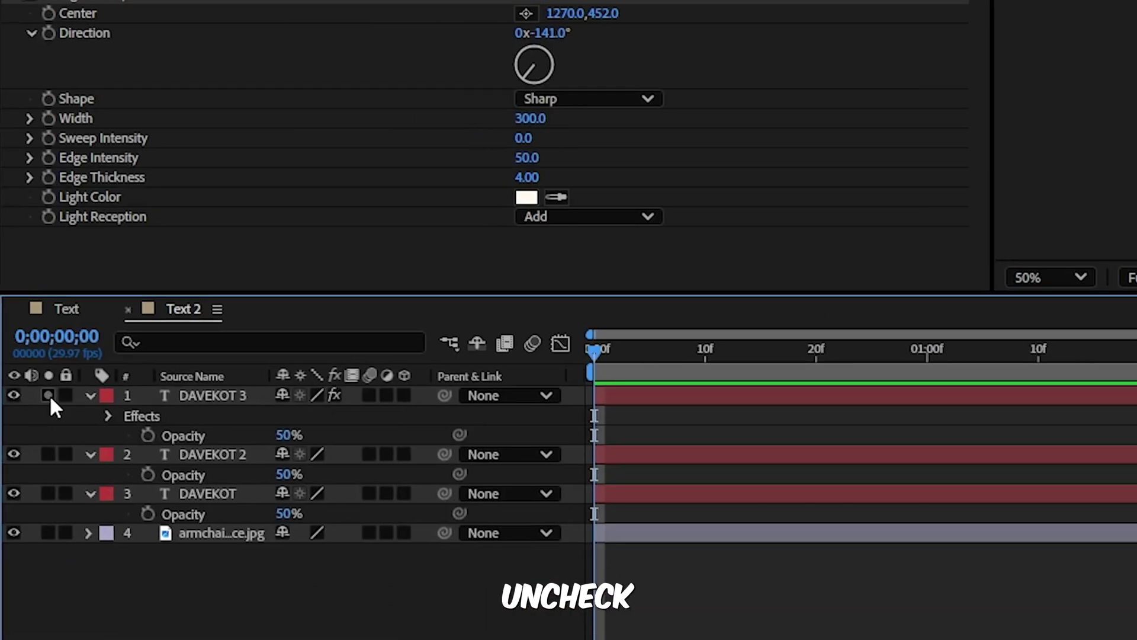
Step: Unsolo DAVEKOT 3 and set its blend mode to Color Dodge
{"action": "left_click", "coordinate": [49, 395]}
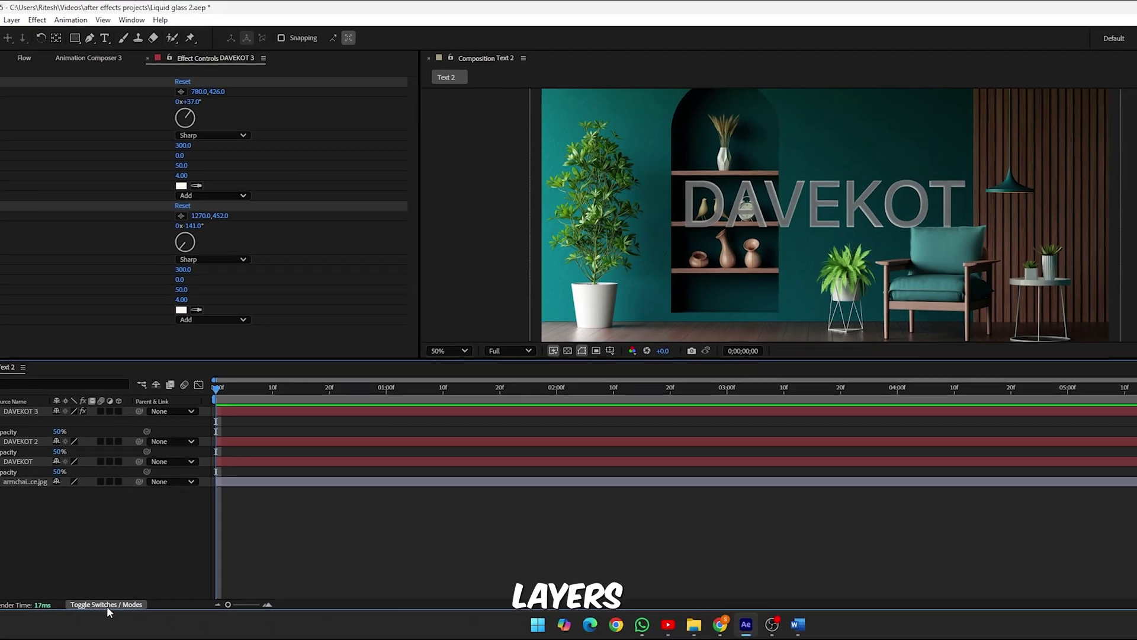
{"action": "left_click", "coordinate": [107, 606]}
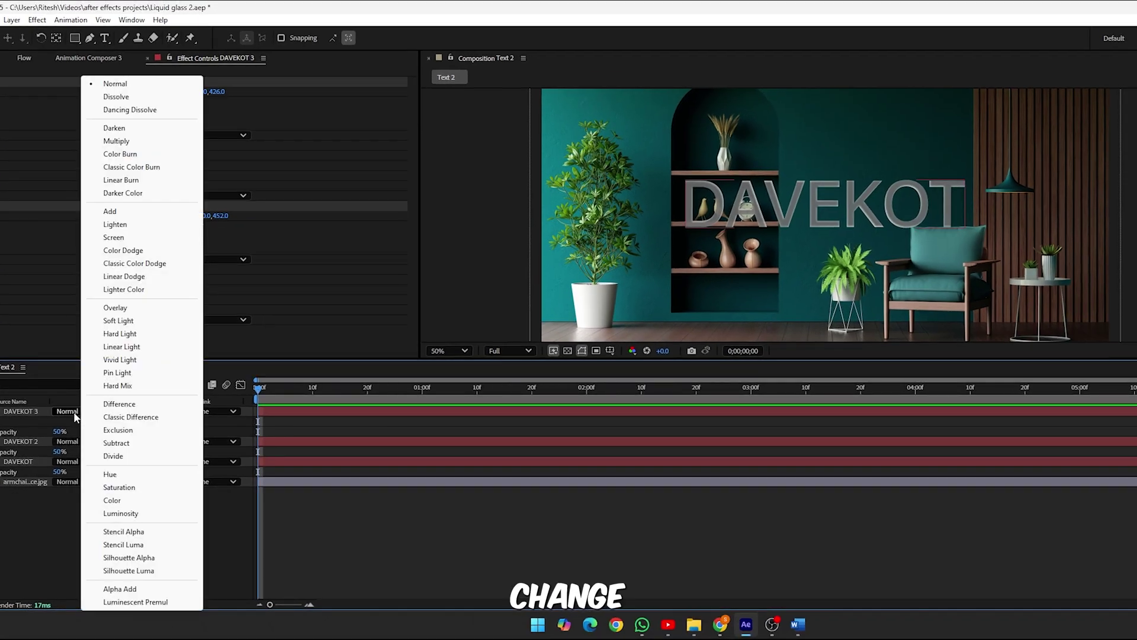
{"action": "left_click", "coordinate": [73, 411]}
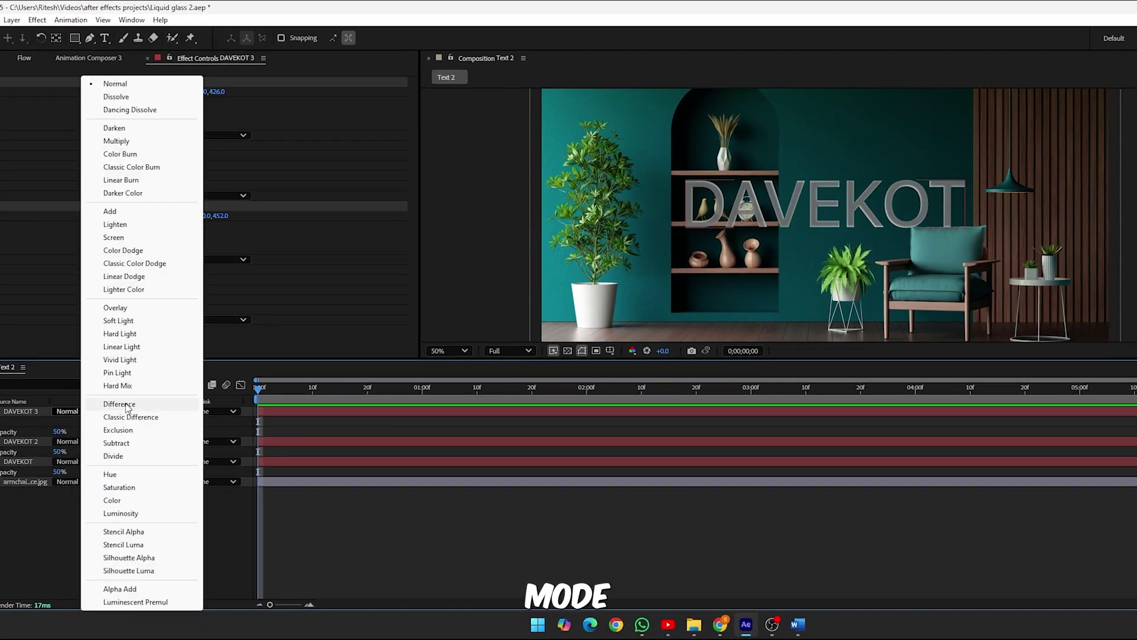
{"action": "left_click", "coordinate": [123, 251]}
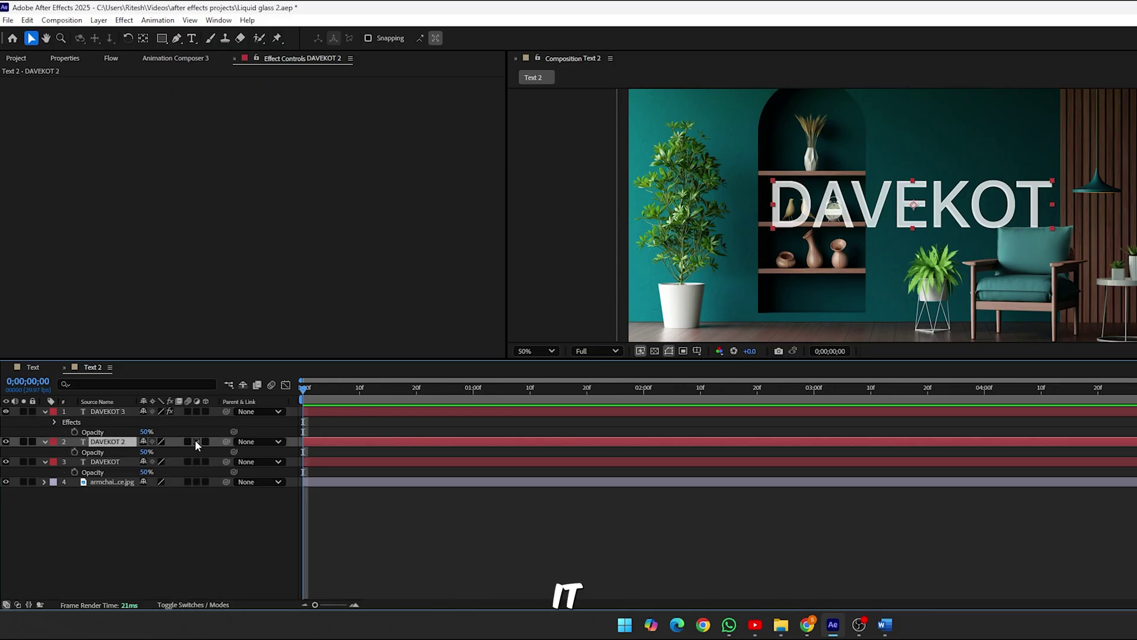
Step: Make DAVEKOT 2 an adjustment layer with Gaussian Blur (Legacy) at blurriness 12.2
{"action": "left_click", "coordinate": [196, 442]}
{"action": "key", "text": "ctrl+space"}
{"action": "type", "text": "ga"}
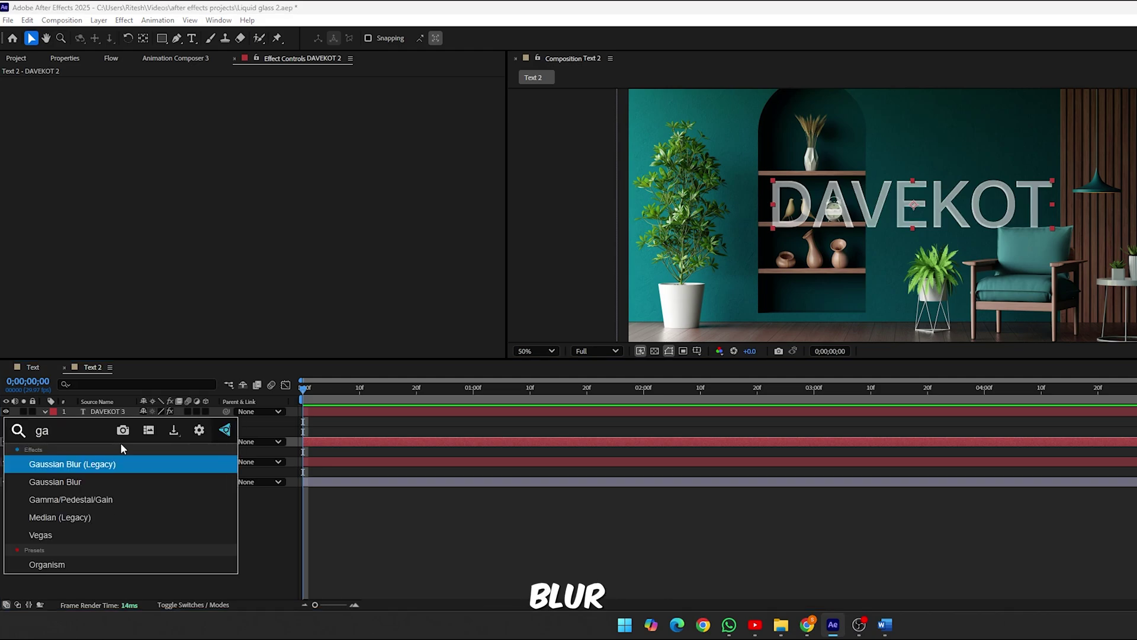
{"action": "key", "text": "Return"}
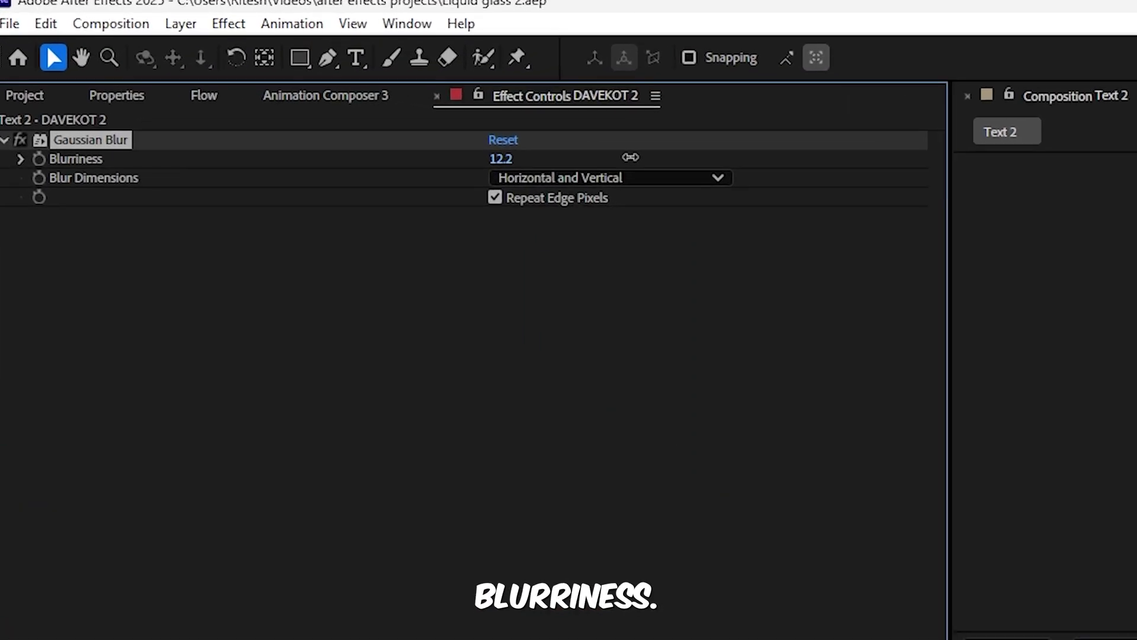
{"action": "left_click_drag", "start_coordinate": [277, 90], "coordinate": [301, 90]}
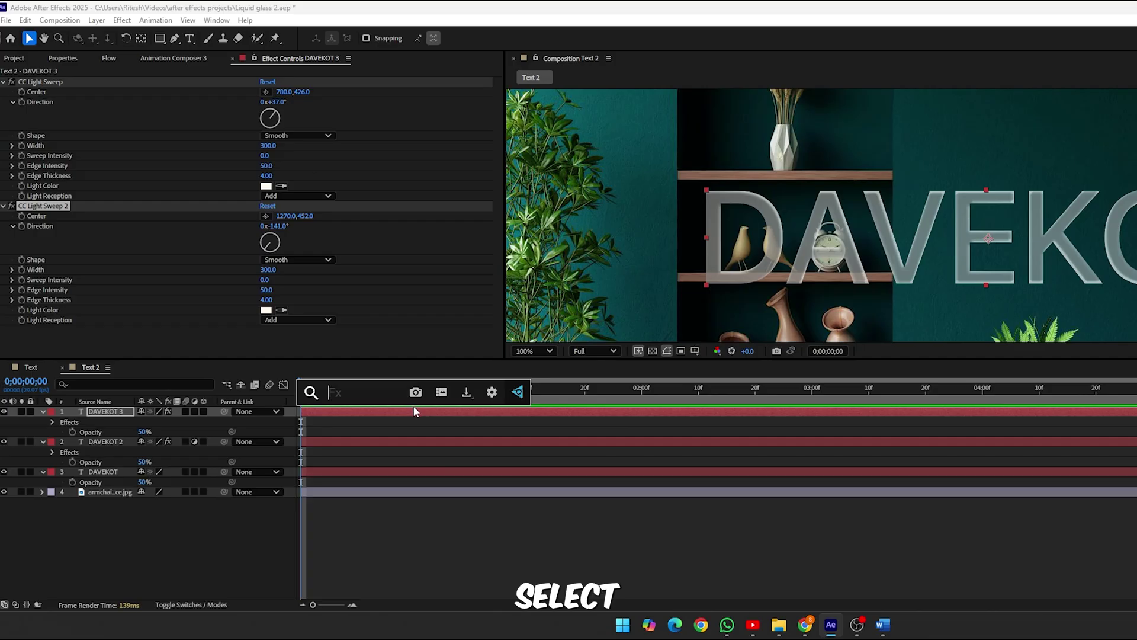
Step: Add Roughen Edges to DAVEKOT 3 with a border of 5.00
{"action": "key", "text": "ctrl+space"}
{"action": "type", "text": "roug"}
{"action": "left_click", "coordinate": [411, 425]}
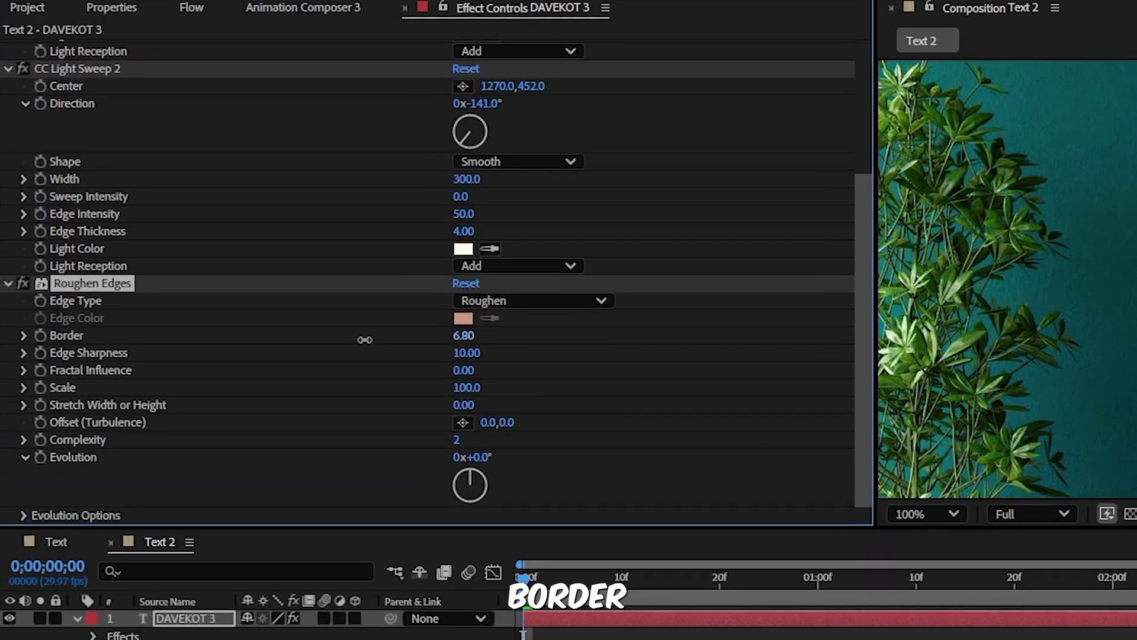
{"action": "left_click_drag", "start_coordinate": [266, 247], "coordinate": [203, 252]}
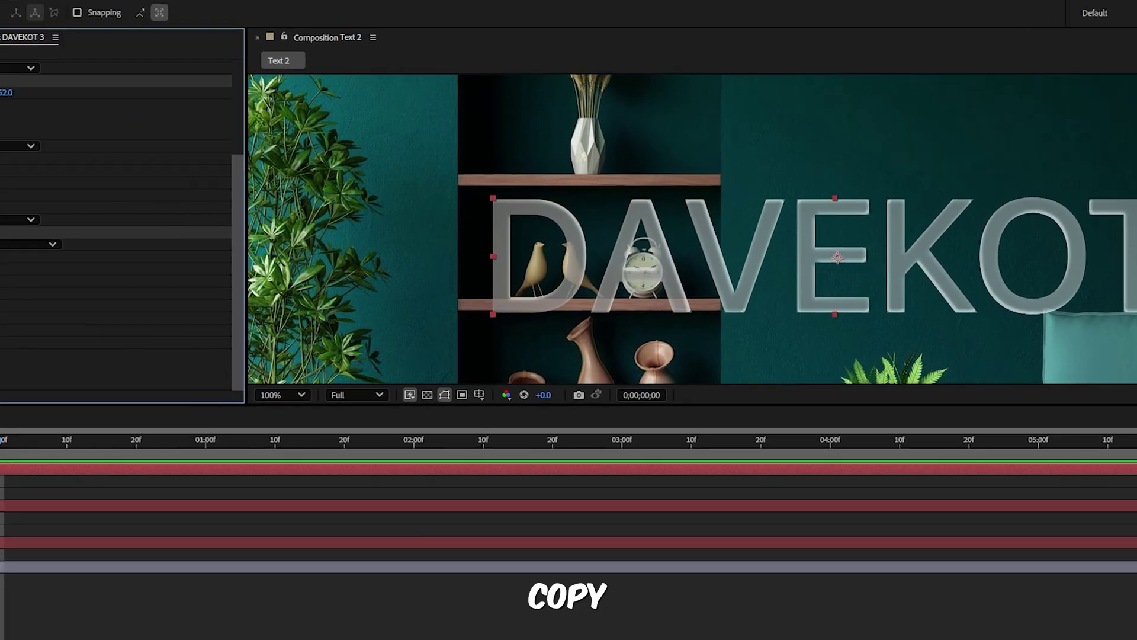
Step: Copy the Roughen Edges effect and paste it onto DAVEKOT 2 and DAVEKOT
{"action": "right_click", "coordinate": [104, 215]}
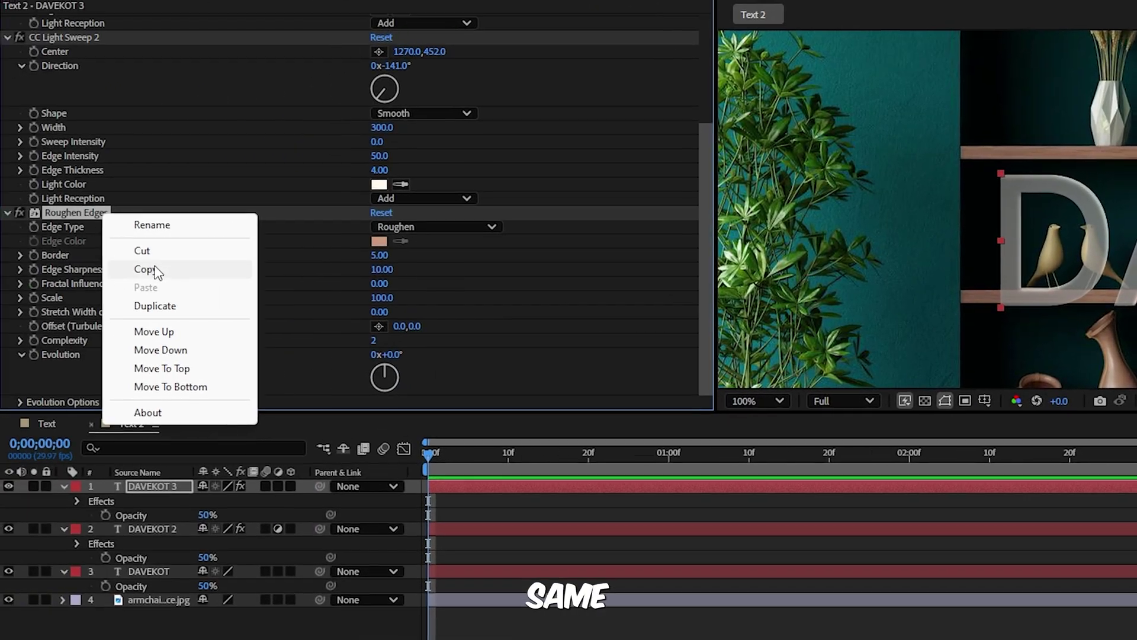
{"action": "left_click", "coordinate": [155, 270]}
{"action": "left_click", "coordinate": [446, 533]}
{"action": "left_click", "coordinate": [461, 572], "text": "ctrl"}
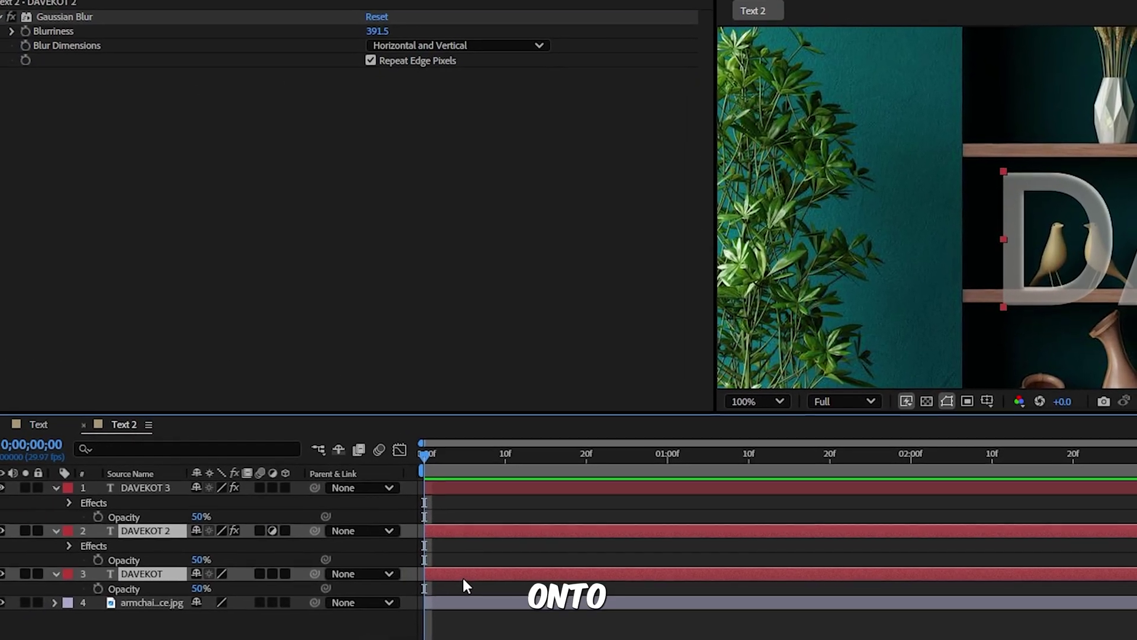
{"action": "key", "text": "ctrl+v"}
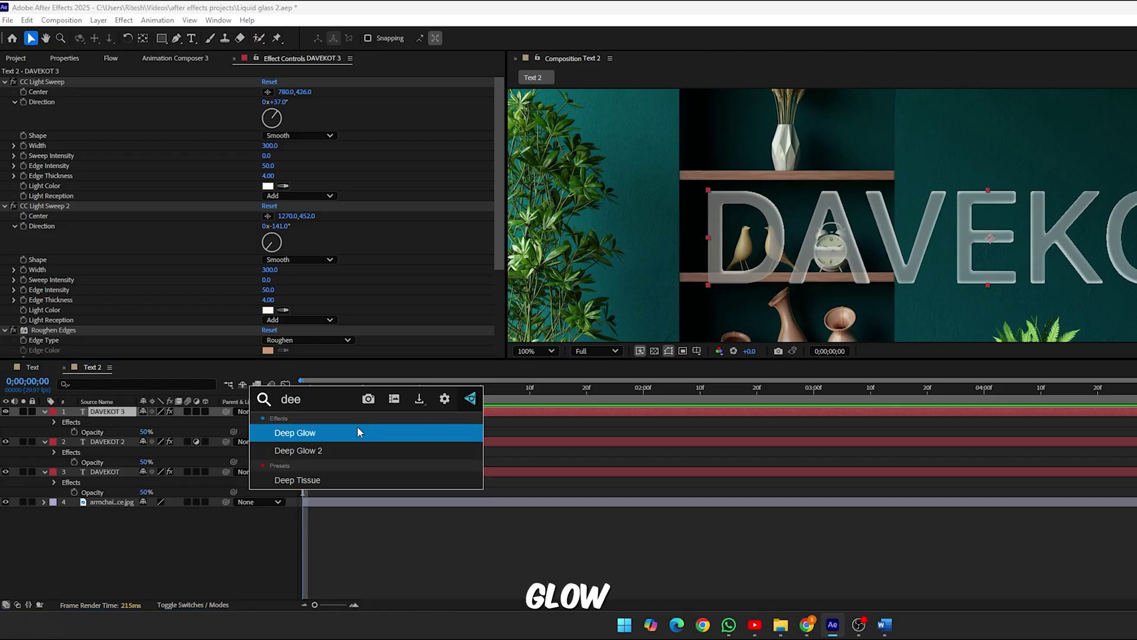
Step: Apply Deep Glow to DAVEKOT 3 with radius 500 and exposure lowered to 0.29
{"action": "left_click", "coordinate": [357, 430]}
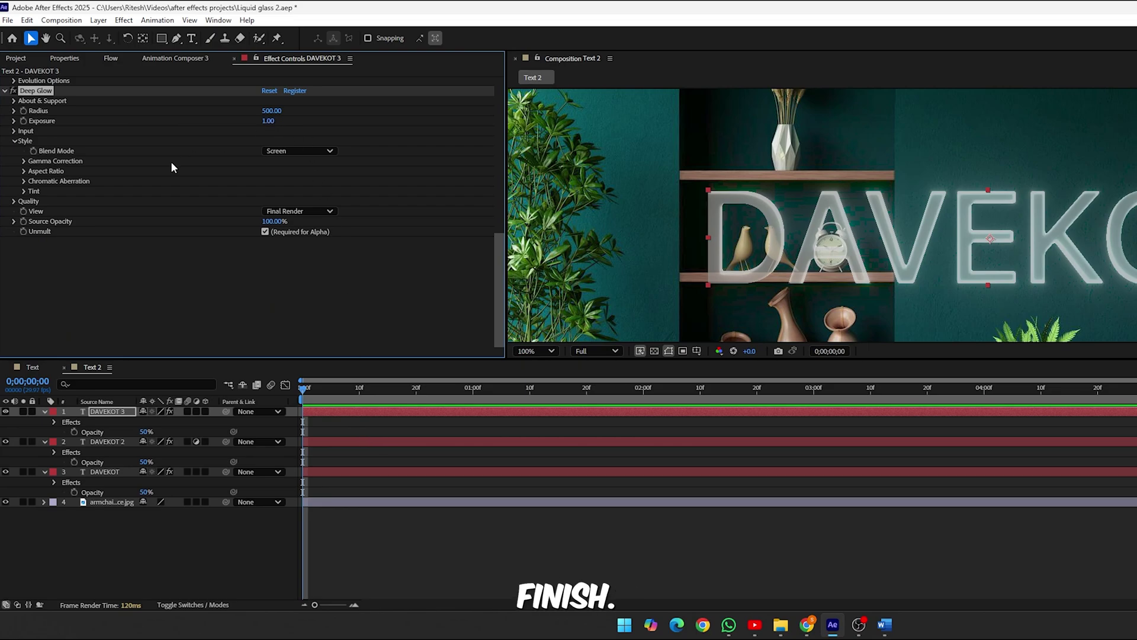
{"action": "scroll", "coordinate": [258, 315], "scroll_direction": "up", "scroll_amount": 5}
{"action": "left_click_drag", "start_coordinate": [261, 317], "coordinate": [236, 327]}
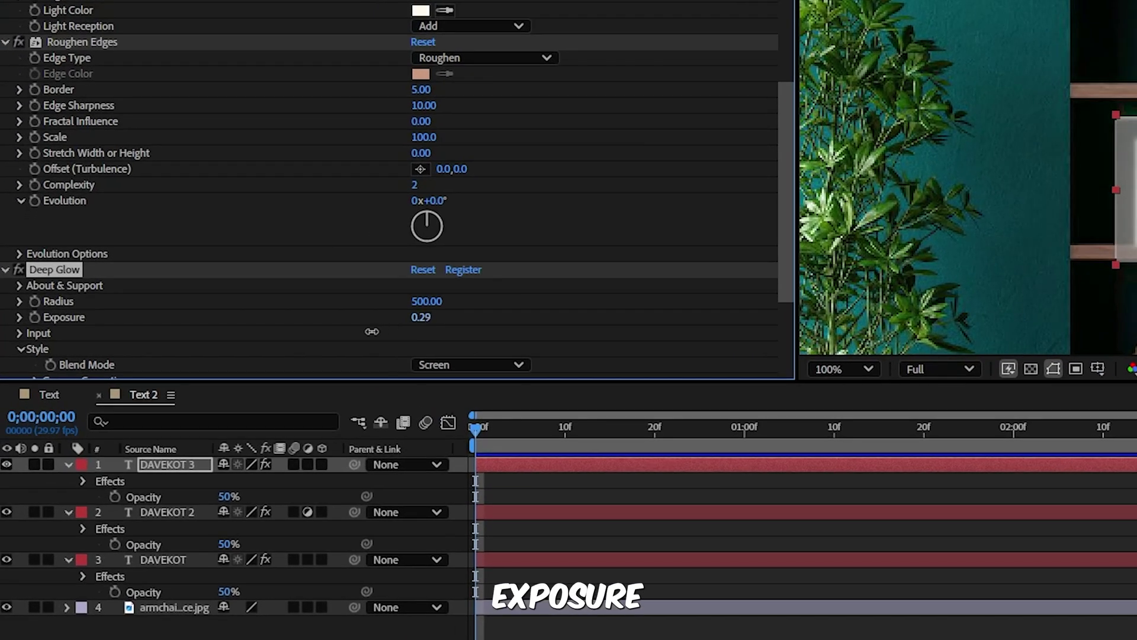